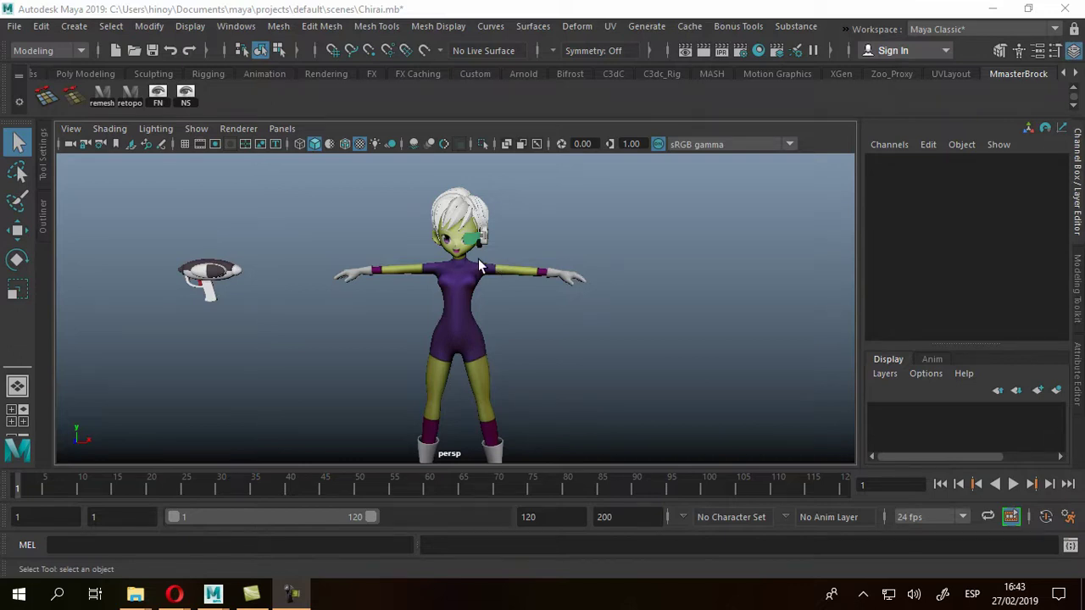
Orbit around the Chirai character to inspect the hair from all sides
{"action": "scroll", "coordinate": [484, 284], "scroll_direction": "up", "scroll_amount": 2}
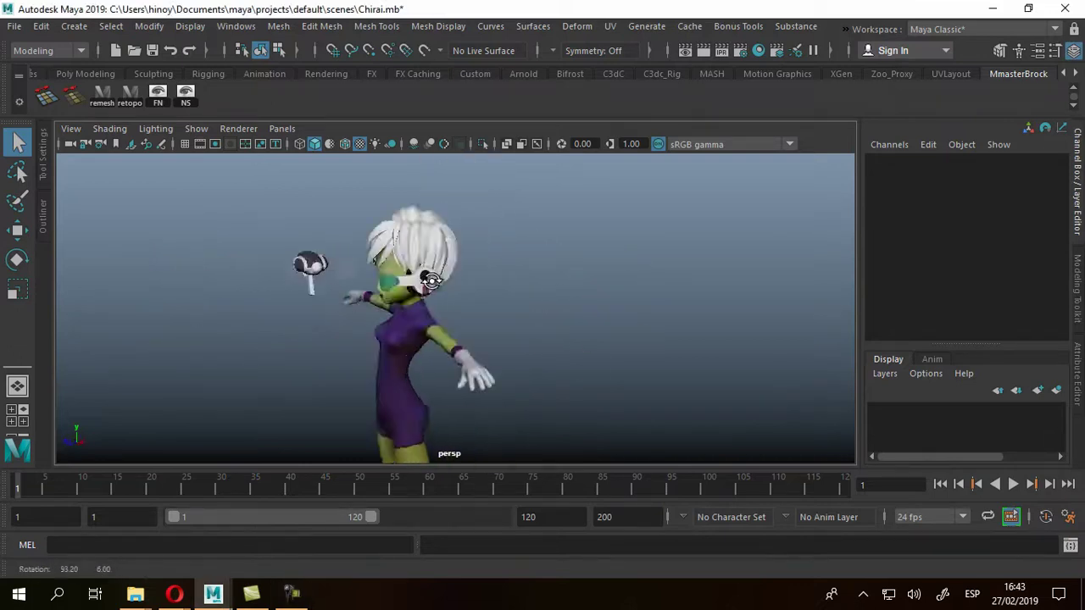
{"action": "left_click_drag", "start_coordinate": [479, 295], "coordinate": [531, 279], "text": "alt"}
{"action": "scroll", "coordinate": [500, 242], "scroll_direction": "up", "scroll_amount": 2}
{"action": "mouse_move", "coordinate": [500, 241]}
{"action": "left_mouse_down", "text": "alt"}
{"action": "mouse_move", "coordinate": [379, 309]}
{"action": "mouse_move", "coordinate": [543, 303]}
{"action": "mouse_move", "coordinate": [452, 310]}
{"action": "left_mouse_up", "text": "alt"}
{"action": "scroll", "coordinate": [547, 299], "scroll_direction": "up", "scroll_amount": 2}
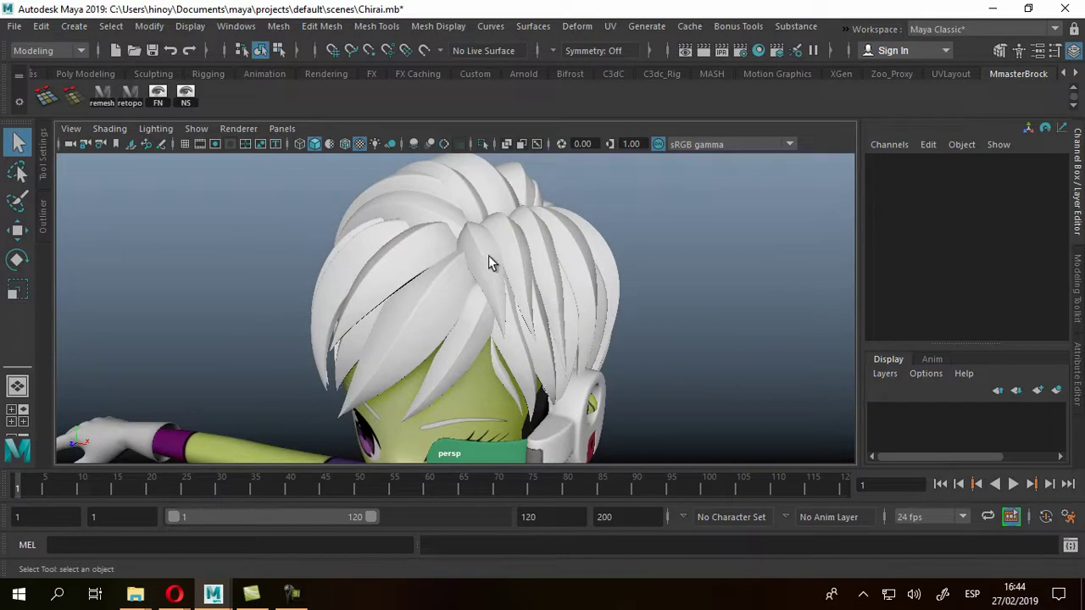
{"action": "left_click_drag", "start_coordinate": [479, 252], "coordinate": [552, 255], "text": "alt"}
{"action": "scroll", "coordinate": [619, 268], "scroll_direction": "up", "scroll_amount": 1}
{"action": "left_click_drag", "start_coordinate": [616, 296], "coordinate": [537, 278], "text": "alt"}
{"action": "left_click_drag", "start_coordinate": [452, 212], "coordinate": [370, 249], "text": "alt"}
{"action": "scroll", "coordinate": [373, 248], "scroll_direction": "up", "scroll_amount": 1}
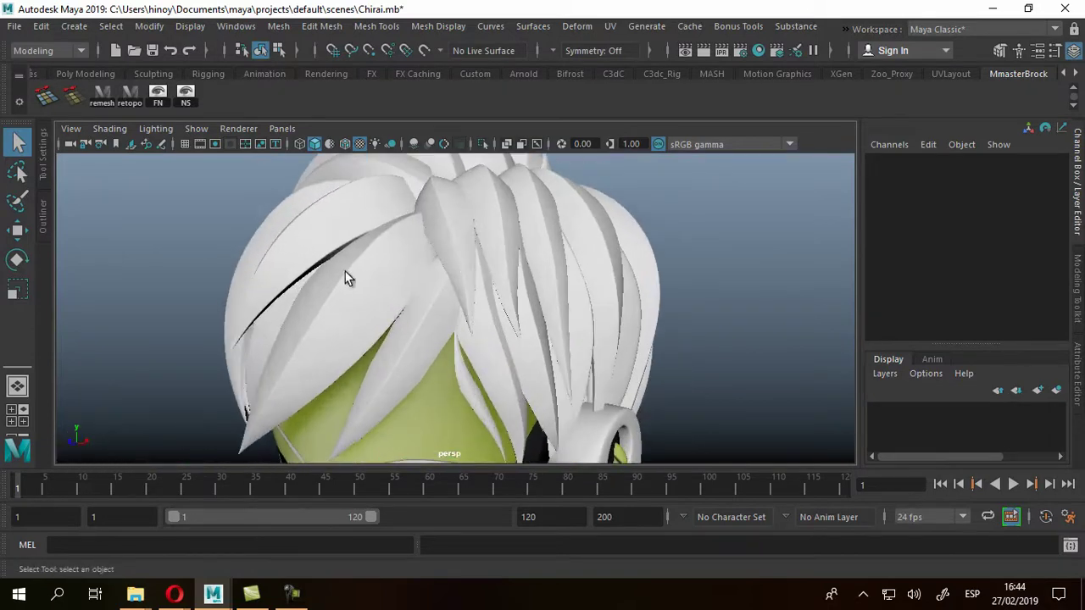
{"action": "mouse_move", "coordinate": [528, 266]}
{"action": "left_mouse_down", "text": "alt"}
{"action": "mouse_move", "coordinate": [373, 289]}
{"action": "mouse_move", "coordinate": [343, 265]}
{"action": "mouse_move", "coordinate": [314, 293]}
{"action": "mouse_move", "coordinate": [399, 293]}
{"action": "left_mouse_up", "text": "alt"}
{"action": "left_click_drag", "start_coordinate": [422, 227], "coordinate": [418, 240], "text": "alt"}
{"action": "mouse_move", "coordinate": [392, 278]}
{"action": "left_mouse_down", "text": "alt"}
{"action": "mouse_move", "coordinate": [390, 296]}
{"action": "mouse_move", "coordinate": [509, 295]}
{"action": "mouse_move", "coordinate": [486, 250]}
{"action": "mouse_move", "coordinate": [552, 219]}
{"action": "mouse_move", "coordinate": [387, 252]}
{"action": "left_mouse_up", "text": "alt"}
{"action": "middle_click_drag", "start_coordinate": [388, 252], "coordinate": [588, 240], "text": "alt"}
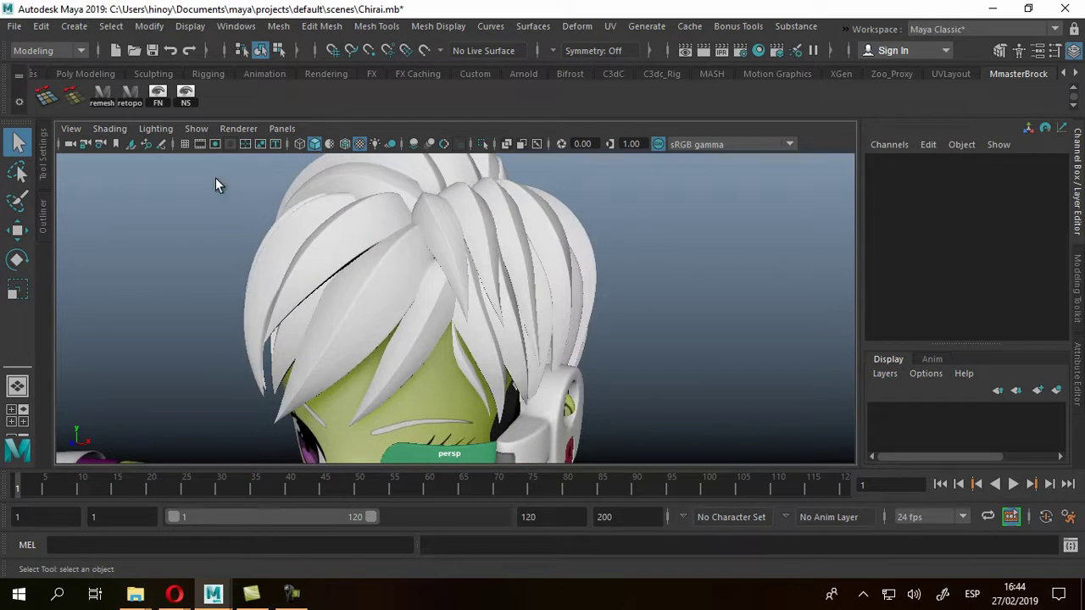
{"action": "mouse_move", "coordinate": [238, 211]}
{"action": "right_mouse_down", "text": "alt"}
{"action": "mouse_move", "coordinate": [562, 350]}
{"action": "mouse_move", "coordinate": [543, 339]}
{"action": "right_mouse_up", "text": "alt"}
{"action": "mouse_move", "coordinate": [543, 339]}
{"action": "left_mouse_down", "text": "alt"}
{"action": "mouse_move", "coordinate": [420, 274]}
{"action": "mouse_move", "coordinate": [573, 313]}
{"action": "mouse_move", "coordinate": [726, 286]}
{"action": "mouse_move", "coordinate": [770, 267]}
{"action": "mouse_move", "coordinate": [448, 274]}
{"action": "left_mouse_up", "text": "alt"}
Switch the viewport to Use Flat Lighting and check the unshaded white hair
{"action": "left_click", "coordinate": [161, 128]}
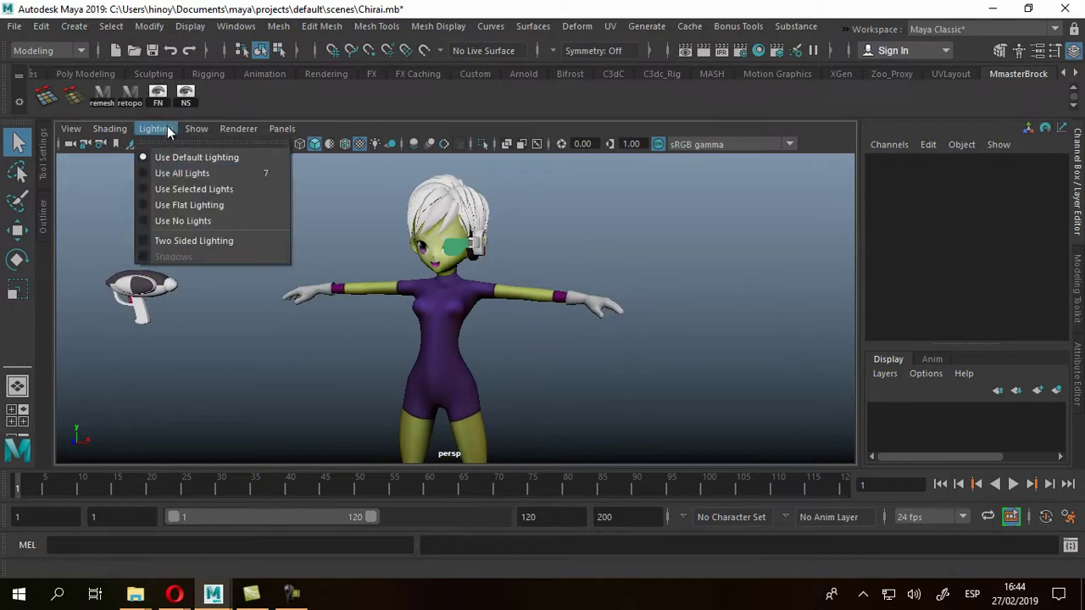
{"action": "left_click", "coordinate": [171, 211]}
{"action": "left_click_drag", "start_coordinate": [187, 215], "coordinate": [427, 339], "text": "alt"}
{"action": "middle_click_drag", "start_coordinate": [426, 339], "coordinate": [464, 273], "text": "alt"}
{"action": "left_click_drag", "start_coordinate": [463, 273], "coordinate": [754, 303], "text": "alt"}
{"action": "right_click_drag", "start_coordinate": [426, 296], "coordinate": [672, 268], "text": "alt"}
{"action": "mouse_move", "coordinate": [672, 268]}
{"action": "left_mouse_down", "text": "alt"}
{"action": "mouse_move", "coordinate": [644, 204]}
{"action": "mouse_move", "coordinate": [512, 257]}
{"action": "mouse_move", "coordinate": [518, 208]}
{"action": "mouse_move", "coordinate": [517, 361]}
{"action": "mouse_move", "coordinate": [407, 325]}
{"action": "mouse_move", "coordinate": [452, 364]}
{"action": "mouse_move", "coordinate": [511, 301]}
{"action": "mouse_move", "coordinate": [395, 199]}
{"action": "left_mouse_up", "text": "alt"}
{"action": "right_click_drag", "start_coordinate": [395, 199], "coordinate": [514, 238], "text": "alt"}
{"action": "left_click_drag", "start_coordinate": [514, 238], "coordinate": [274, 235], "text": "alt"}
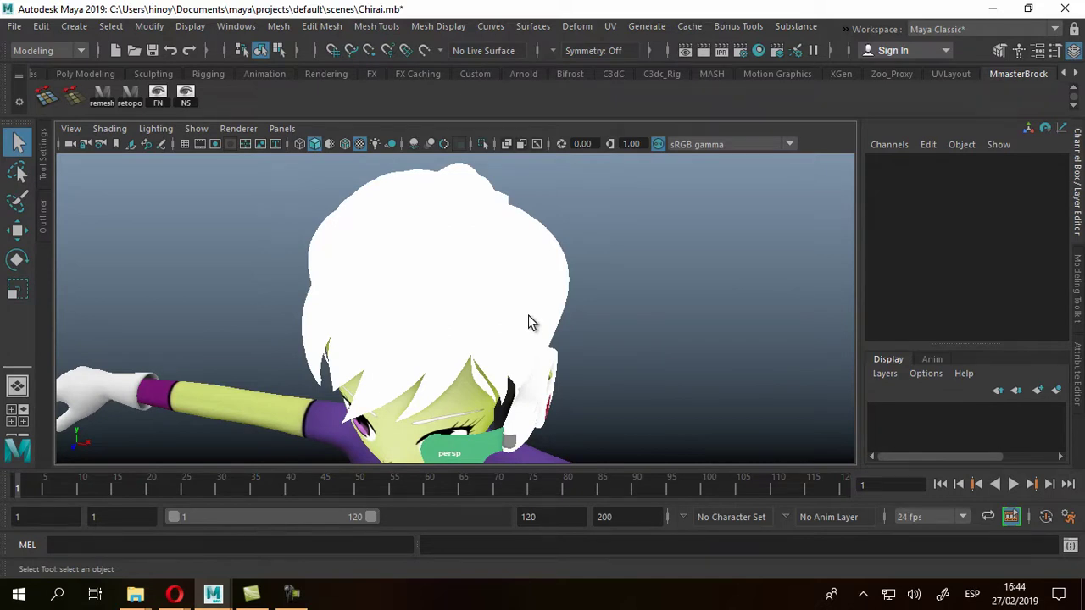
Frame the upper body and select the Pelo hair mesh
{"action": "mouse_move", "coordinate": [444, 322]}
{"action": "left_mouse_down", "text": "alt"}
{"action": "mouse_move", "coordinate": [455, 295]}
{"action": "mouse_move", "coordinate": [416, 296]}
{"action": "mouse_move", "coordinate": [504, 283]}
{"action": "left_mouse_up", "text": "alt"}
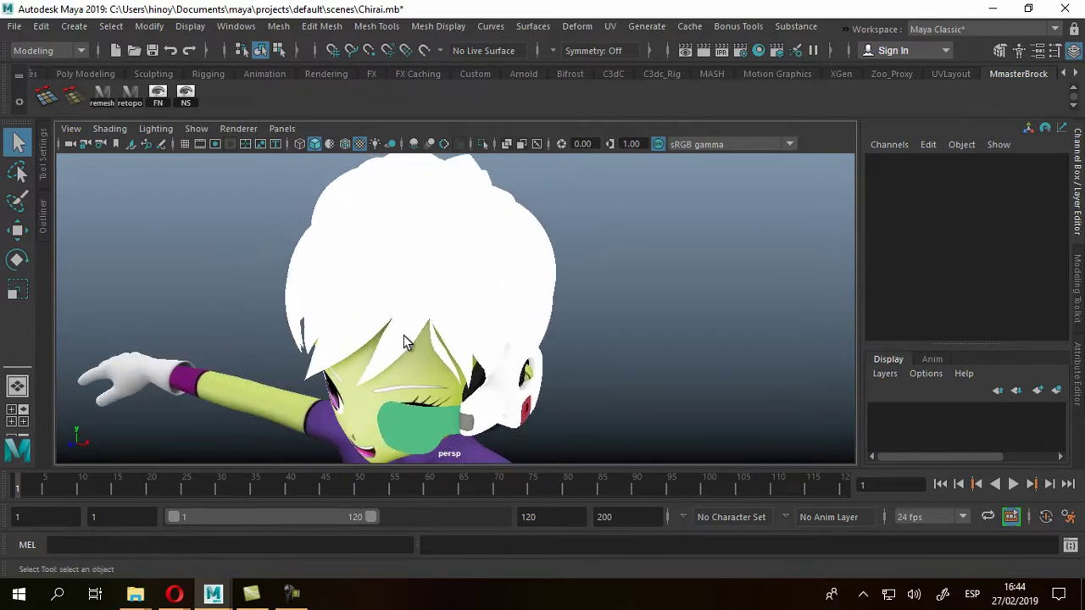
{"action": "mouse_move", "coordinate": [481, 325]}
{"action": "left_mouse_down", "text": "alt"}
{"action": "mouse_move", "coordinate": [539, 300]}
{"action": "mouse_move", "coordinate": [620, 290]}
{"action": "mouse_move", "coordinate": [538, 303]}
{"action": "mouse_move", "coordinate": [528, 293]}
{"action": "left_mouse_up", "text": "alt"}
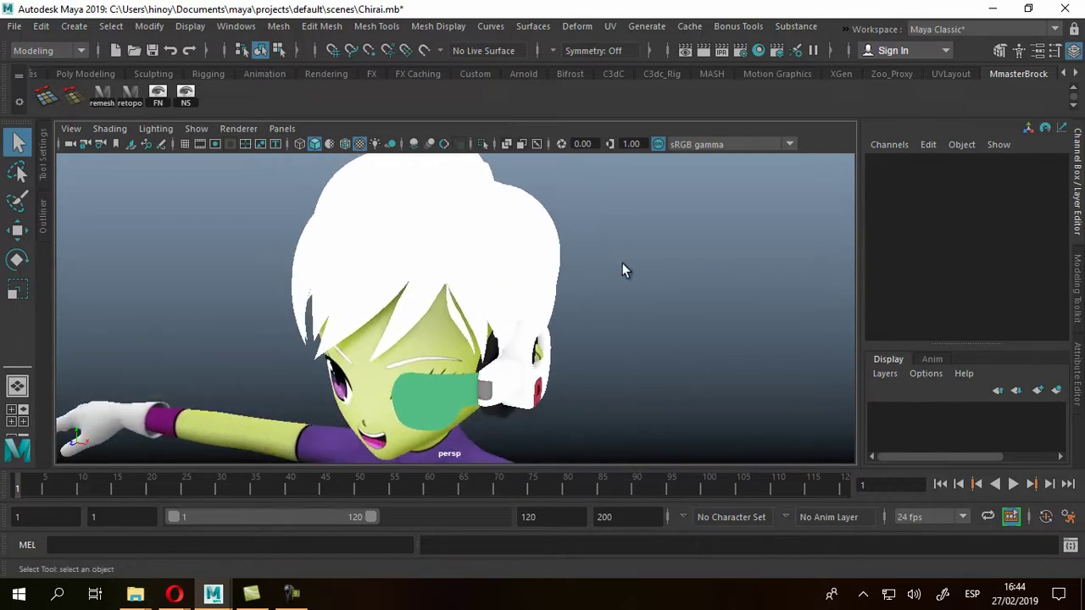
{"action": "scroll", "coordinate": [580, 265], "scroll_direction": "down", "scroll_amount": 4}
{"action": "scroll", "coordinate": [584, 280], "scroll_direction": "down", "scroll_amount": 3}
{"action": "middle_click_drag", "start_coordinate": [610, 295], "coordinate": [561, 291], "text": "alt"}
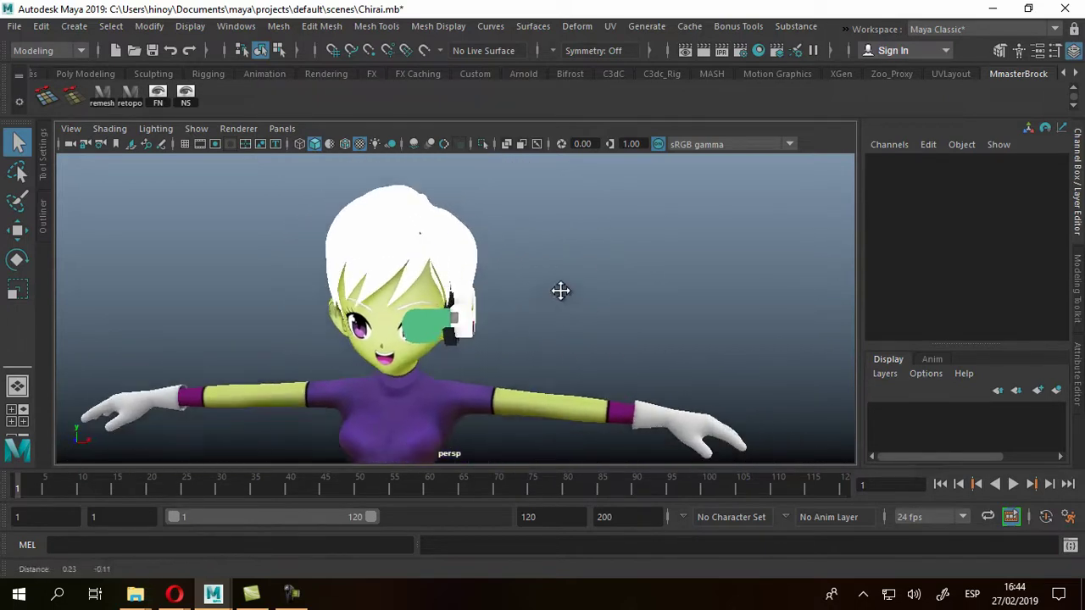
{"action": "left_click", "coordinate": [379, 229]}
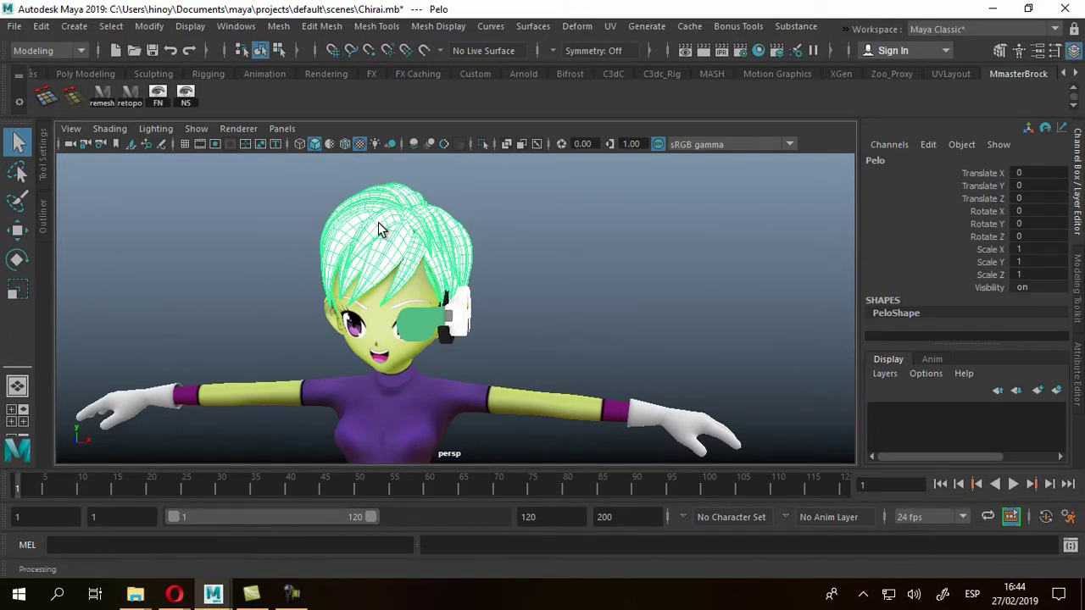
Assign a new aiAmbientOcclusion material from the Arnold category to Pelo
{"action": "right_click", "coordinate": [379, 229]}
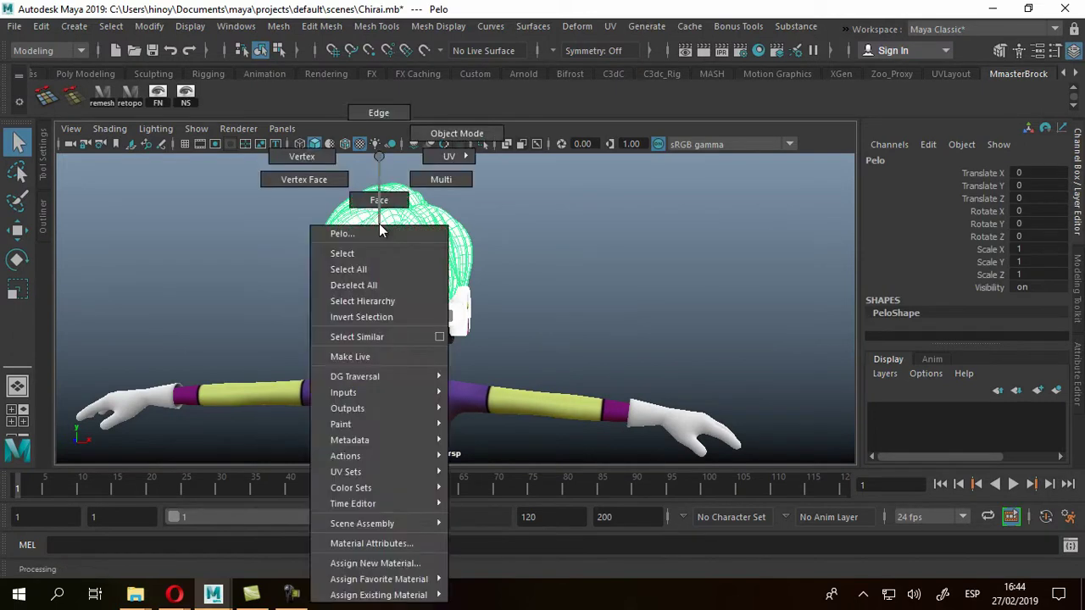
{"action": "left_click", "coordinate": [371, 565]}
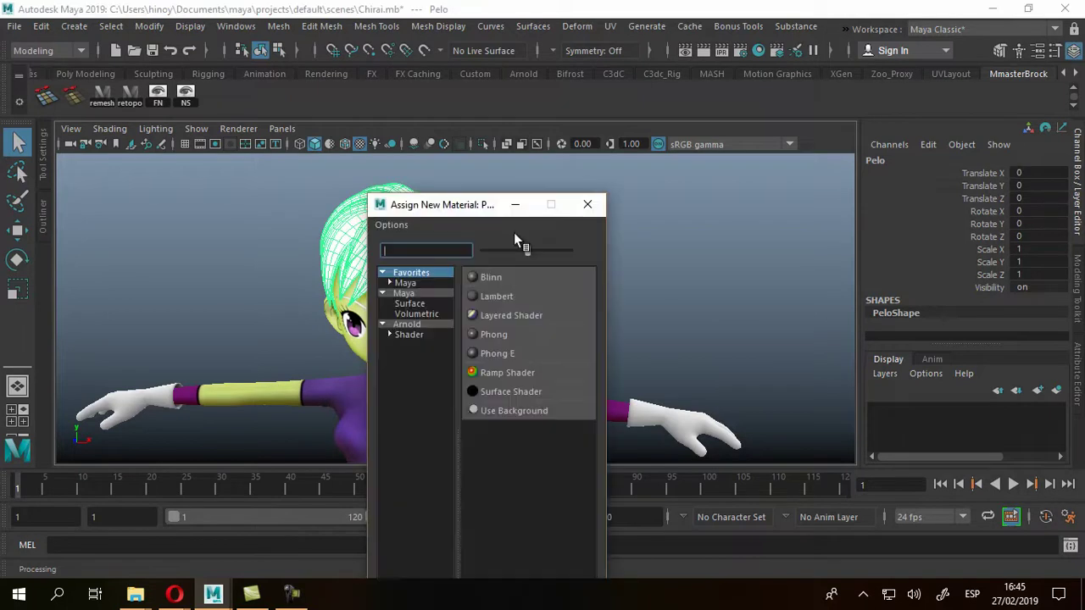
{"action": "left_click_drag", "start_coordinate": [466, 212], "coordinate": [121, 19]}
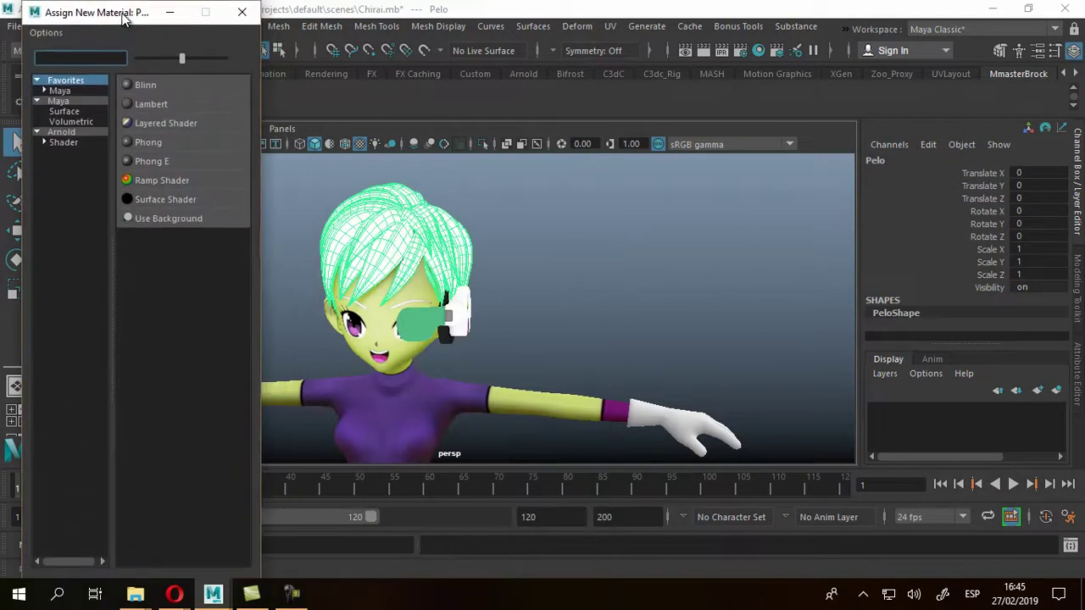
{"action": "left_click", "coordinate": [61, 132]}
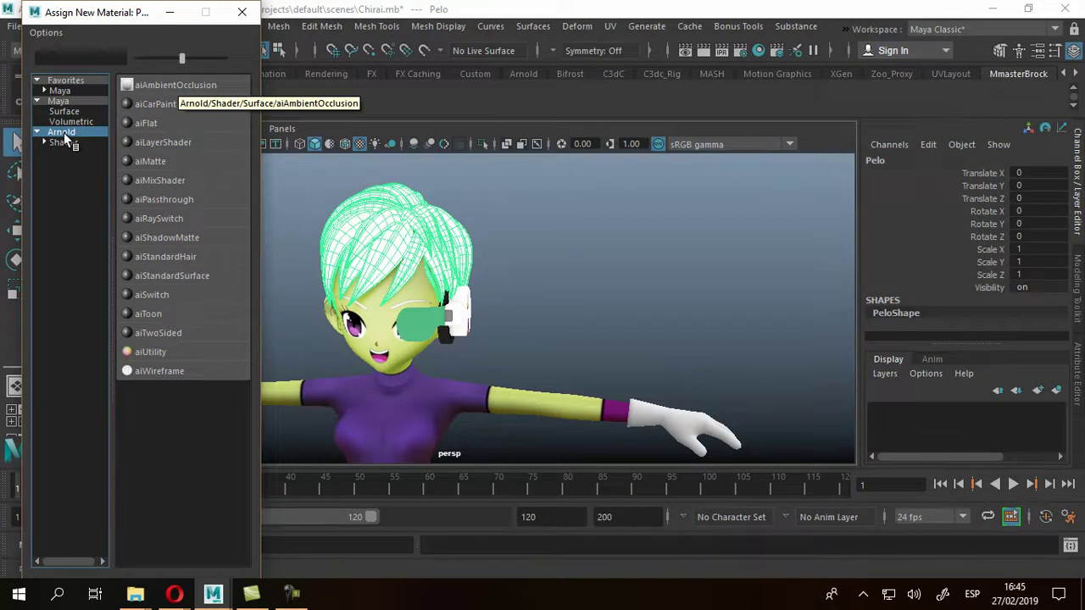
{"action": "left_click", "coordinate": [175, 85]}
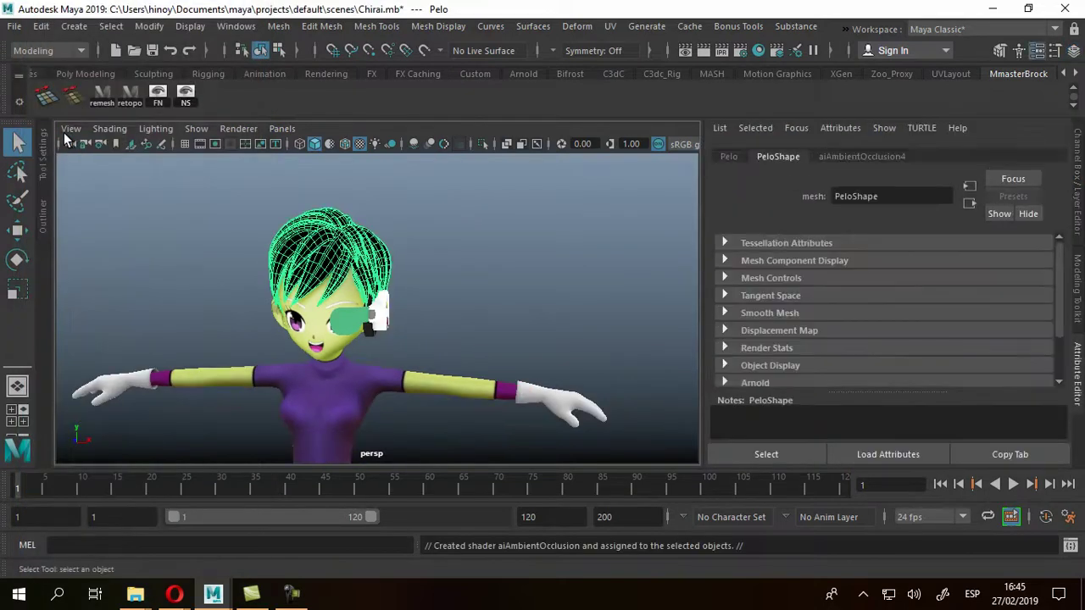
Set the viewport renderer to Arnold and move the Arnold Viewport window aside
{"action": "scroll", "coordinate": [67, 140], "scroll_direction": "up", "scroll_amount": 3}
{"action": "left_click_drag", "start_coordinate": [68, 140], "coordinate": [67, 139], "text": "alt"}
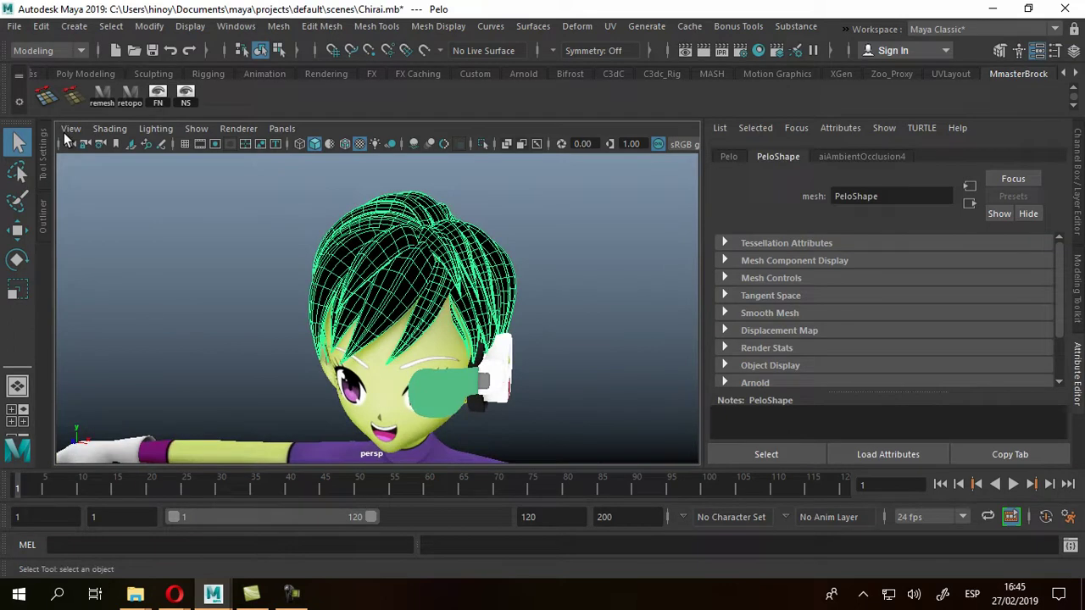
{"action": "scroll", "coordinate": [63, 132], "scroll_direction": "up", "scroll_amount": 1}
{"action": "scroll", "coordinate": [64, 132], "scroll_direction": "up", "scroll_amount": 1}
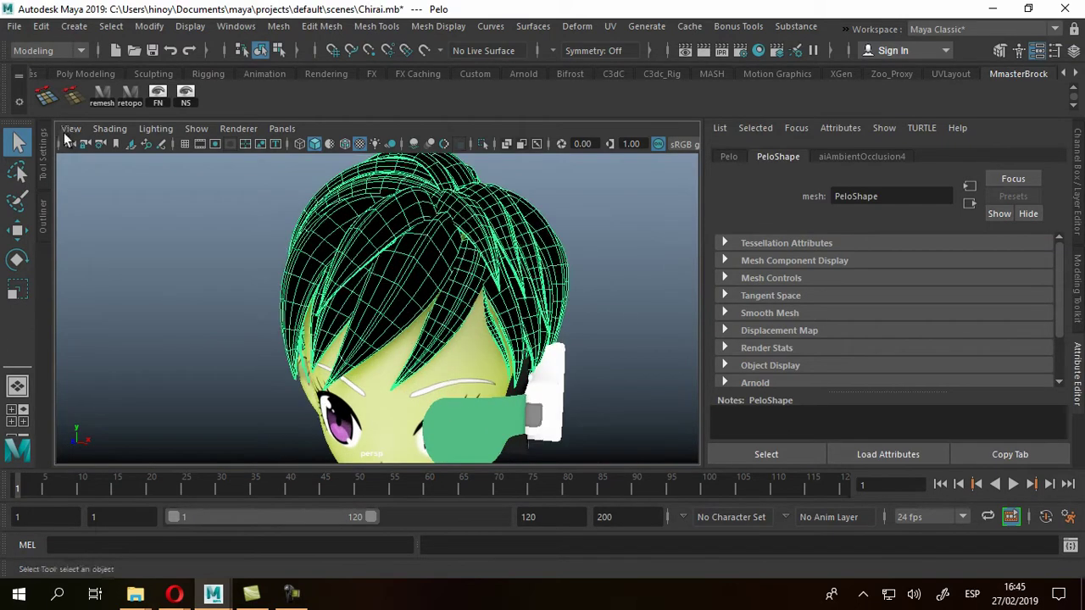
{"action": "scroll", "coordinate": [63, 132], "scroll_direction": "up", "scroll_amount": 2}
{"action": "scroll", "coordinate": [64, 132], "scroll_direction": "up", "scroll_amount": 1}
{"action": "scroll", "coordinate": [64, 132], "scroll_direction": "down", "scroll_amount": 1}
{"action": "scroll", "coordinate": [69, 140], "scroll_direction": "down", "scroll_amount": 1}
{"action": "scroll", "coordinate": [69, 140], "scroll_direction": "down", "scroll_amount": 2}
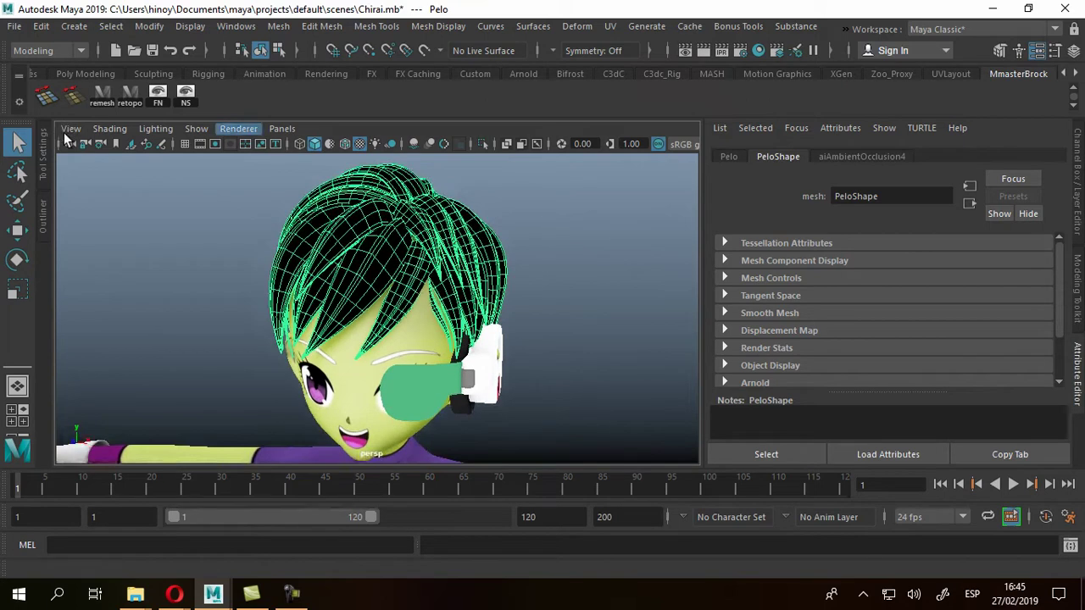
{"action": "left_click", "coordinate": [238, 128]}
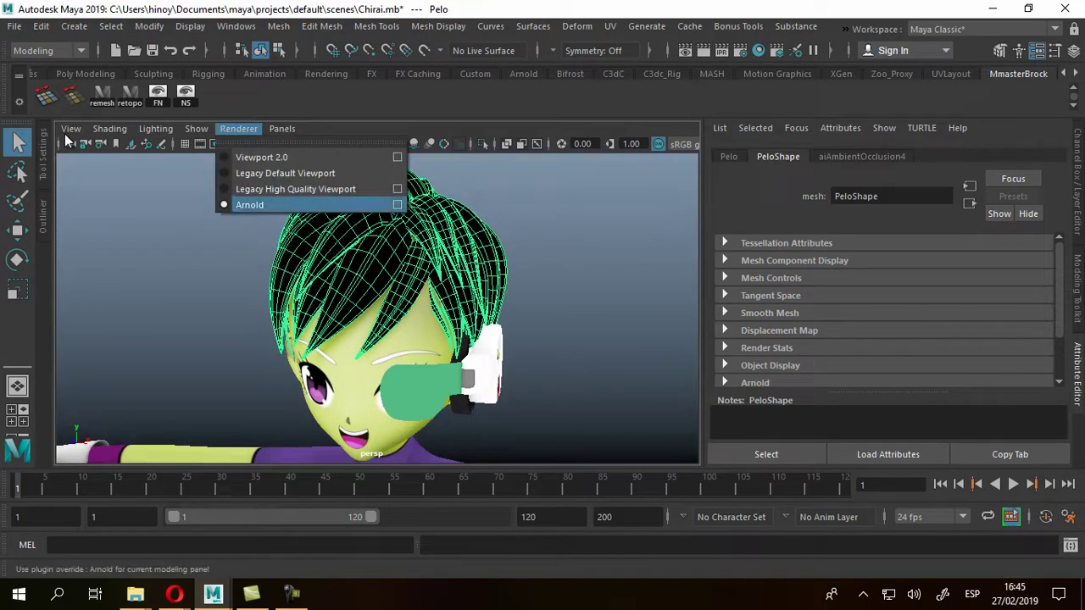
{"action": "left_click", "coordinate": [244, 204]}
{"action": "left_click_drag", "start_coordinate": [70, 179], "coordinate": [64, 134]}
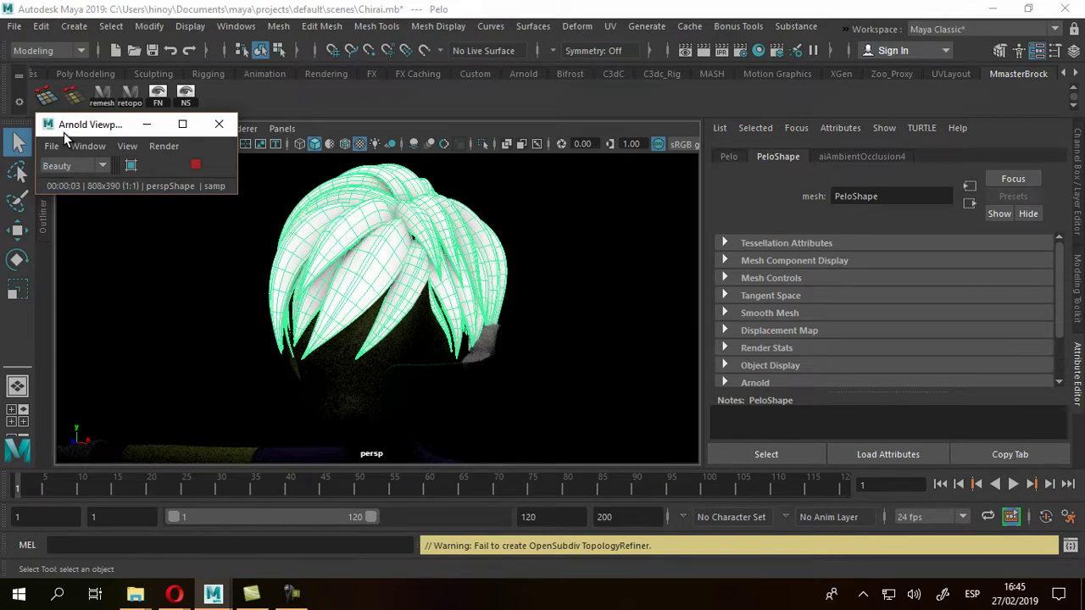
Frame the hair, reselect Pelo and float the aiAmbientOcclusion4 Attribute Editor (Ctrl+A)
{"action": "left_click", "coordinate": [64, 132]}
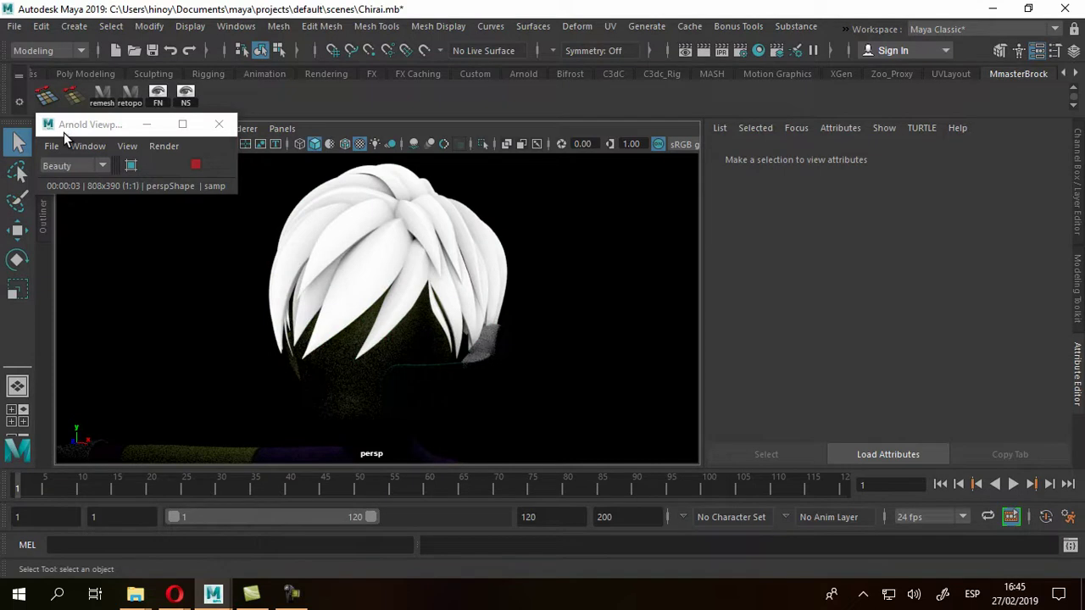
{"action": "key", "text": "f"}
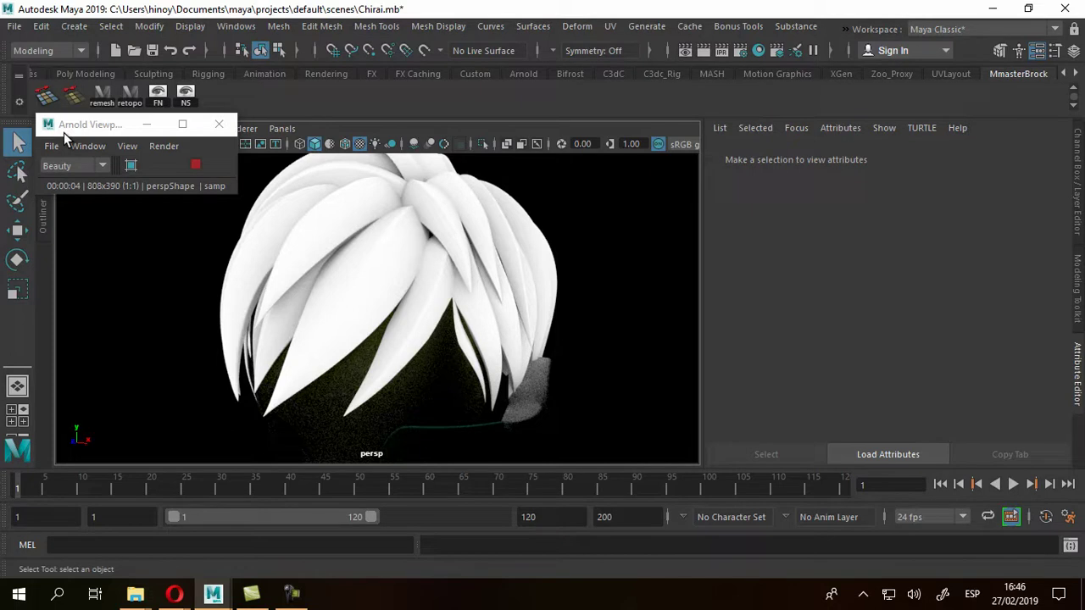
{"action": "key", "text": "ctrl+z"}
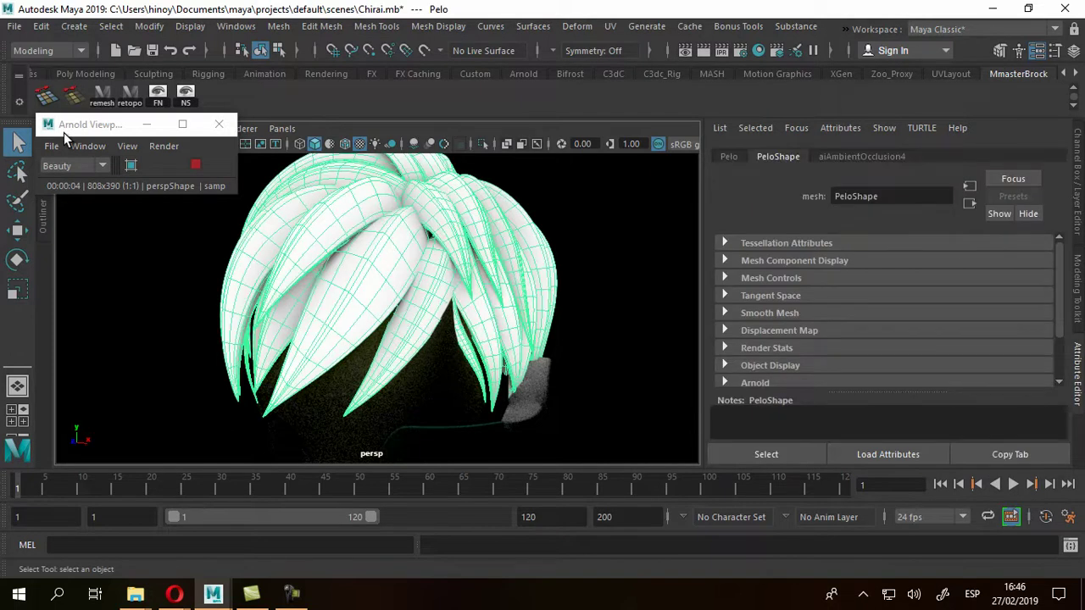
{"action": "key", "text": "ctrl+z"}
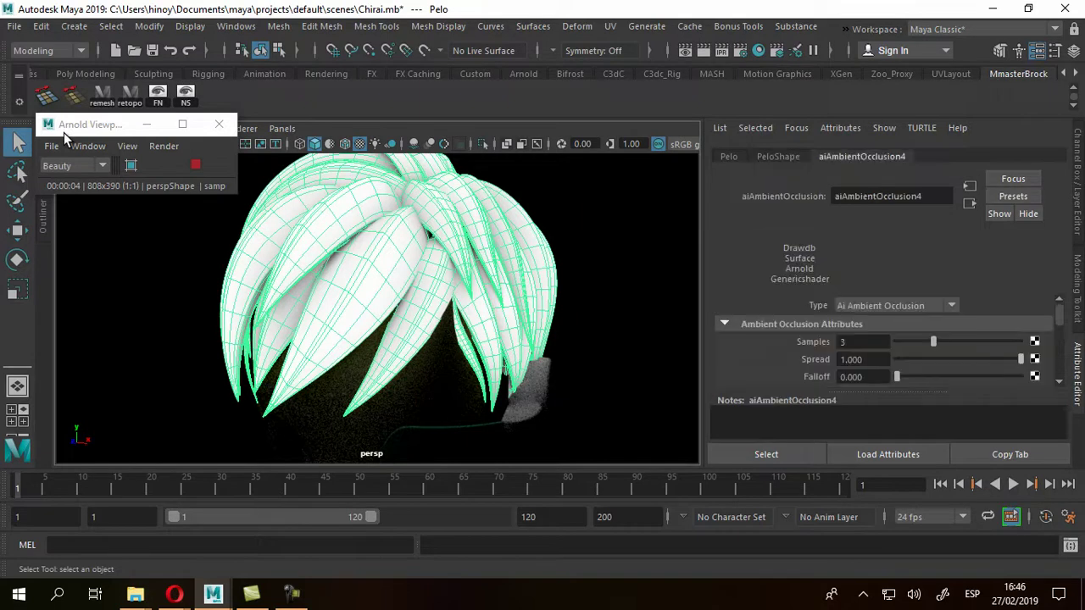
{"action": "key", "text": "ctrl+z"}
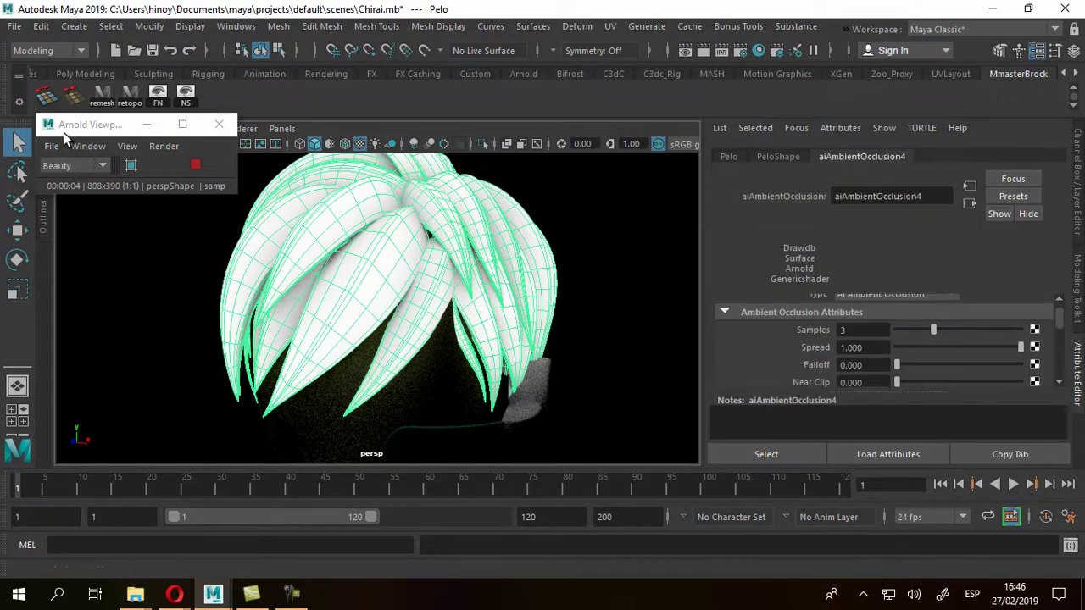
{"action": "left_click", "coordinate": [65, 135]}
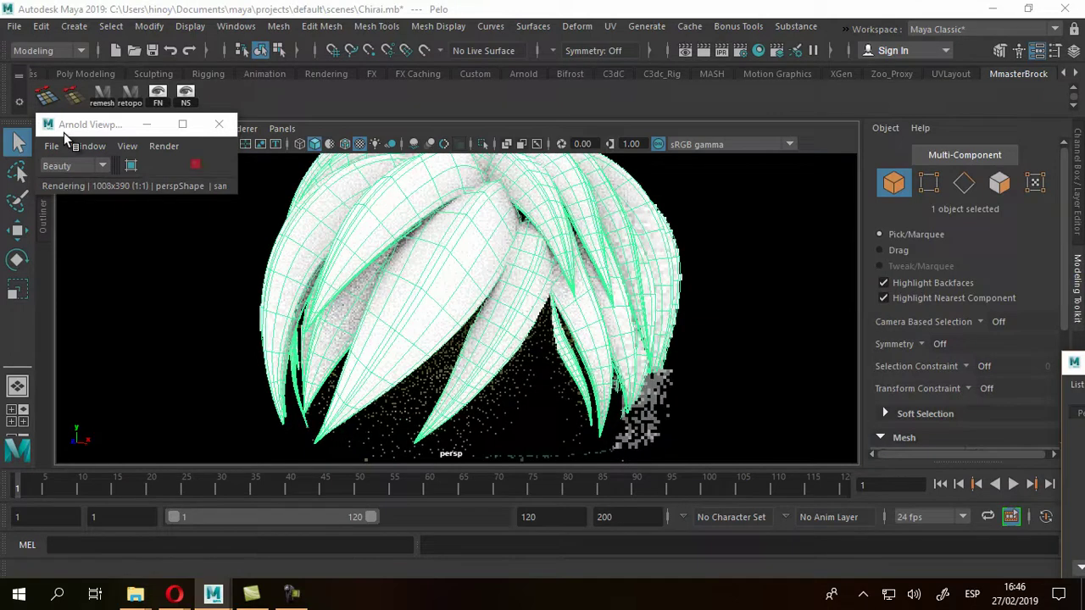
{"action": "key", "text": "ctrl+a"}
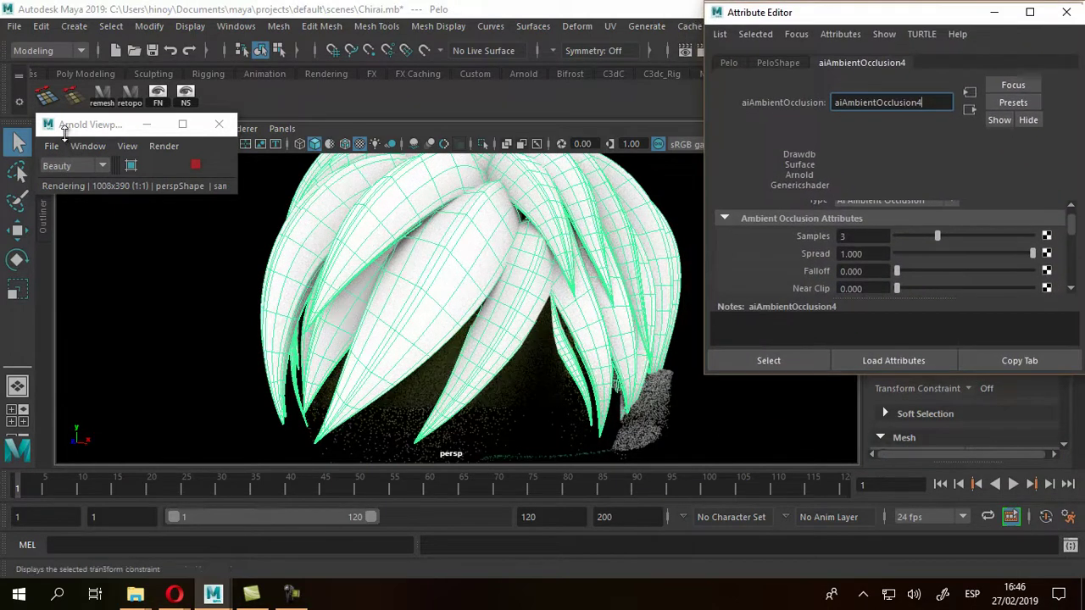
Enlarge the Attribute Editor and lower the aiAmbientOcclusion4 Spread to 0.633
{"action": "left_click_drag", "start_coordinate": [883, 374], "coordinate": [882, 578]}
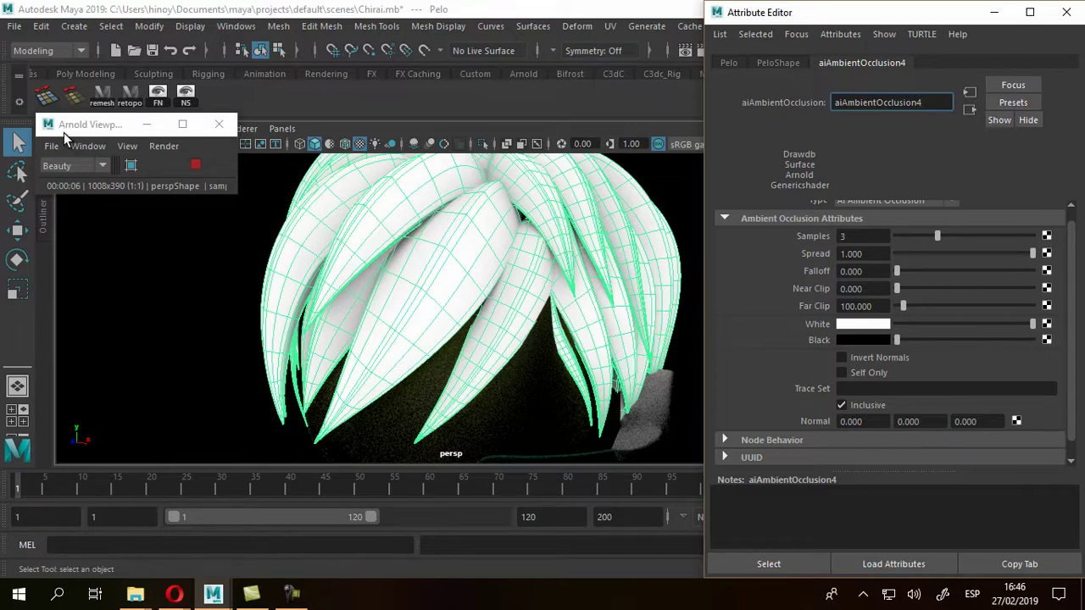
{"action": "left_click_drag", "start_coordinate": [64, 133], "coordinate": [63, 133], "text": "alt"}
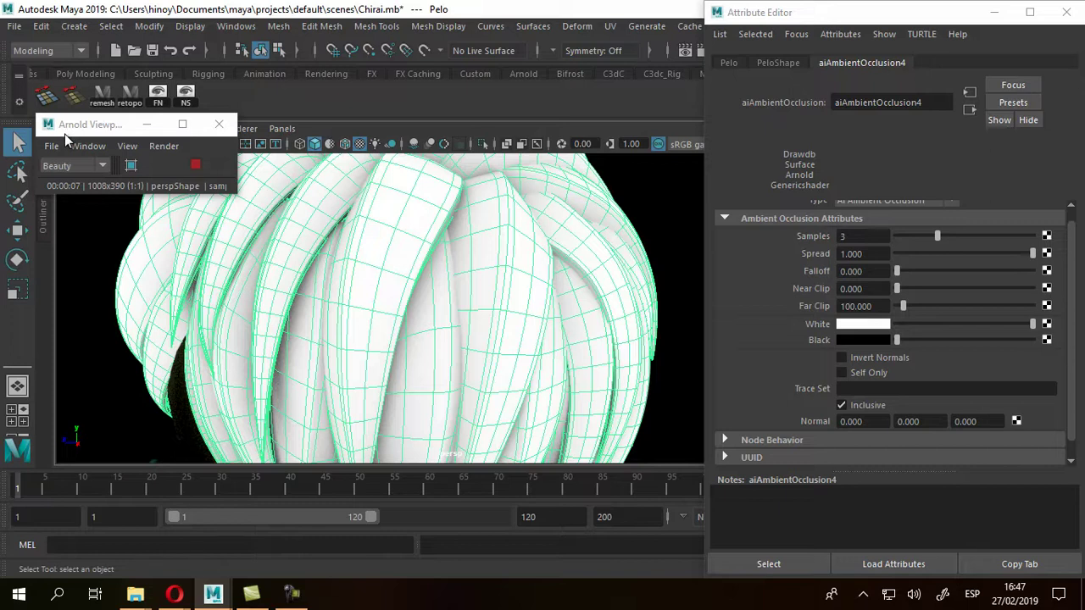
{"action": "left_click_drag", "start_coordinate": [1033, 253], "coordinate": [897, 254]}
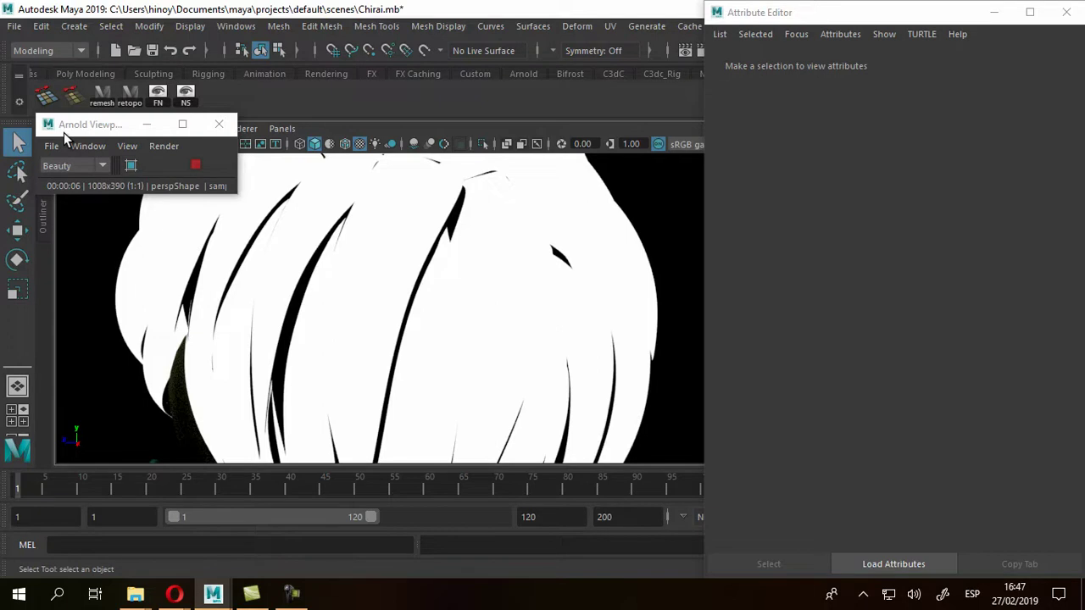
Increase the aiAmbientOcclusion4 Spread step by step while watching the Arnold render
{"action": "key", "text": "ctrl+z"}
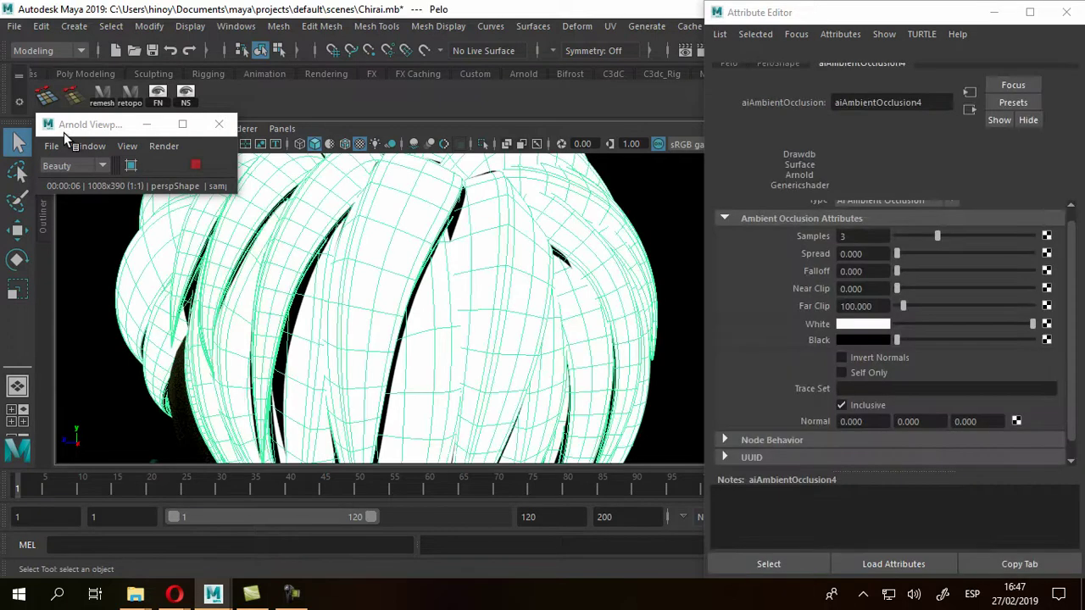
{"action": "key", "text": "ctrl+z"}
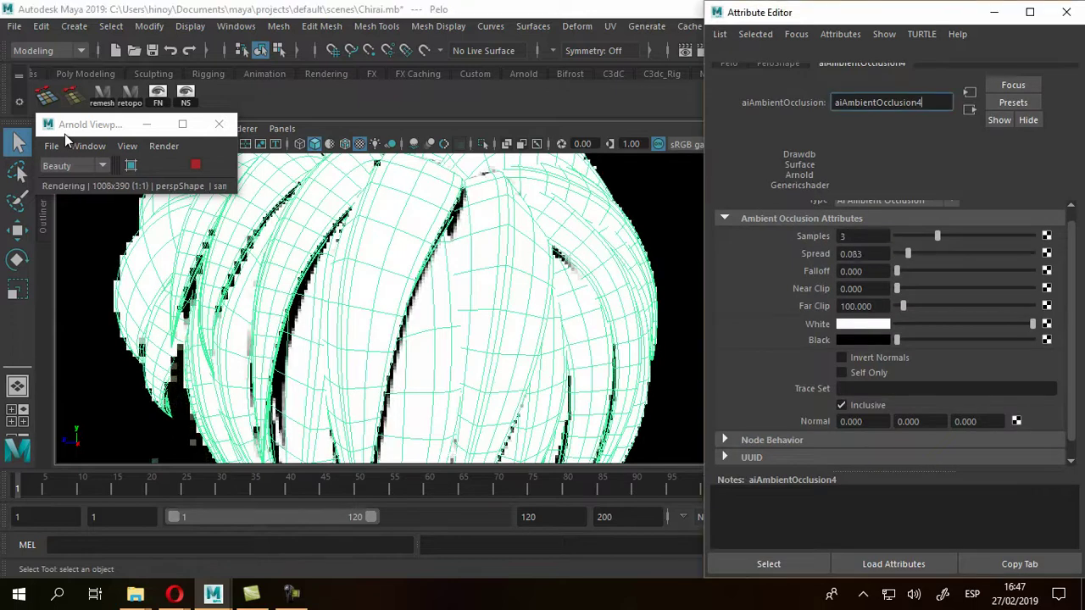
{"action": "key", "text": "ctrl+z"}
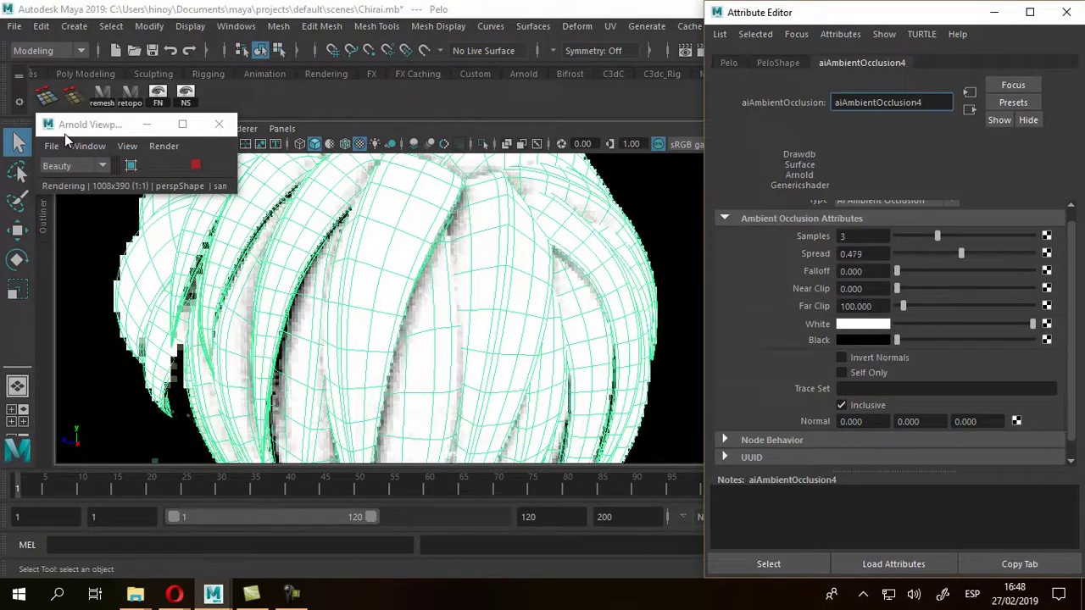
{"action": "key", "text": "ctrl+z"}
{"action": "key", "text": "ctrl+z"}
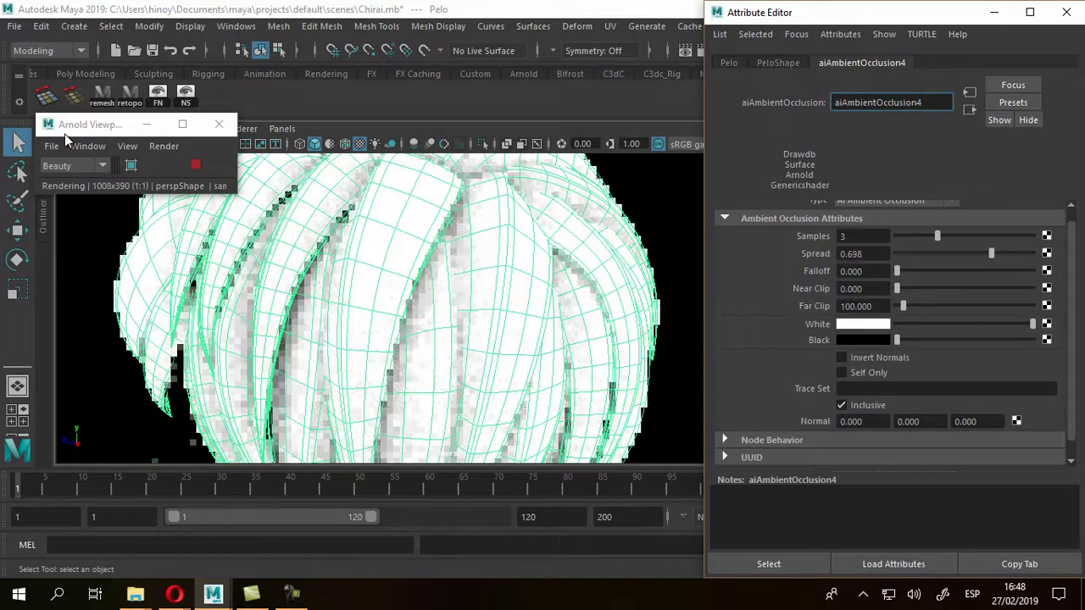
{"action": "key", "text": "ctrl+z"}
{"action": "key", "text": "ctrl+z"}
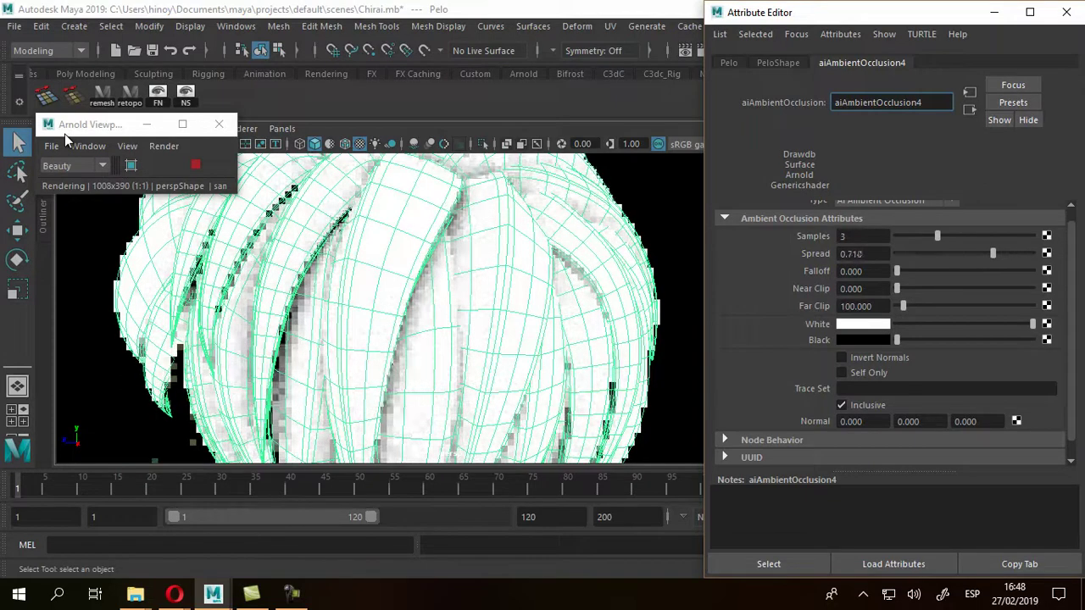
{"action": "key", "text": "ctrl+z"}
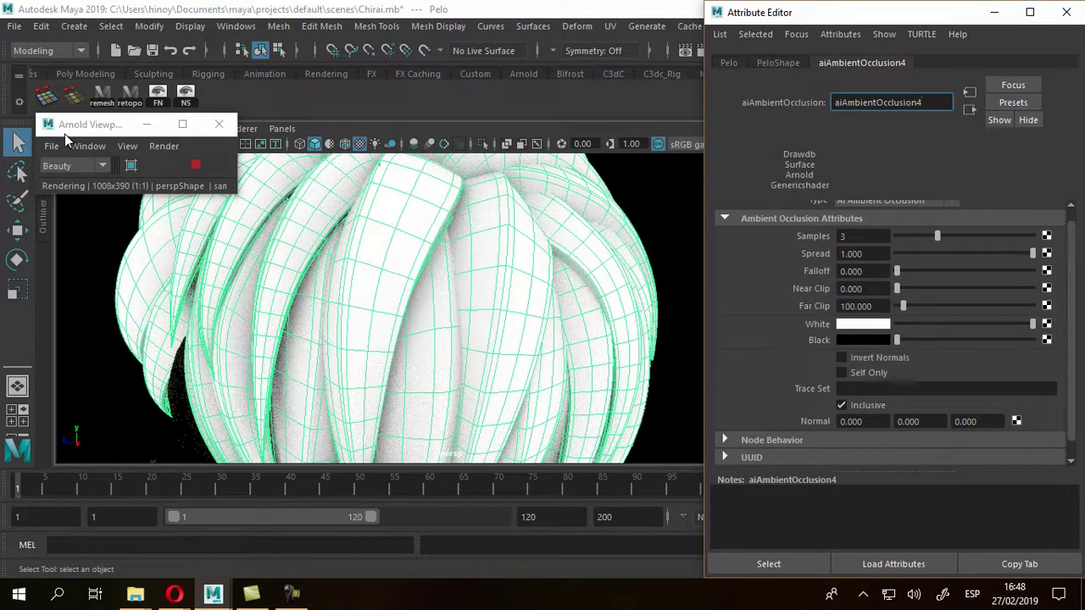
Settle the Spread at 1.000 and nudge the Falloff upward
{"action": "mouse_move", "coordinate": [65, 127]}
{"action": "left_mouse_down"}
{"action": "mouse_move", "coordinate": [80, 108]}
{"action": "mouse_move", "coordinate": [66, 133]}
{"action": "left_mouse_up"}
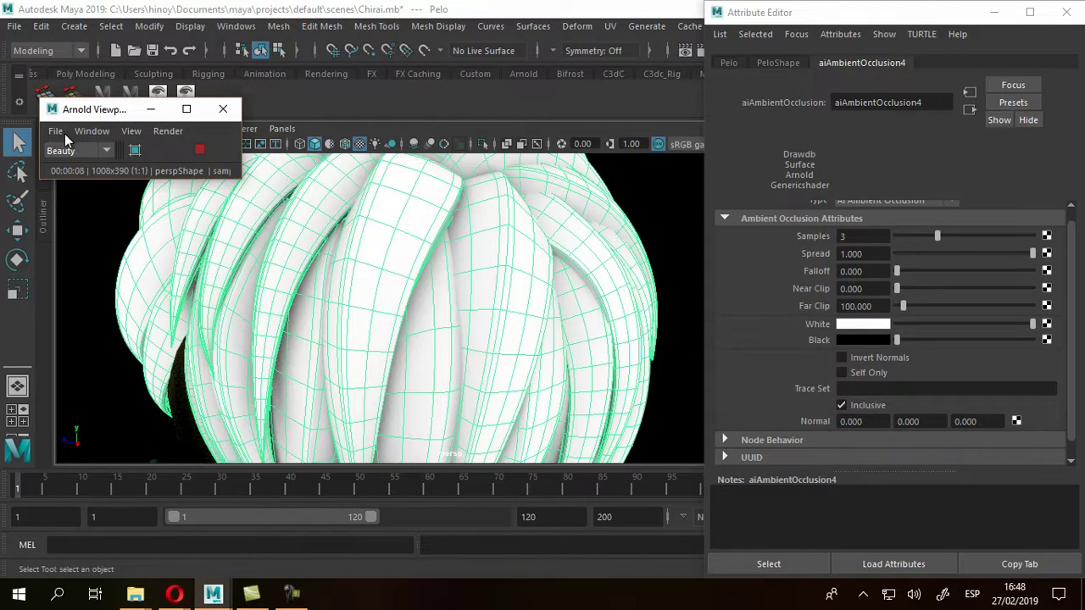
{"action": "left_click_drag", "start_coordinate": [1032, 253], "coordinate": [1015, 253]}
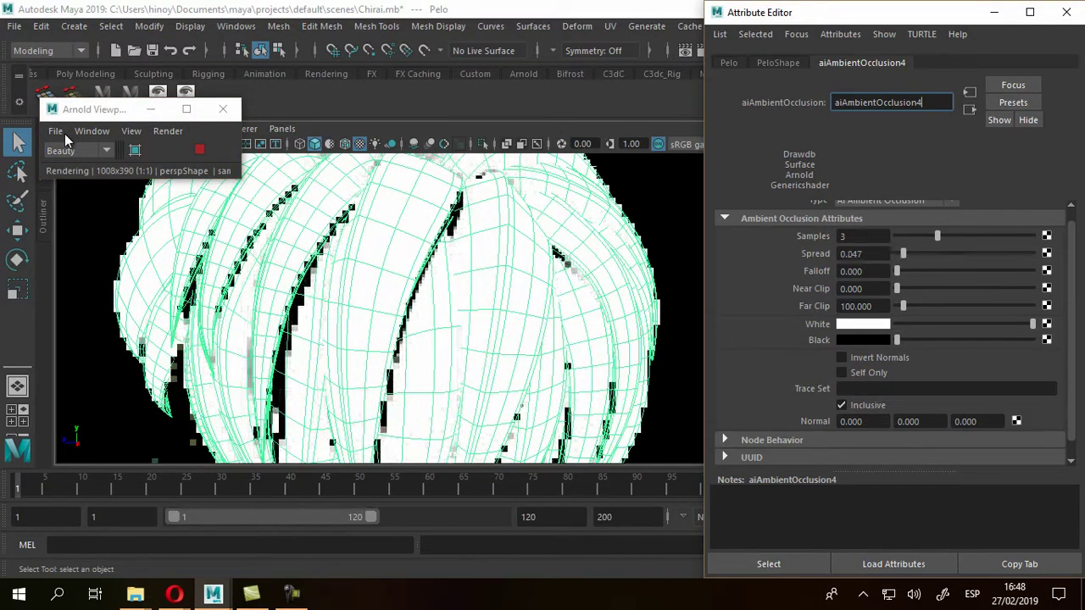
{"action": "key", "text": "ctrl+z"}
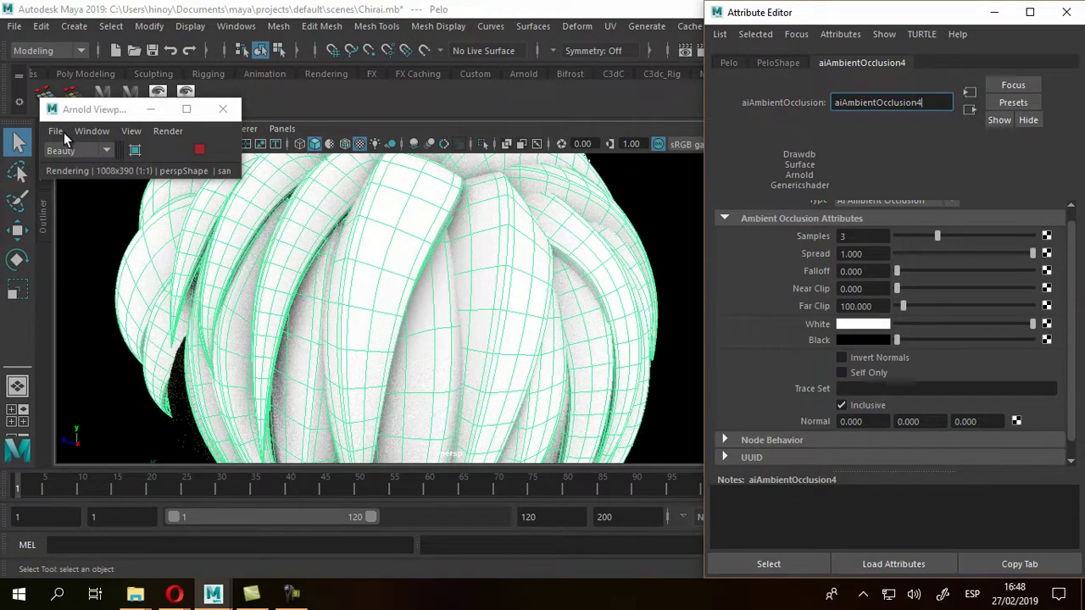
{"action": "key", "text": "ctrl+z"}
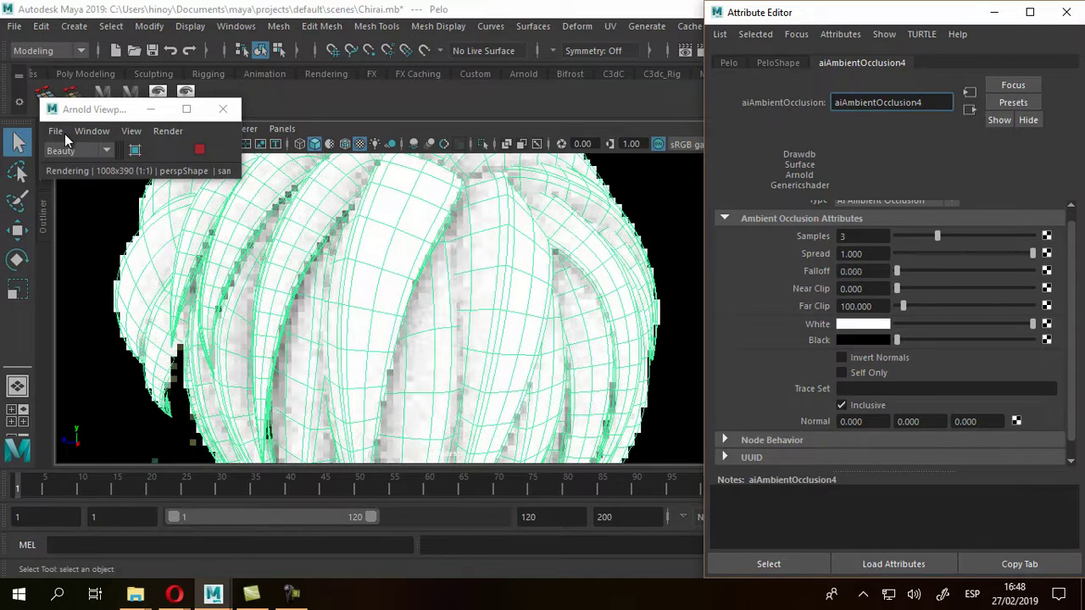
Try higher aiAmbientOcclusion4 Falloff values, finally setting Falloff to 1.183
{"action": "key", "text": "ctrl+z"}
{"action": "key", "text": "ctrl+z"}
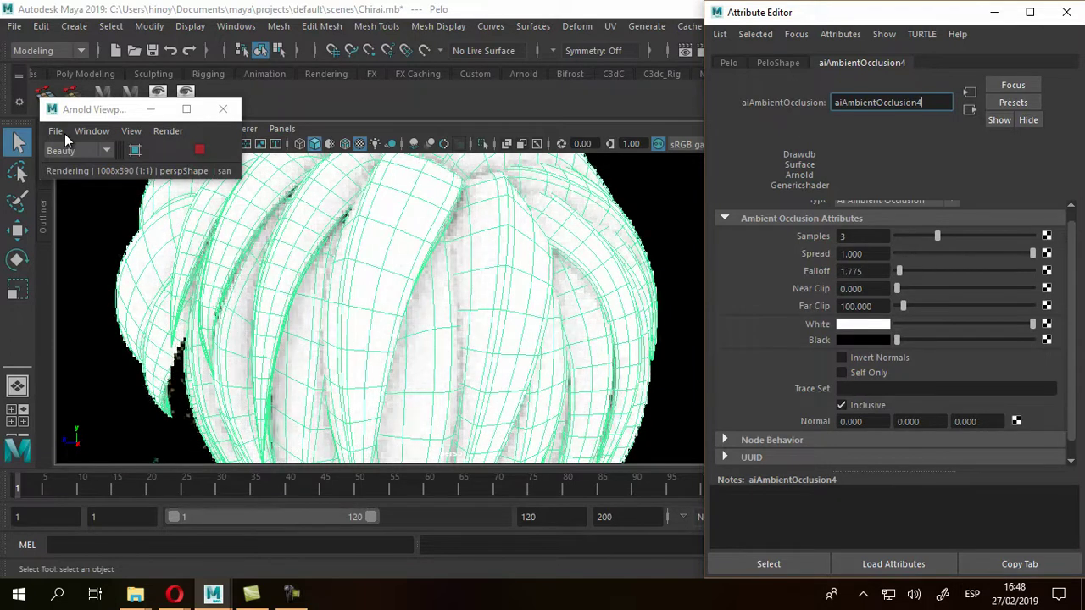
{"action": "key", "text": "ctrl+z"}
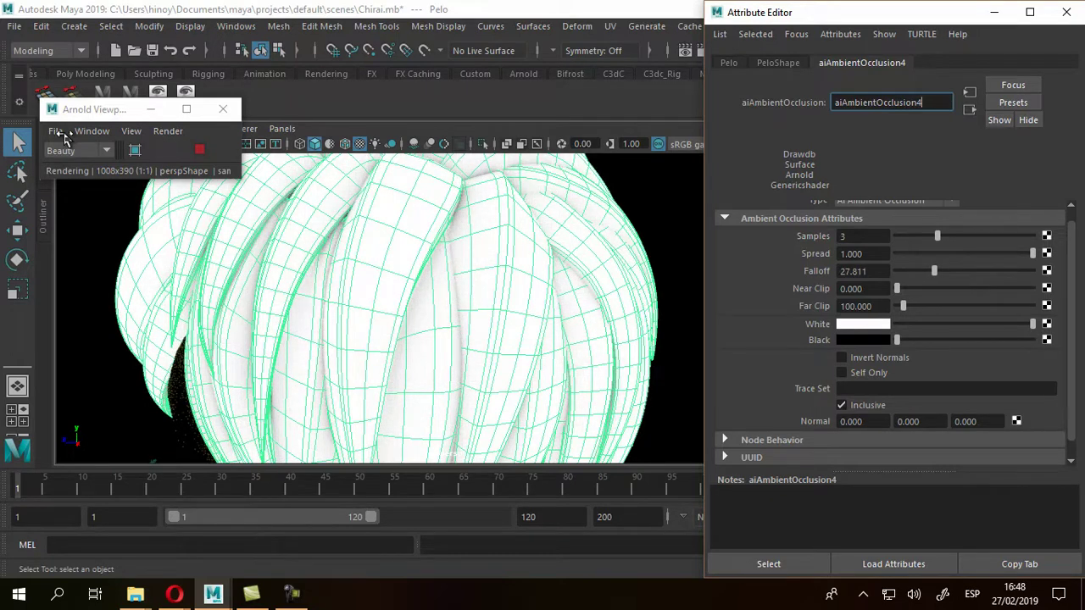
{"action": "mouse_move", "coordinate": [934, 270]}
{"action": "left_mouse_down"}
{"action": "mouse_move", "coordinate": [984, 271]}
{"action": "mouse_move", "coordinate": [930, 271]}
{"action": "left_mouse_up"}
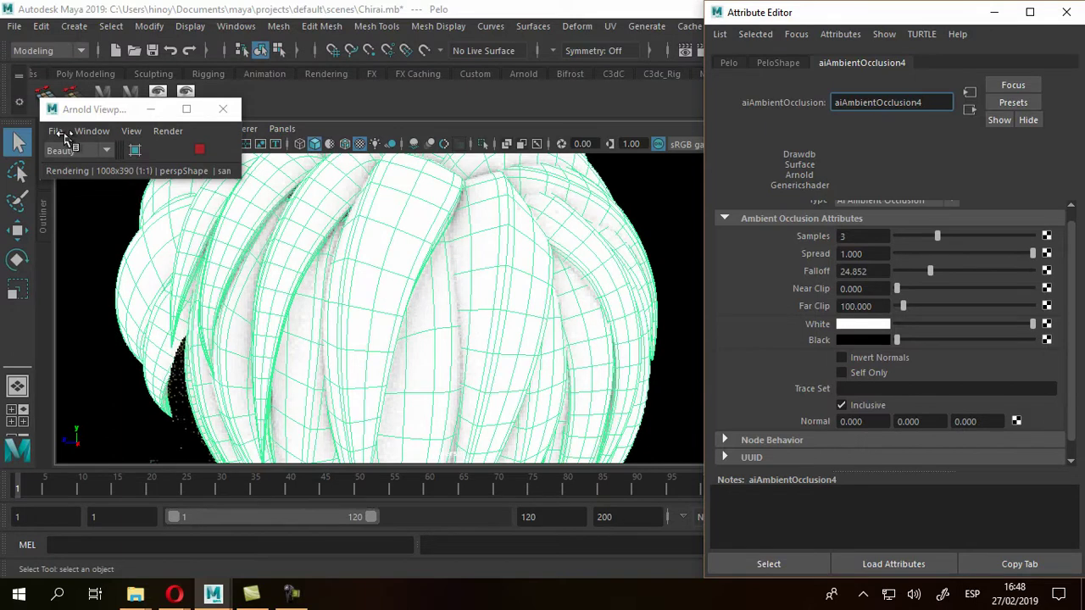
{"action": "mouse_move", "coordinate": [930, 271]}
{"action": "left_mouse_down"}
{"action": "mouse_move", "coordinate": [992, 270]}
{"action": "mouse_move", "coordinate": [897, 270]}
{"action": "left_mouse_up"}
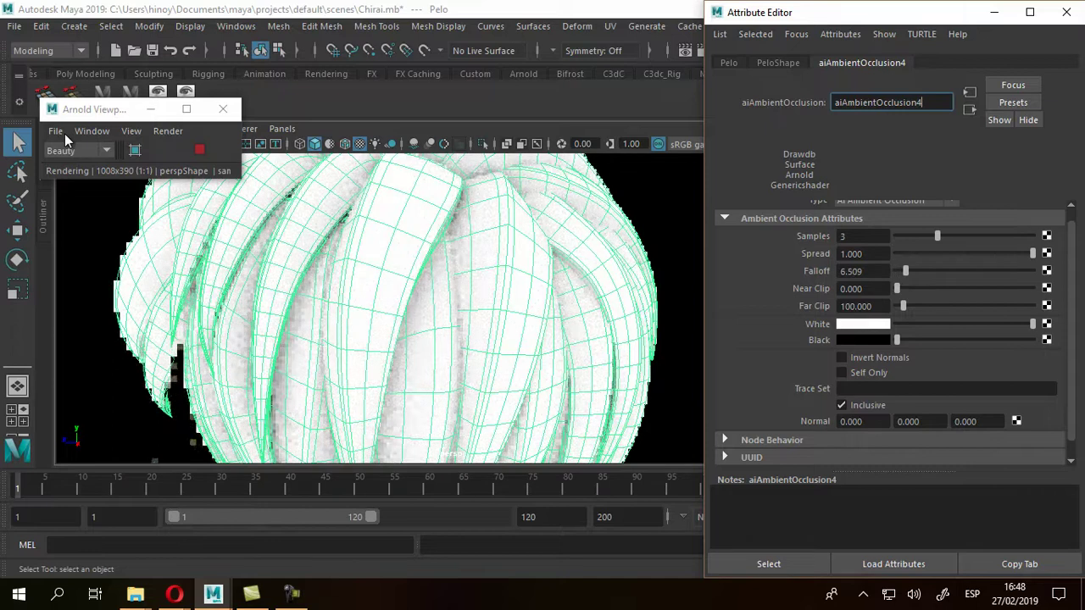
{"action": "left_click_drag", "start_coordinate": [897, 271], "coordinate": [898, 270]}
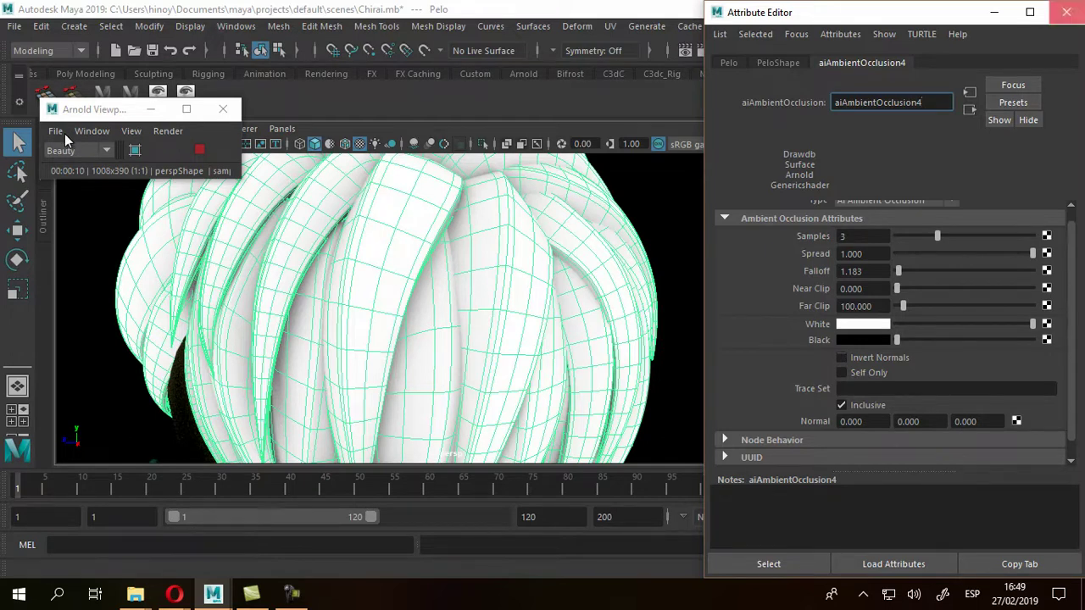
Close the aiAmbientOcclusion4 attribute window, orbit the view and select the Pelo mesh
{"action": "left_click", "coordinate": [1067, 12]}
{"action": "left_click_drag", "start_coordinate": [508, 306], "coordinate": [560, 306], "text": "alt"}
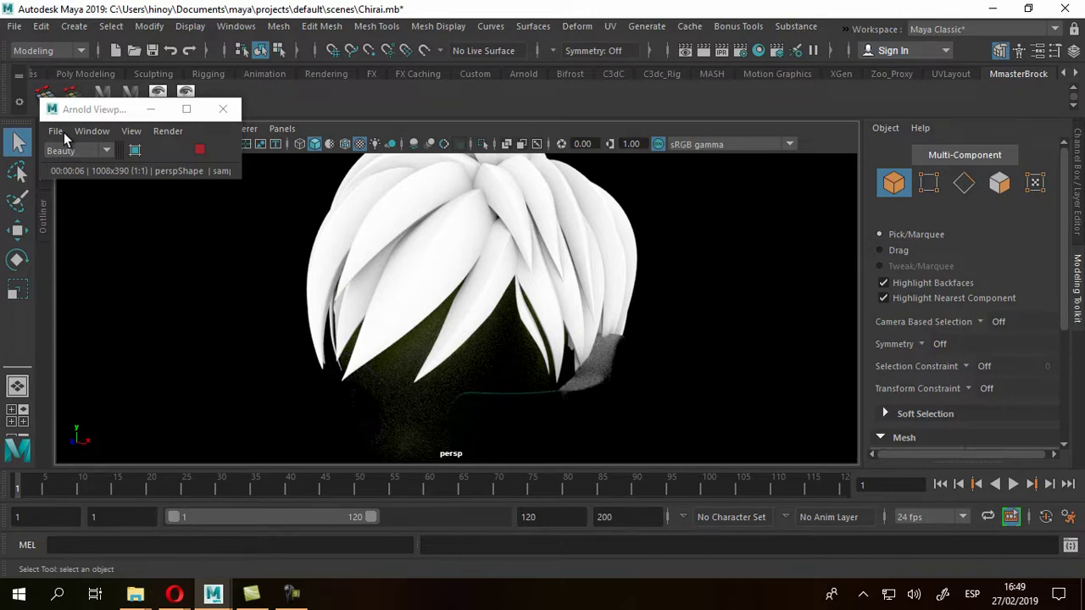
{"action": "key", "text": "ctrl+z"}
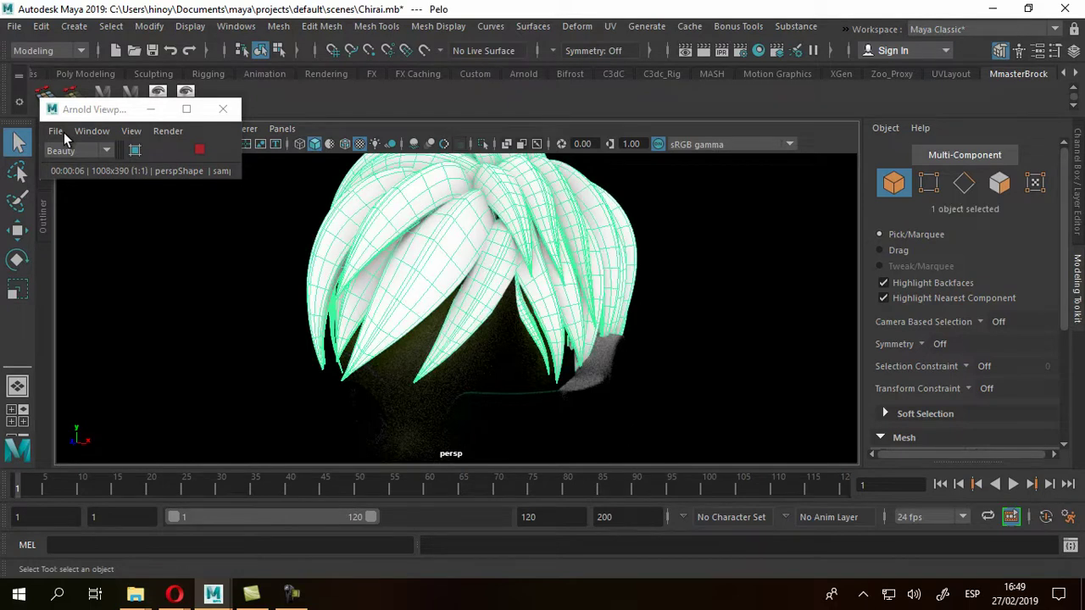
{"action": "left_click", "coordinate": [49, 51]}
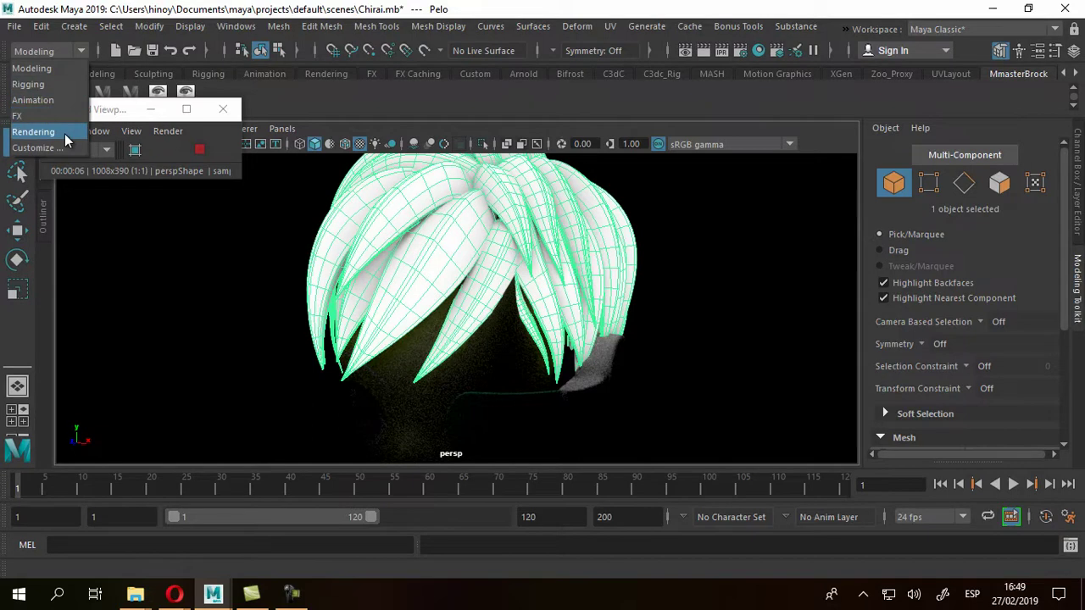
{"action": "left_click", "coordinate": [66, 136]}
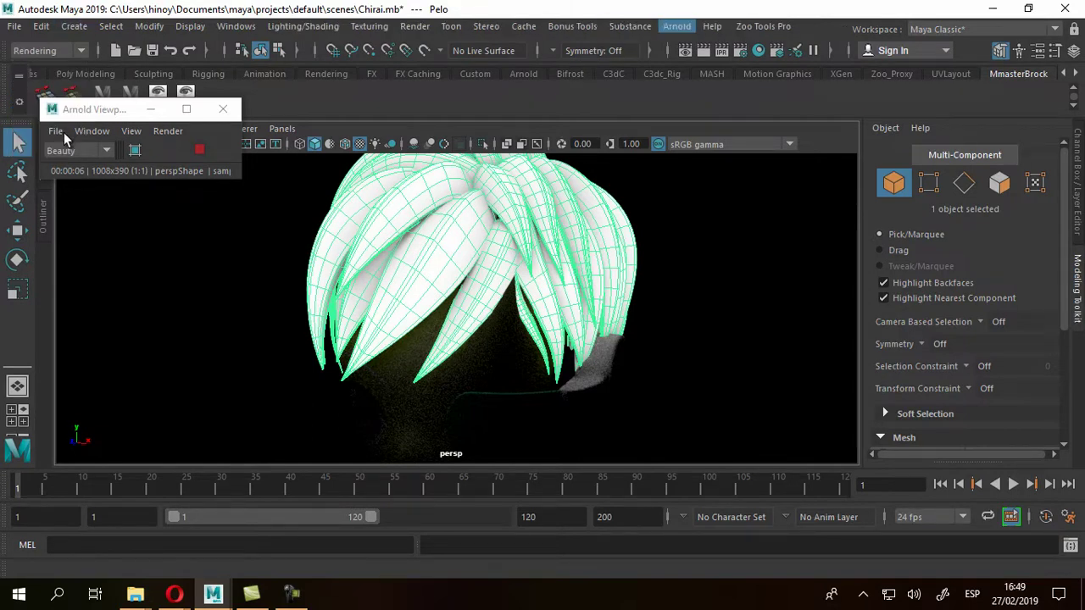
{"action": "left_click", "coordinate": [676, 25]}
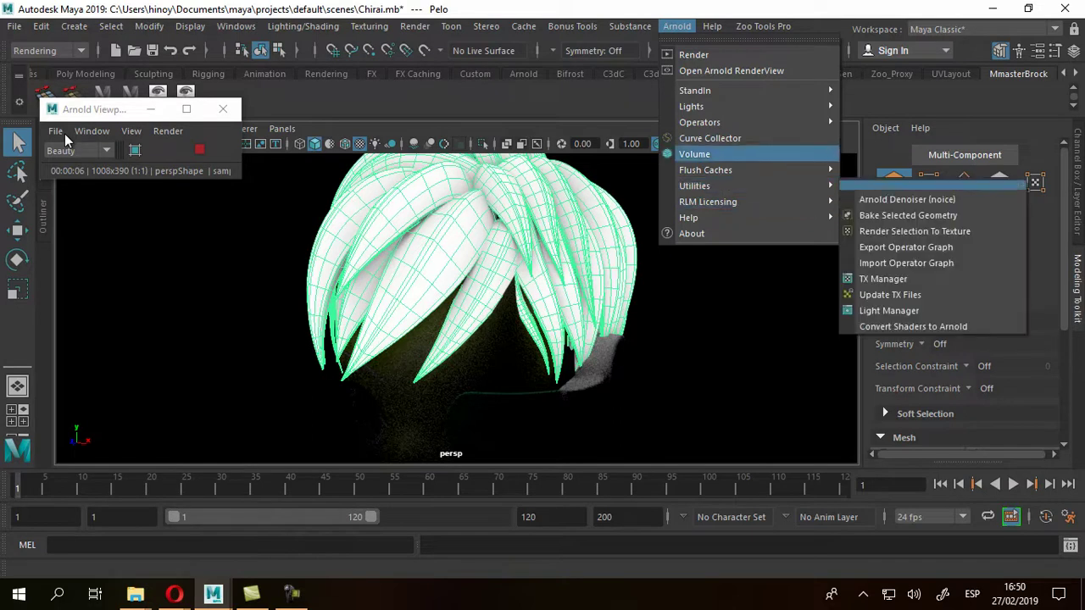
{"action": "mouse_move", "coordinate": [694, 186]}
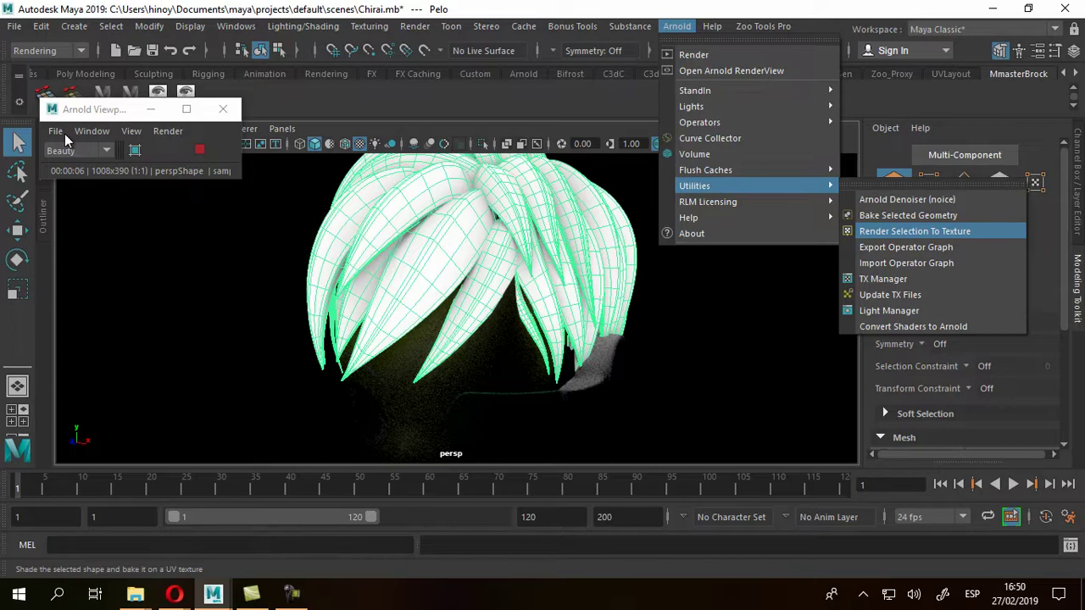
{"action": "key", "text": "Escape"}
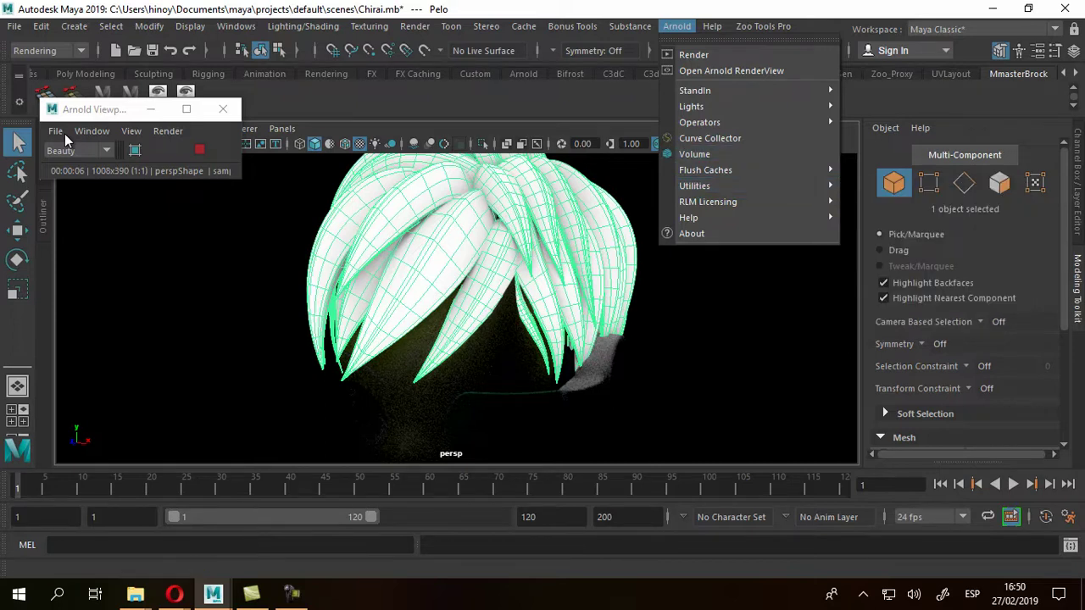
{"action": "key", "text": "Escape"}
{"action": "key", "text": "ctrl+z"}
{"action": "key", "text": "shift+z"}
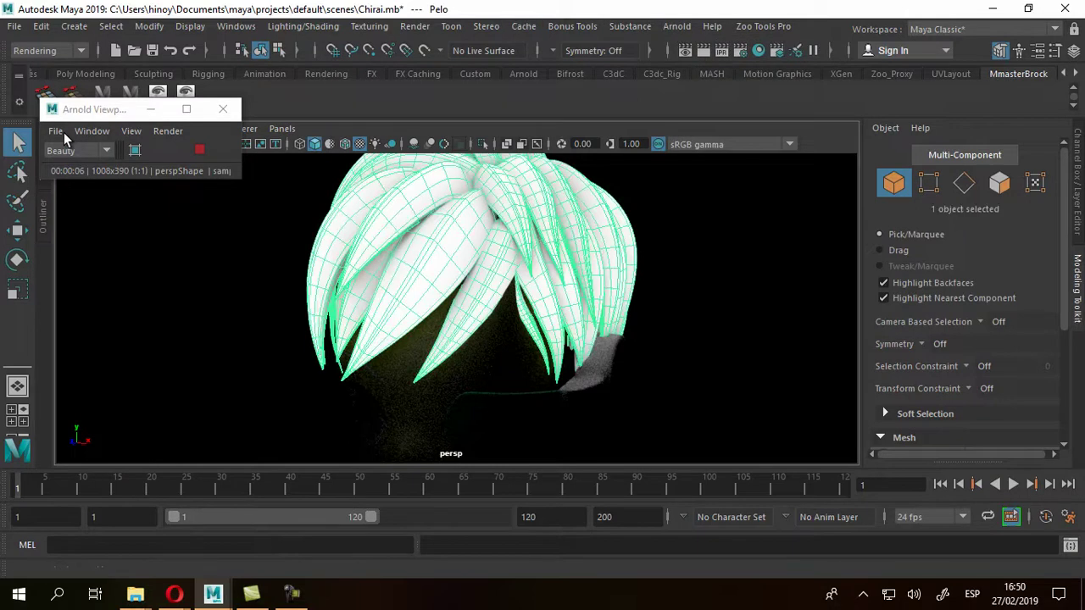
{"action": "key", "text": "alt+Down"}
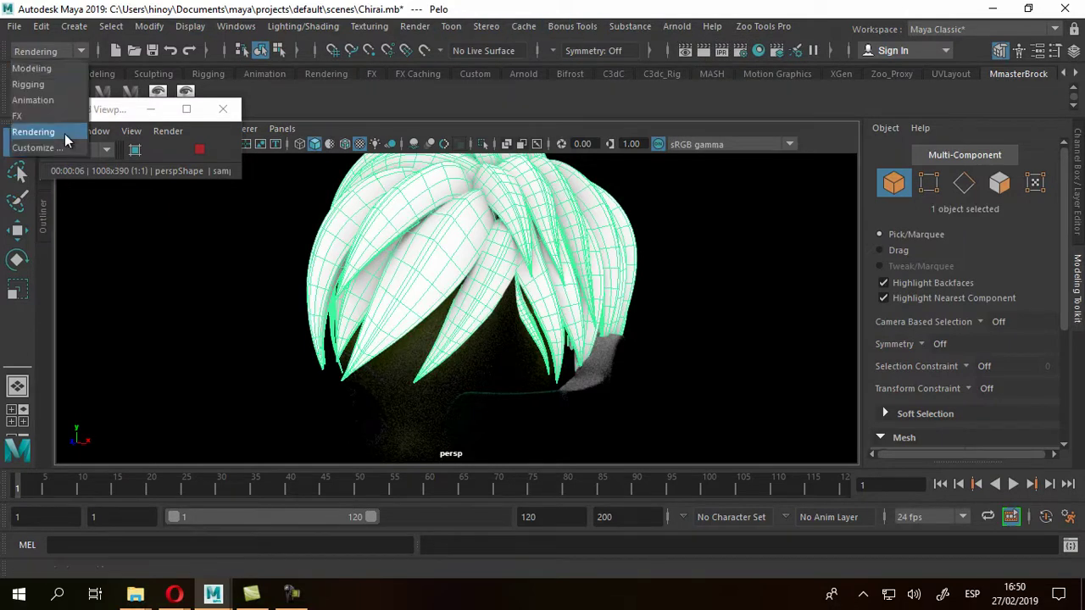
{"action": "key", "text": "Return"}
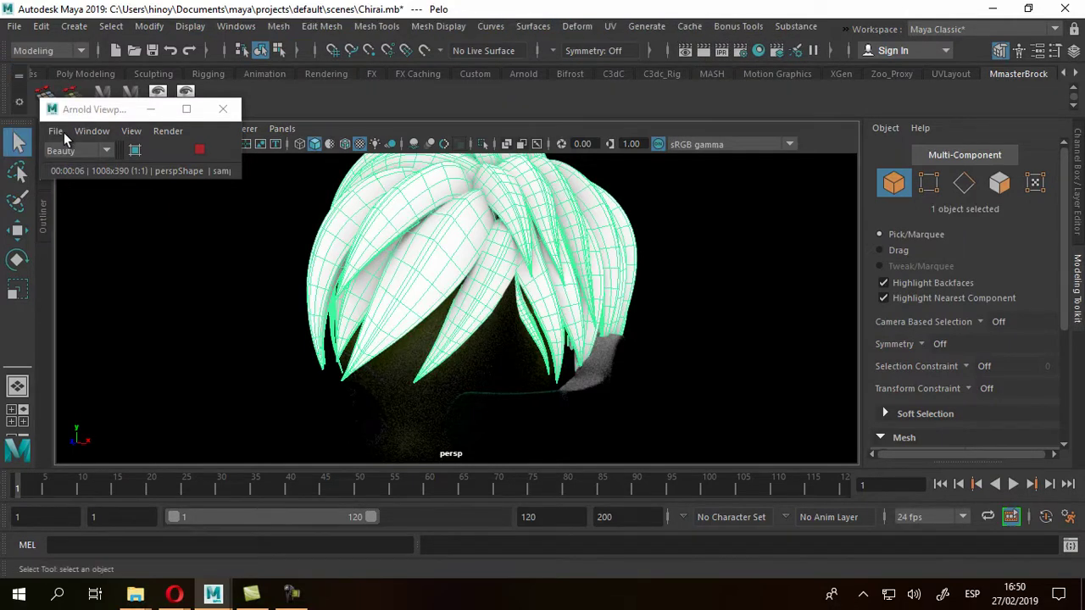
{"action": "key", "text": "alt+u"}
{"action": "key", "text": "Escape"}
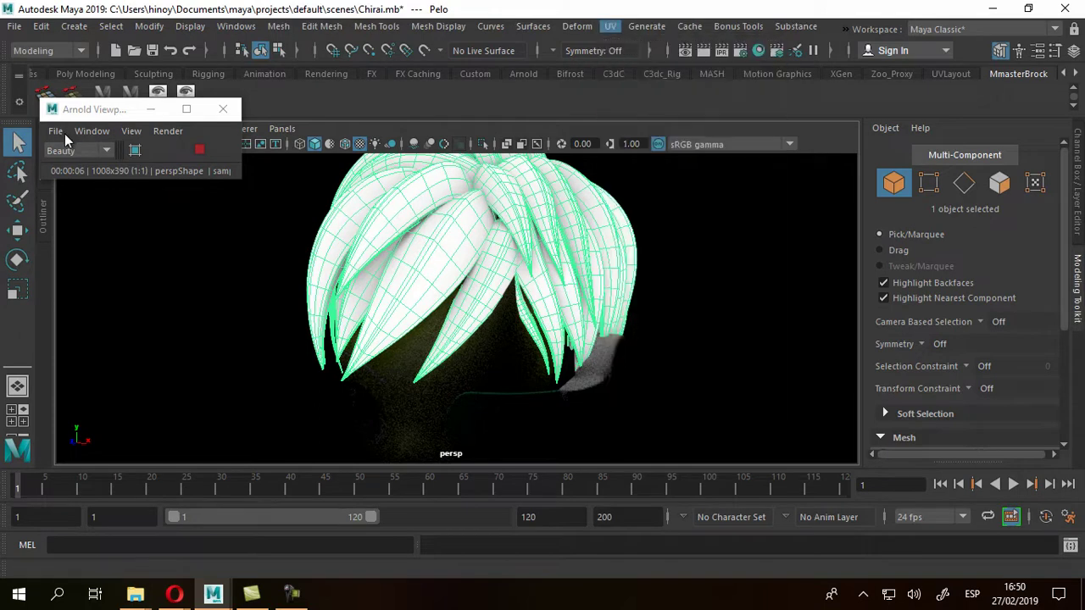
{"action": "key", "text": "Escape"}
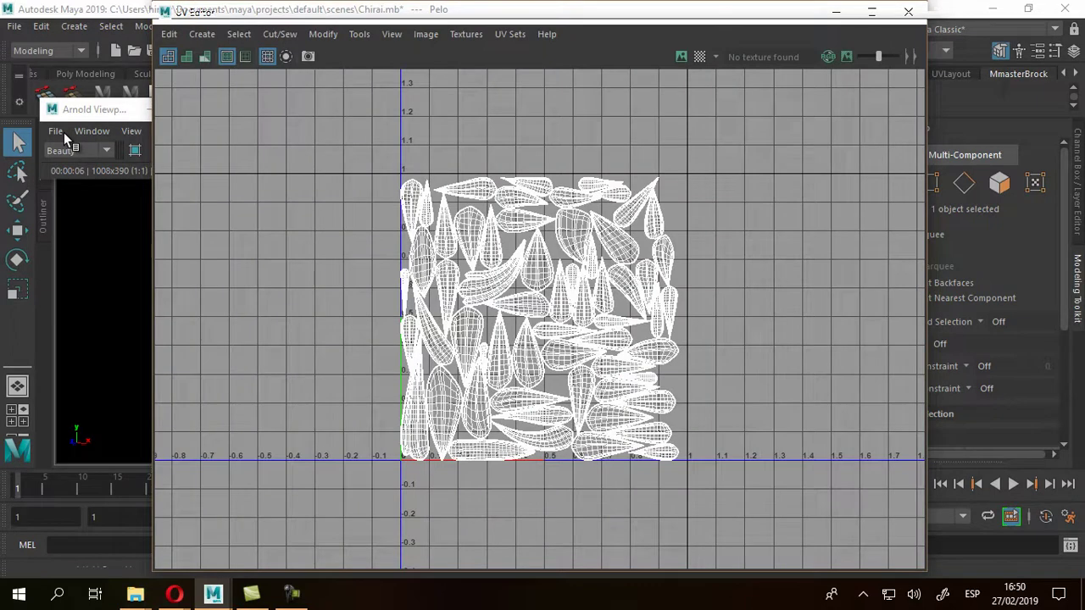
{"action": "key", "text": "f"}
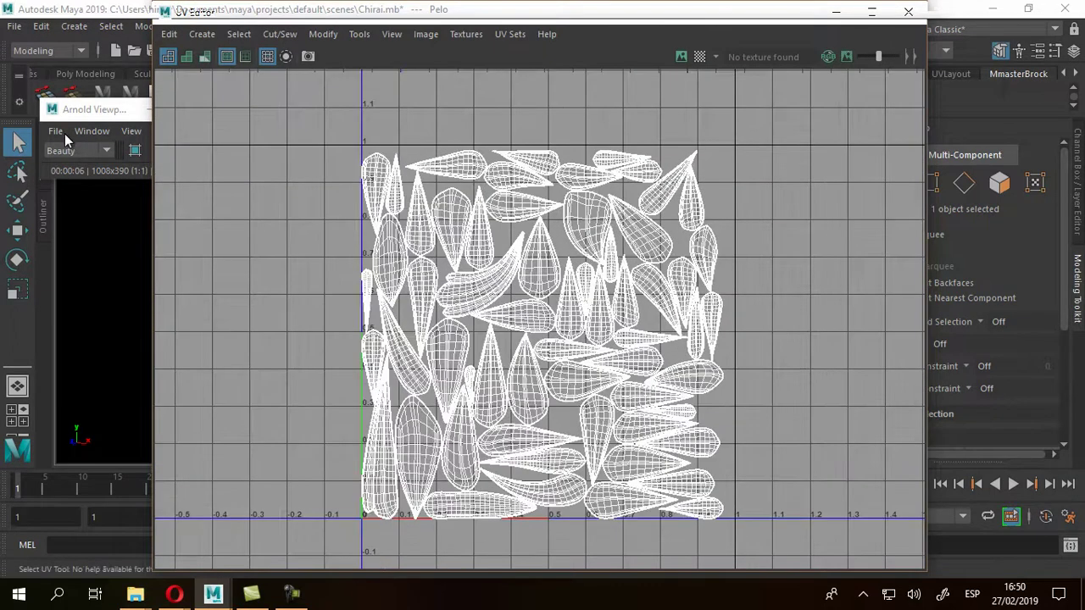
{"action": "key", "text": "super+Right"}
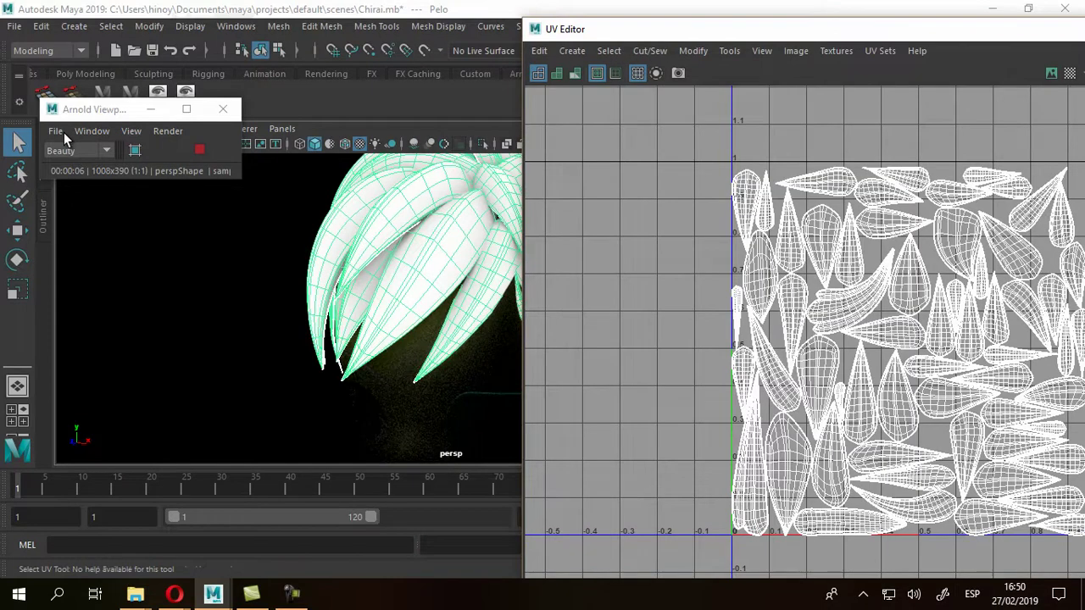
{"action": "key", "text": "super+Left"}
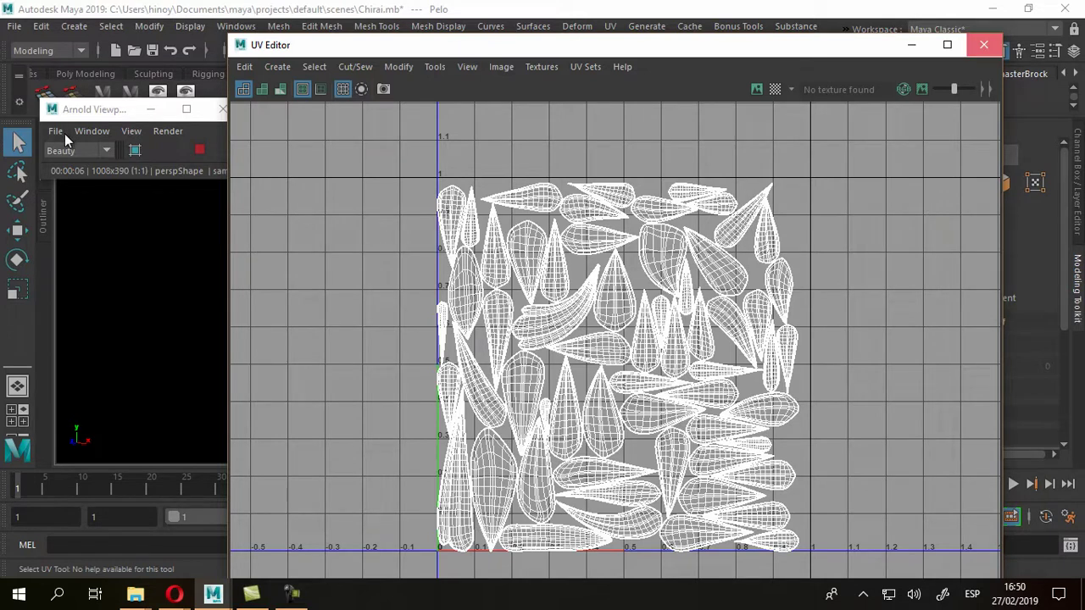
{"action": "left_click", "coordinate": [983, 44]}
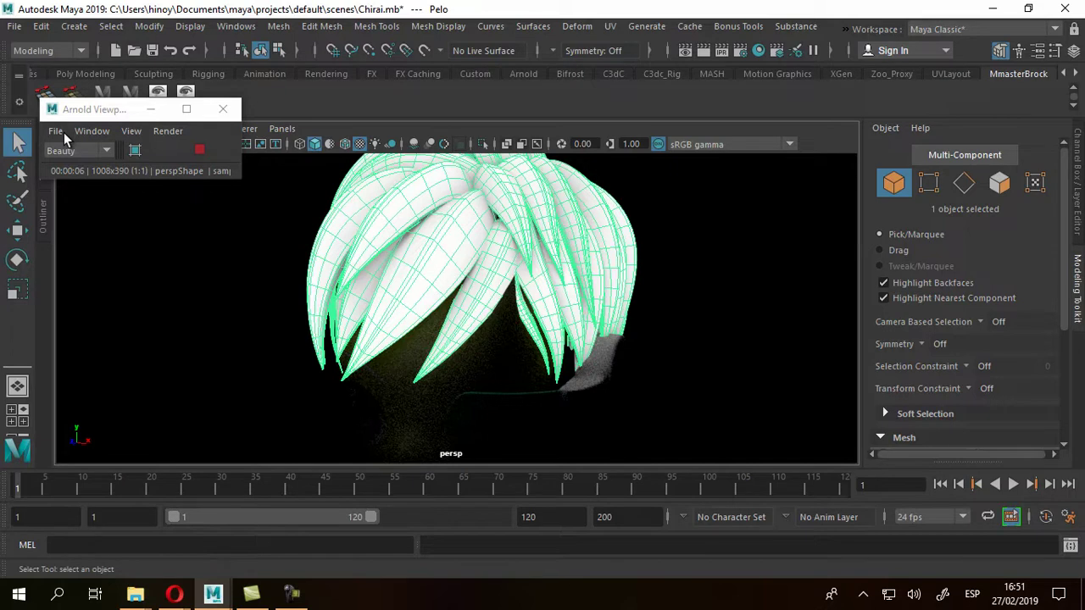
Open the Render To Texture settings from the Rendering menu set
{"action": "left_click", "coordinate": [49, 51]}
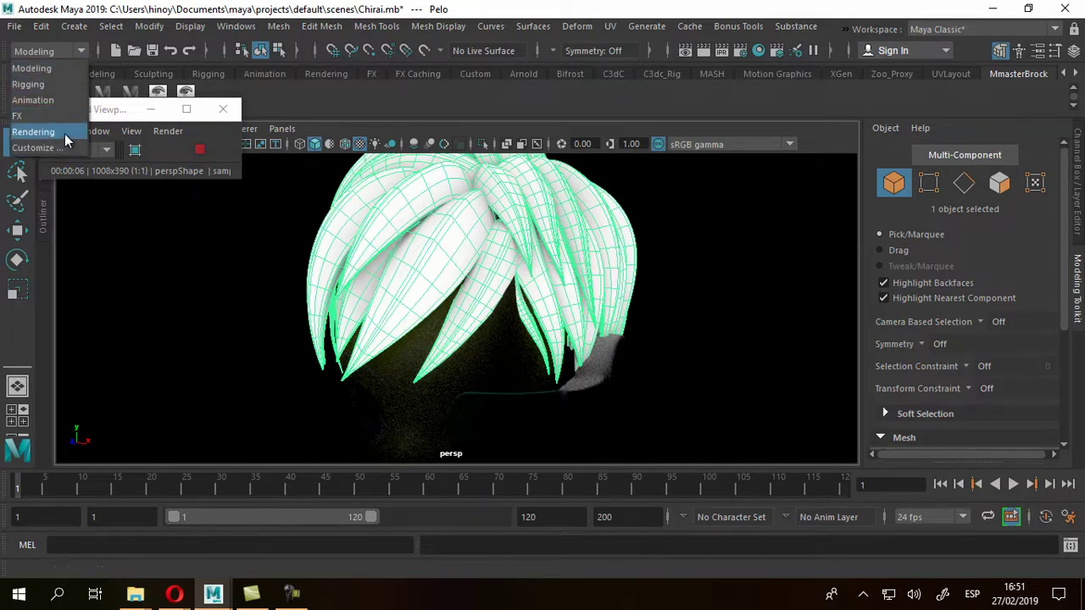
{"action": "left_click", "coordinate": [33, 131]}
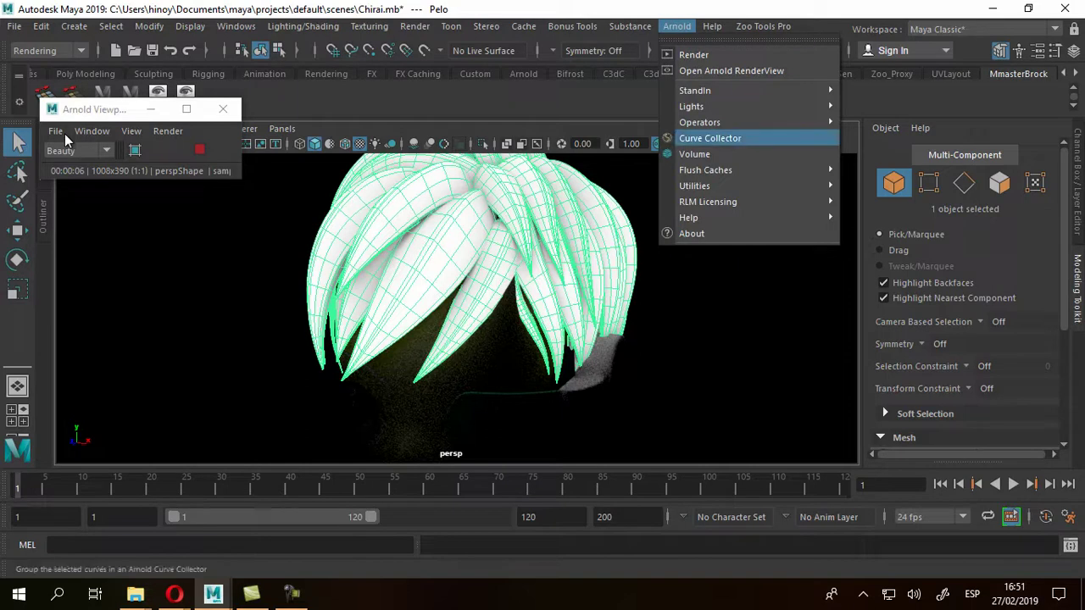
{"action": "mouse_move", "coordinate": [694, 185]}
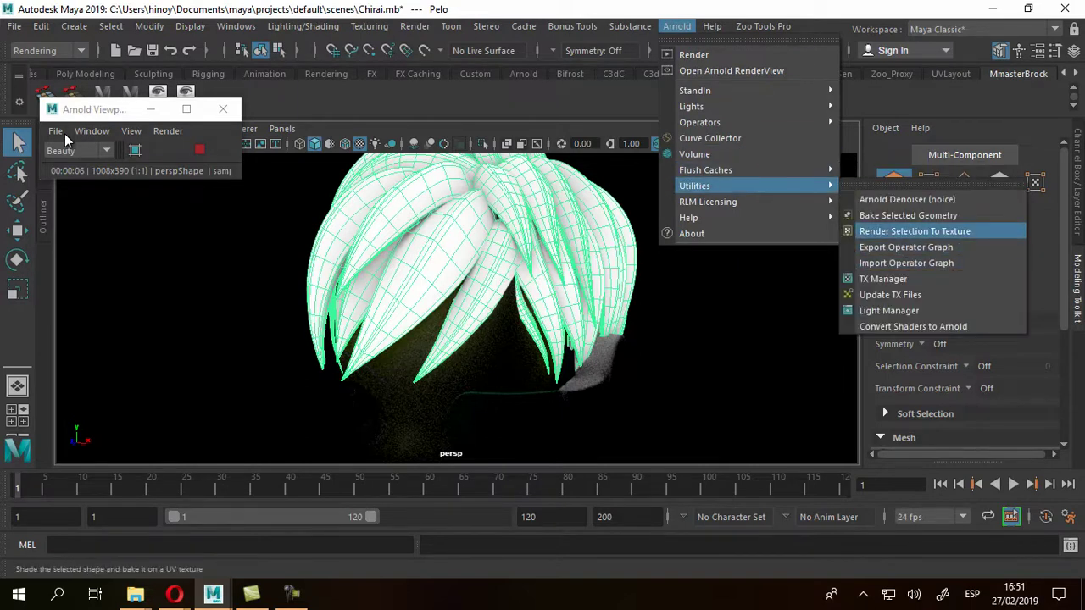
{"action": "left_click", "coordinate": [915, 231]}
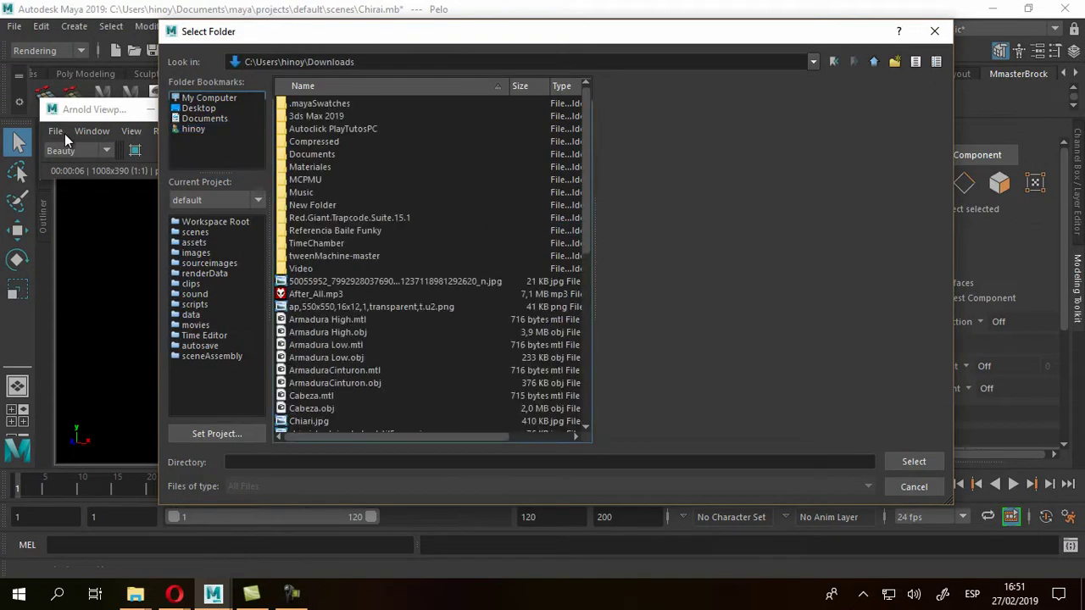
Create a Render Bakes folder in Downloads and set it as the output folder
{"action": "type", "text": "Render Bakes"}
{"action": "key", "text": "Return"}
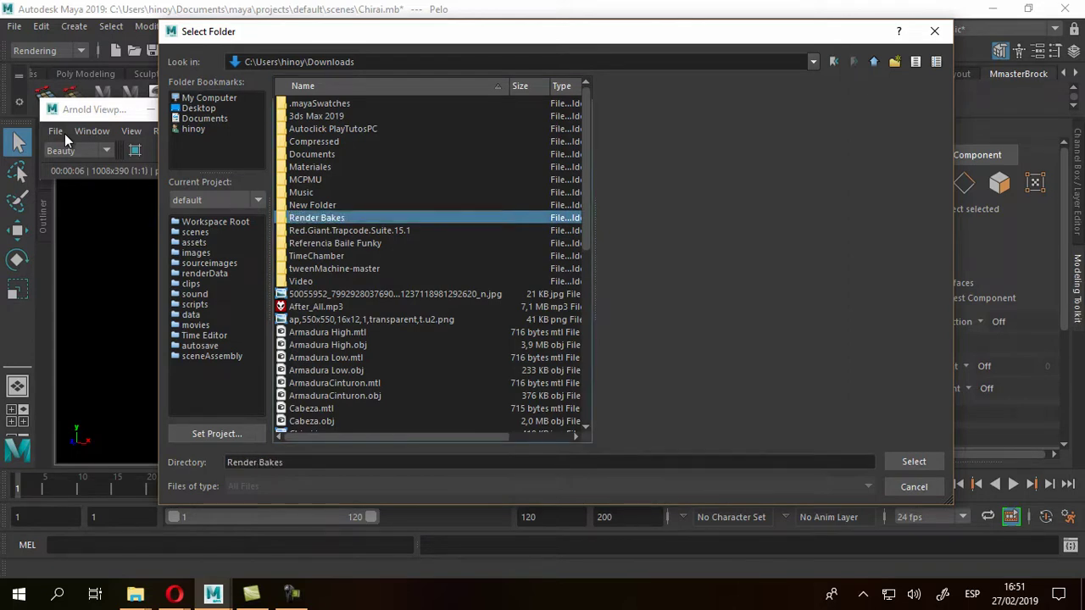
{"action": "key", "text": "Return"}
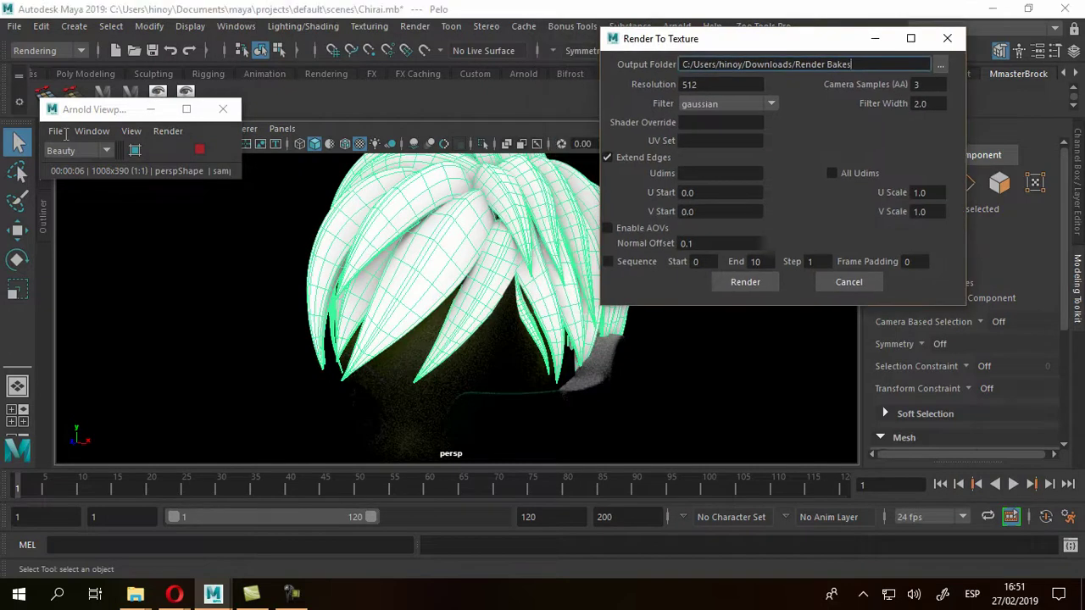
Set the bake Resolution to 2048, keeping Camera Samples 3 and the gaussian filter
{"action": "key", "text": "Tab"}
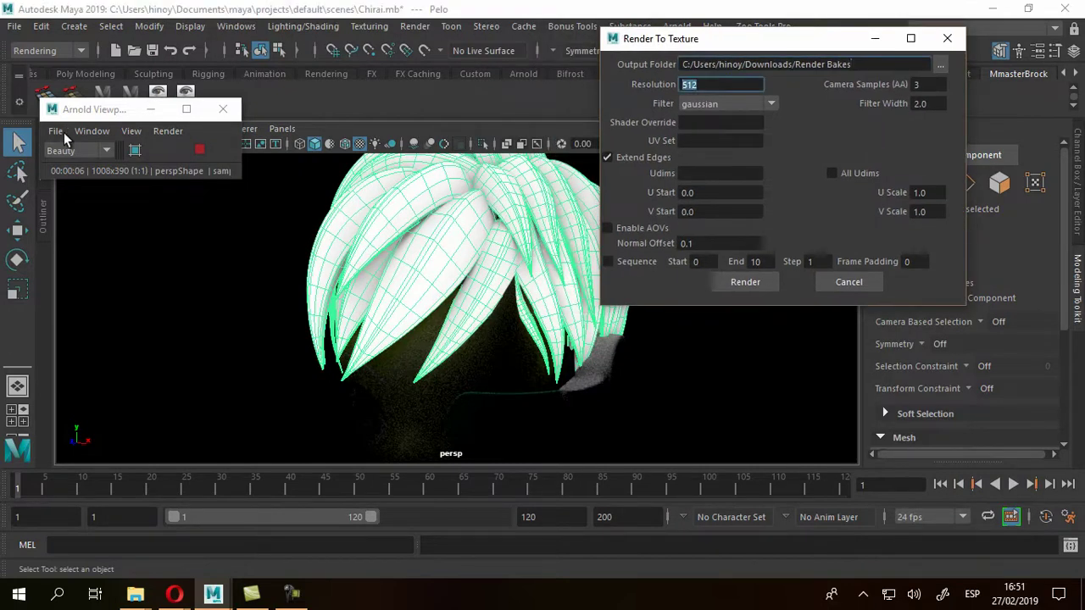
{"action": "type", "text": "2048"}
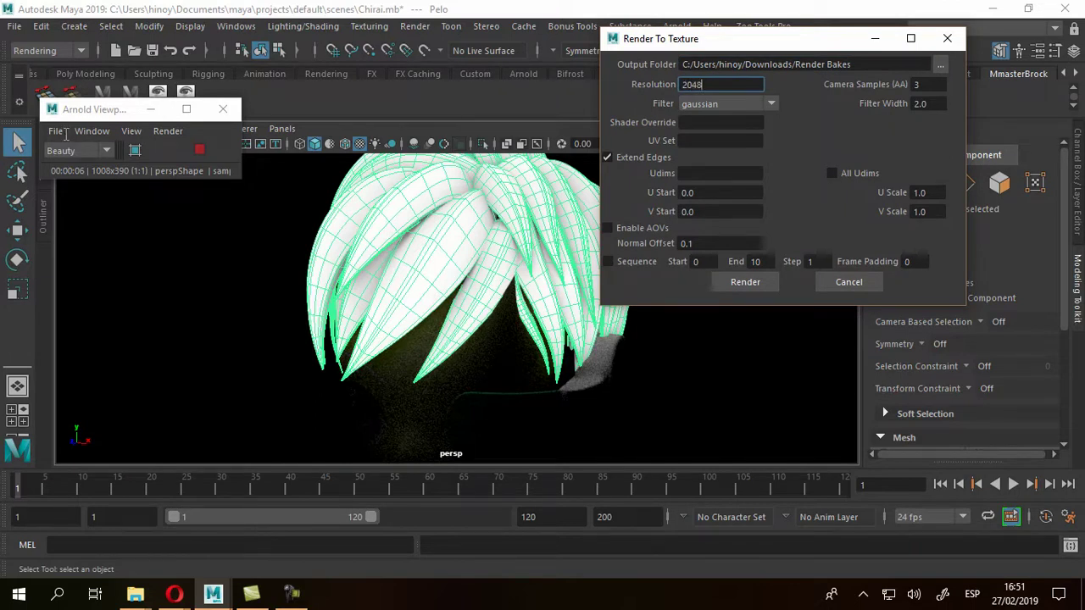
{"action": "left_click_drag", "start_coordinate": [661, 38], "coordinate": [582, 23]}
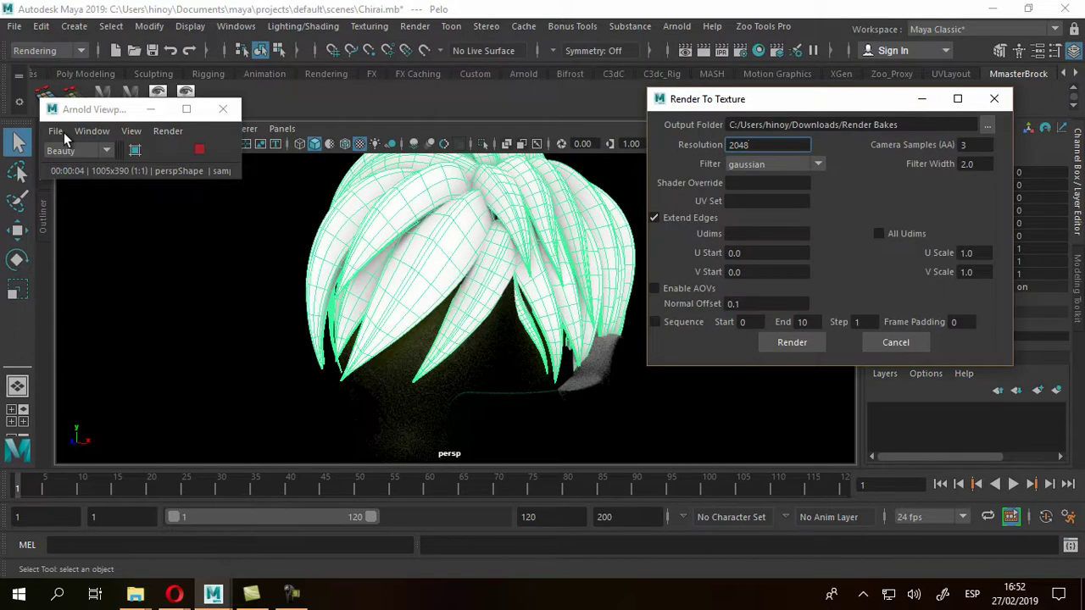
{"action": "key", "text": "Tab"}
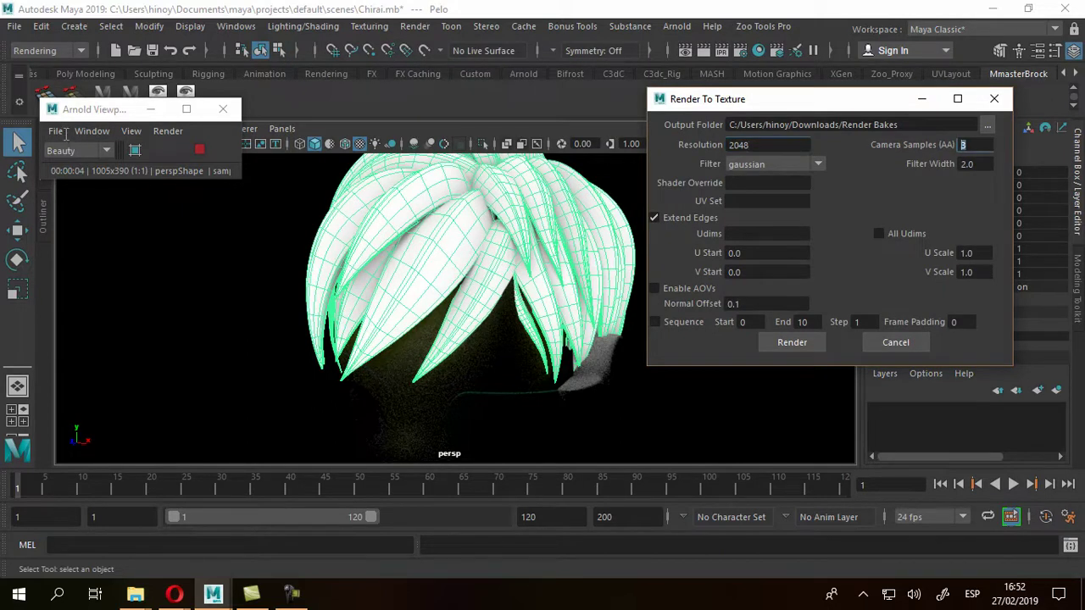
{"action": "left_click_drag", "start_coordinate": [882, 99], "coordinate": [833, 31]}
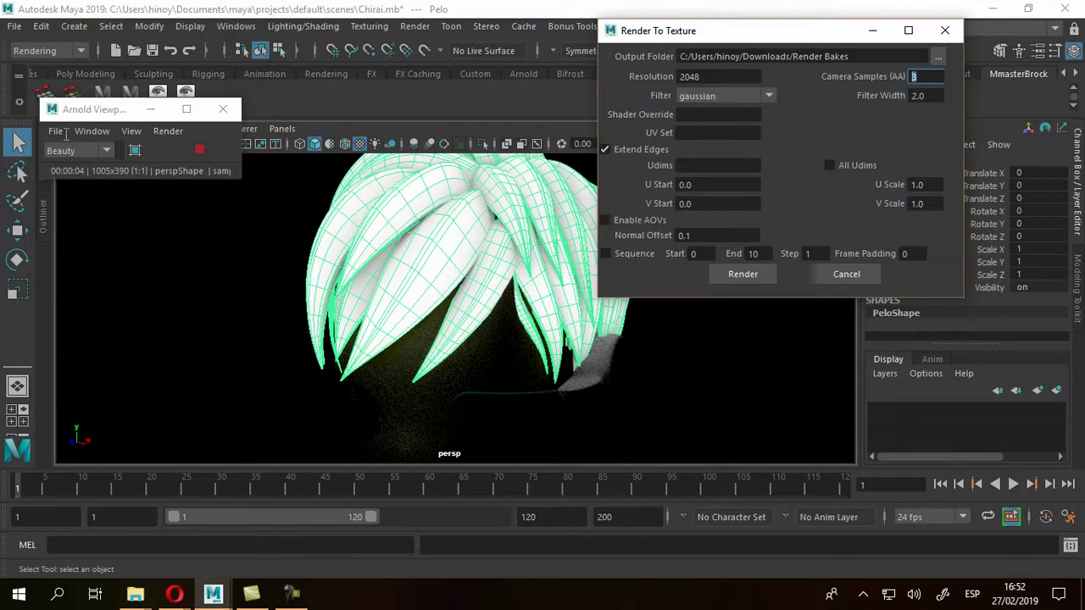
{"action": "key", "text": "Tab"}
{"action": "key", "text": "alt+Down"}
{"action": "type", "text": "box"}
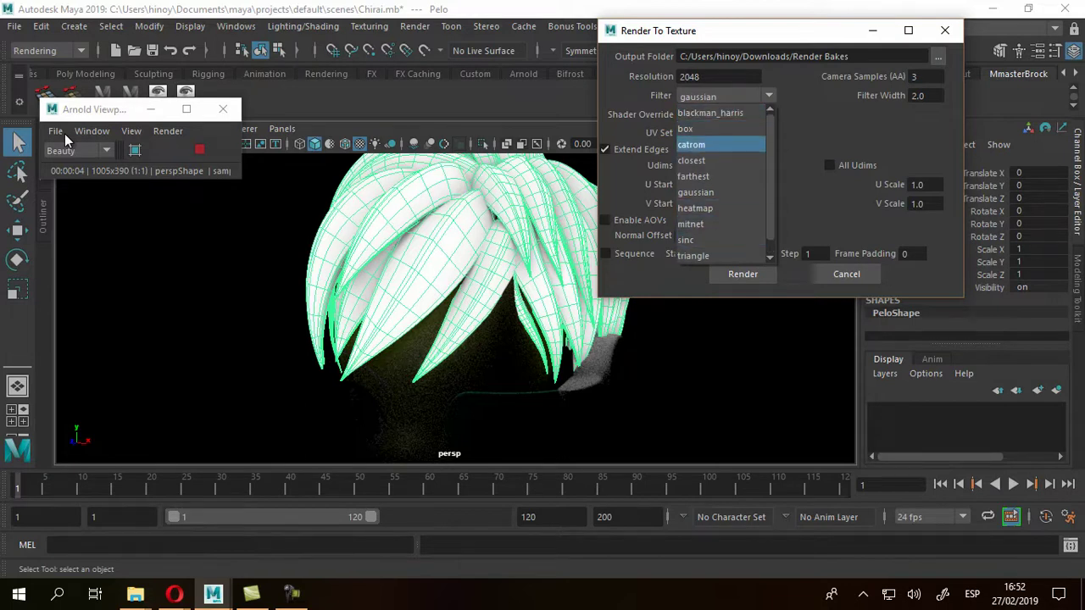
{"action": "key", "text": "Escape"}
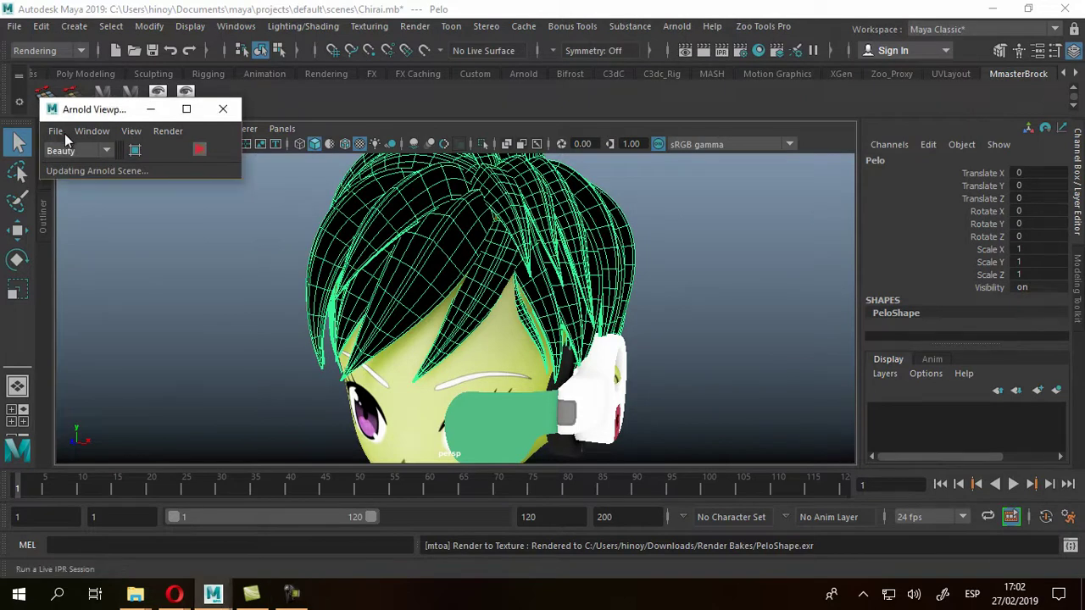
Close the Arnold viewer and assign the white Mat_Pelo material to the hair
{"action": "left_click", "coordinate": [223, 109]}
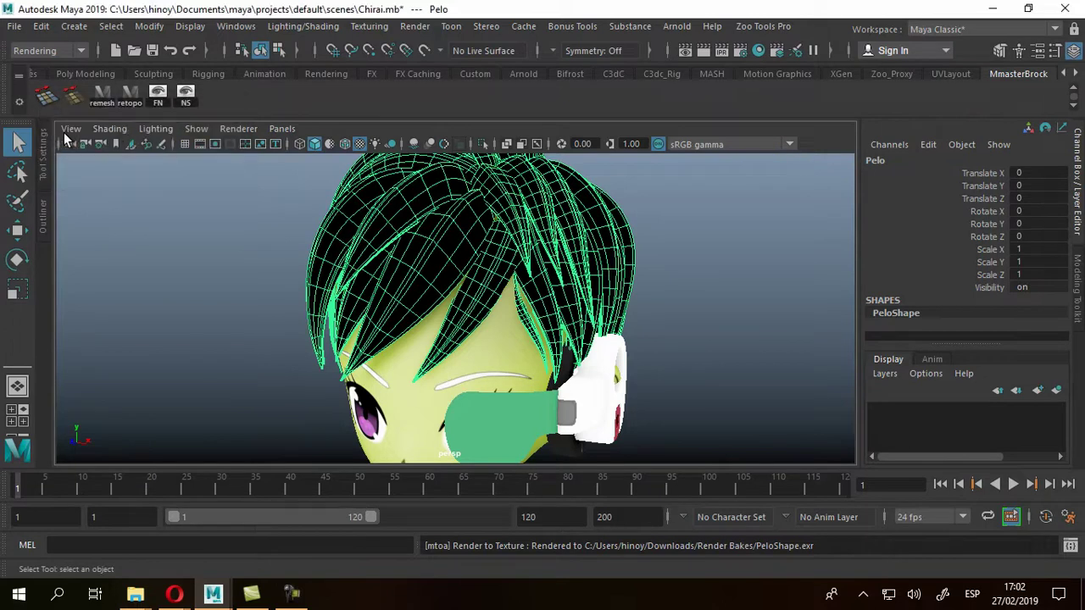
{"action": "left_click_drag", "start_coordinate": [68, 138], "coordinate": [68, 138], "text": "alt"}
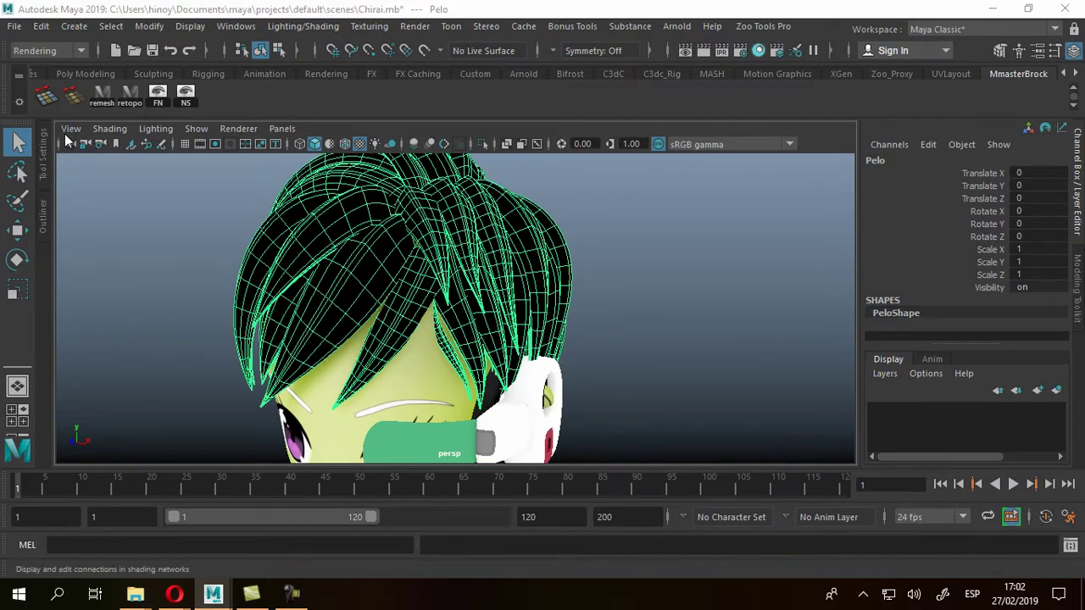
{"action": "left_click_drag", "start_coordinate": [68, 142], "coordinate": [68, 142], "text": "alt"}
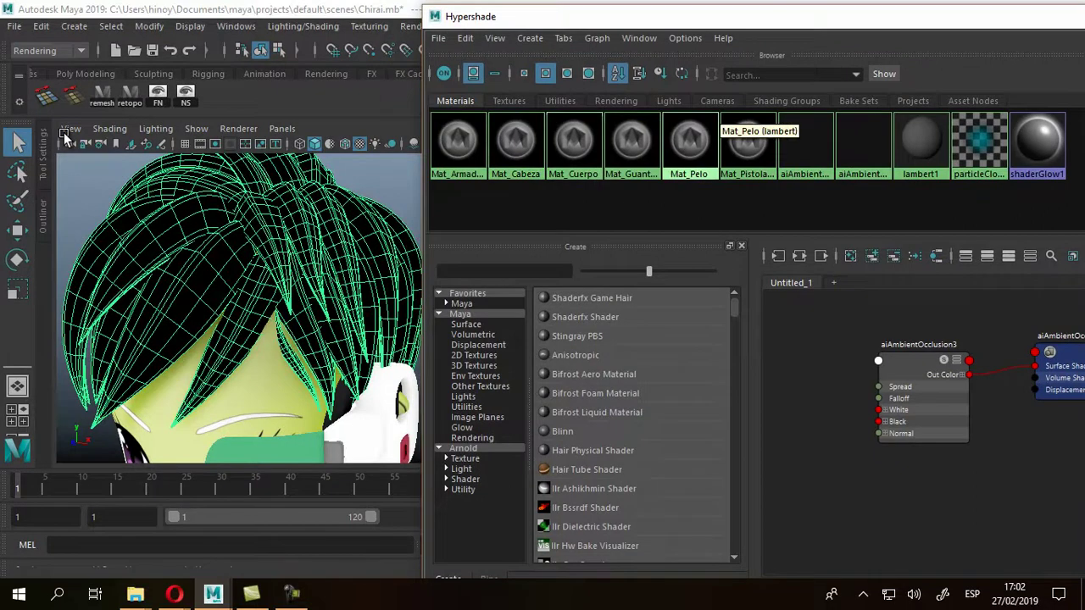
{"action": "right_click_drag", "start_coordinate": [689, 140], "coordinate": [665, 104]}
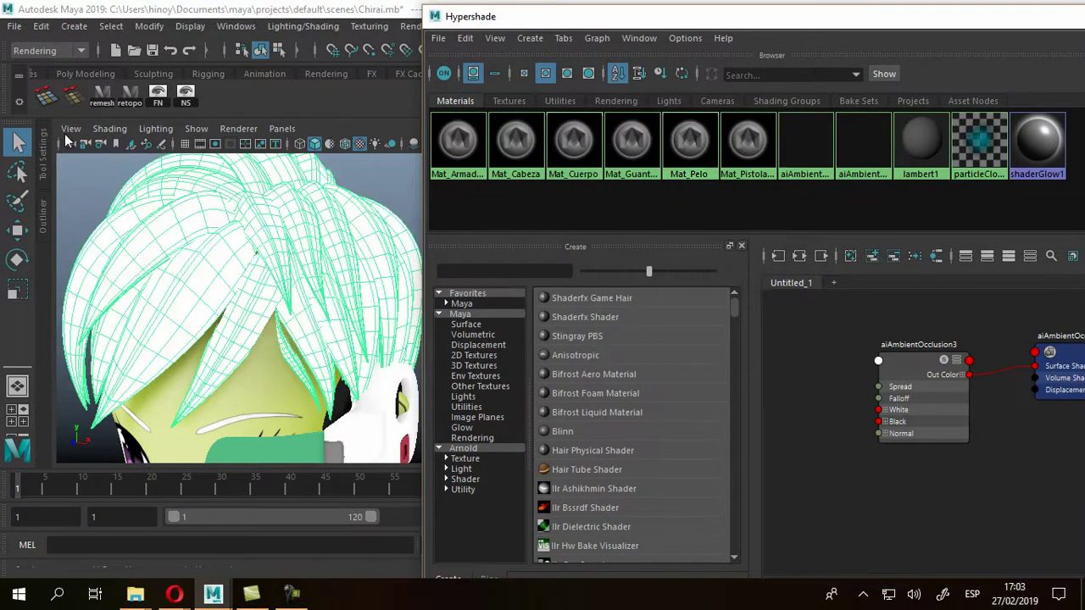
Close Hypershade and switch the viewport to flat lighting, viewing the whole character from the front
{"action": "key", "text": "alt+F4"}
{"action": "key", "text": "f"}
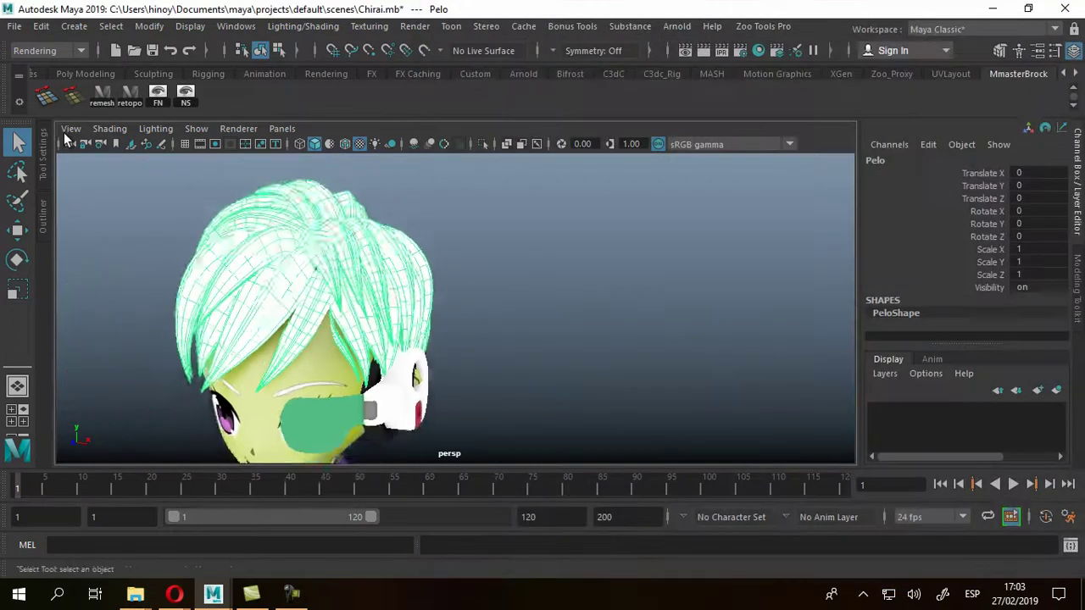
{"action": "left_click", "coordinate": [155, 128]}
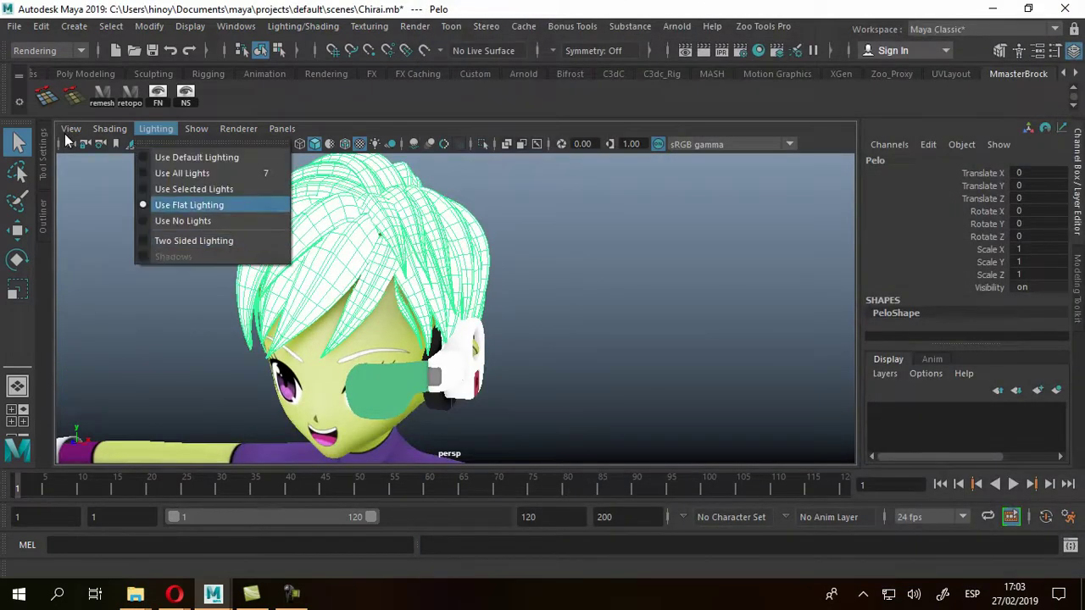
{"action": "key", "text": "7"}
{"action": "left_click_drag", "start_coordinate": [67, 140], "coordinate": [65, 134], "text": "alt"}
{"action": "right_click_drag", "start_coordinate": [65, 134], "coordinate": [68, 140], "text": "alt"}
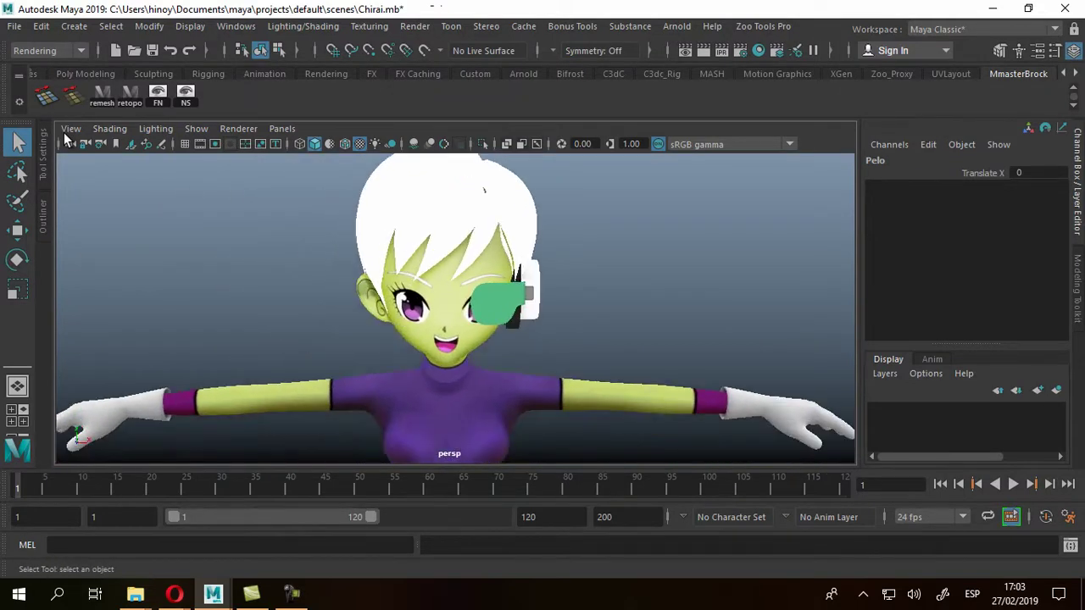
{"action": "left_click", "coordinate": [135, 593]}
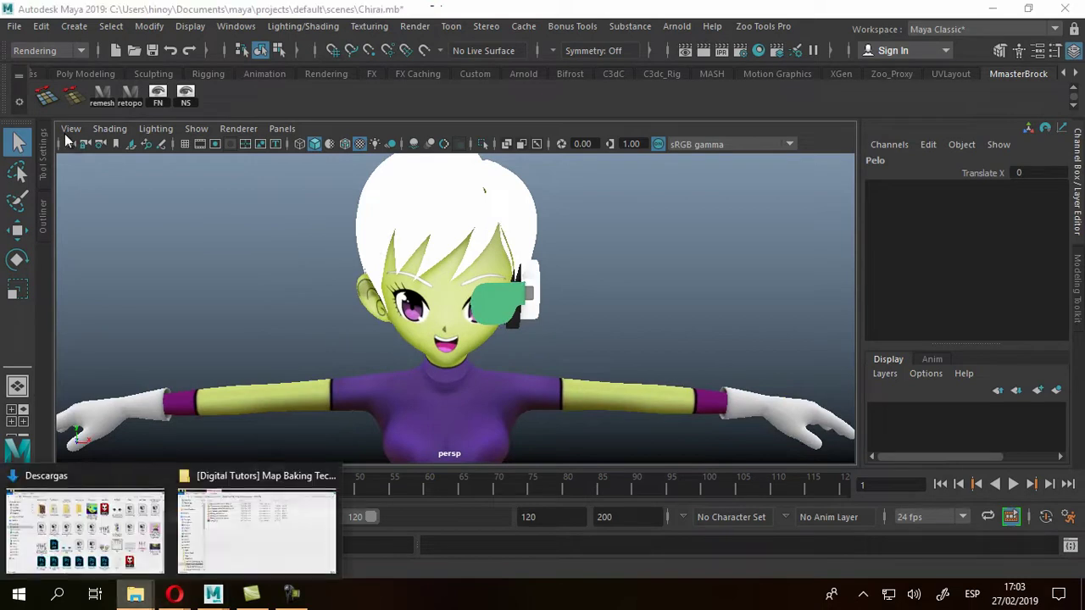
Open PeloShape.exr from the Render Bakes folder in Downloads with Photoshop
{"action": "left_click", "coordinate": [85, 526]}
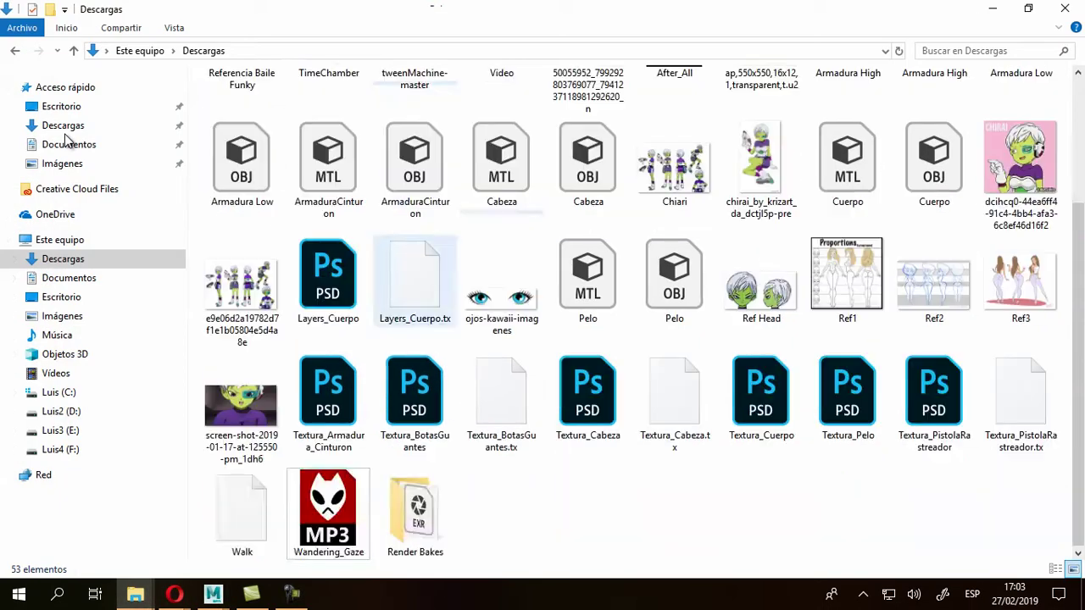
{"action": "key", "text": "Return"}
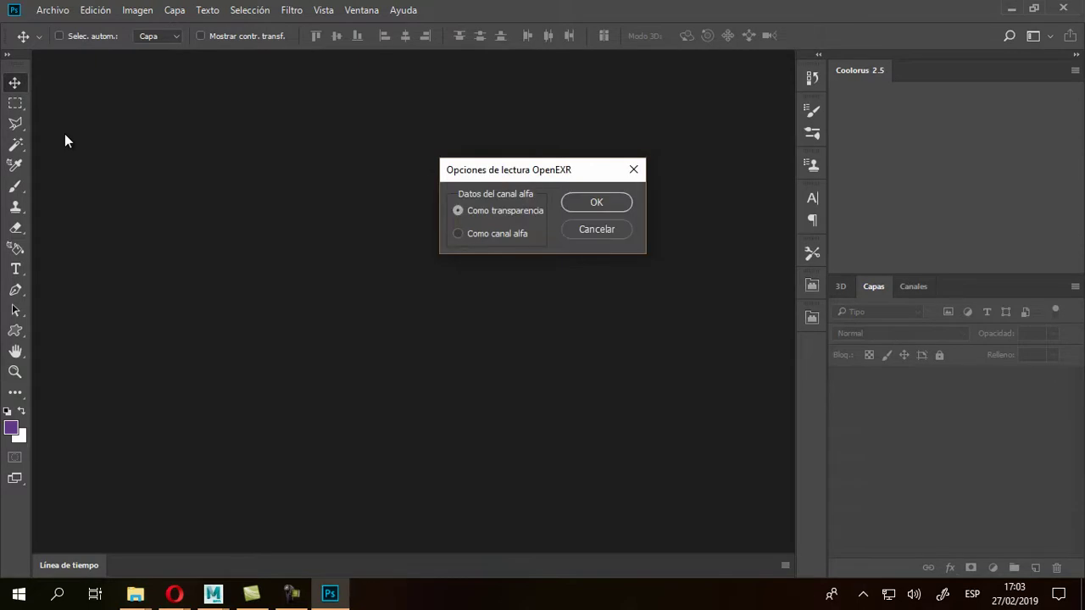
Open PeloShape.exr with alpha as transparency and the working RGB profile, then zoom over the baked AO
{"action": "key", "text": "Return"}
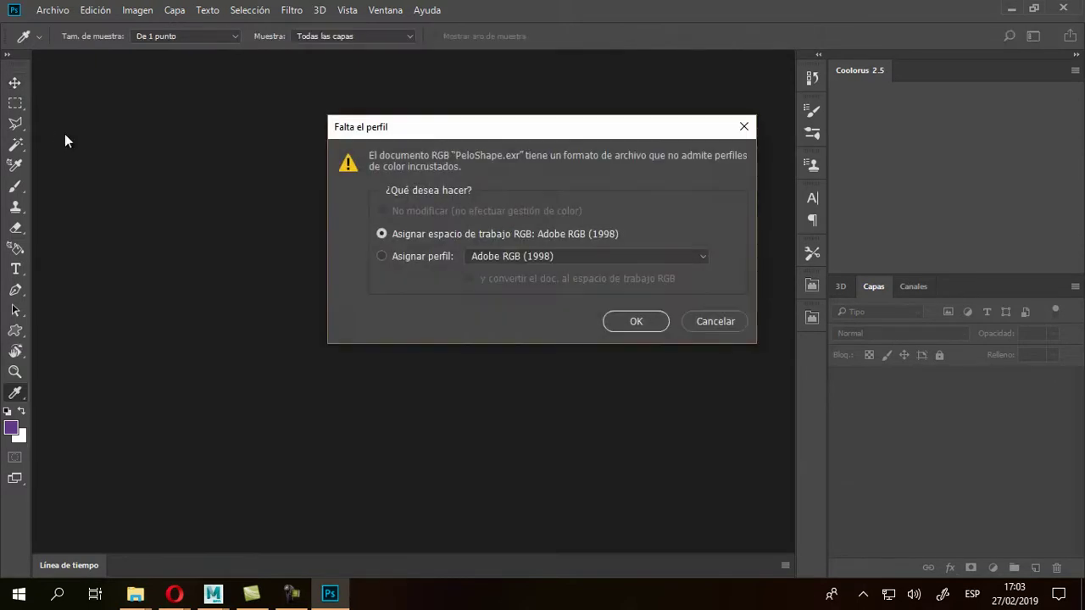
{"action": "key", "text": "Return"}
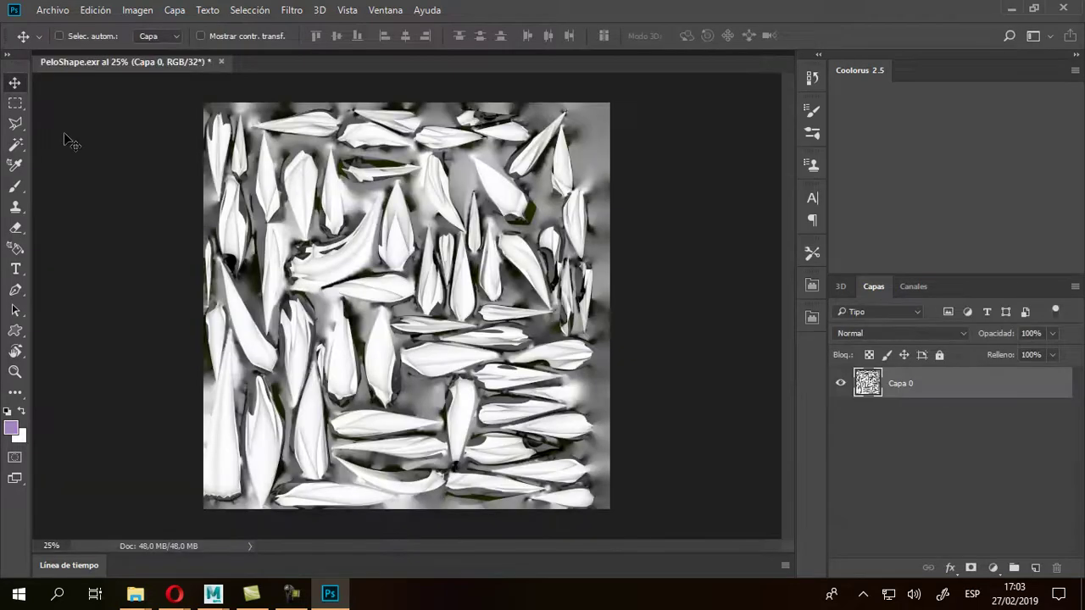
{"action": "scroll", "coordinate": [68, 140], "scroll_direction": "up", "scroll_amount": 2, "text": "alt"}
{"action": "scroll", "coordinate": [68, 140], "scroll_direction": "up", "scroll_amount": 2, "text": "alt"}
{"action": "scroll", "coordinate": [68, 140], "scroll_direction": "up", "scroll_amount": 2, "text": "alt"}
{"action": "scroll", "coordinate": [68, 143], "scroll_direction": "up", "scroll_amount": 2, "text": "alt"}
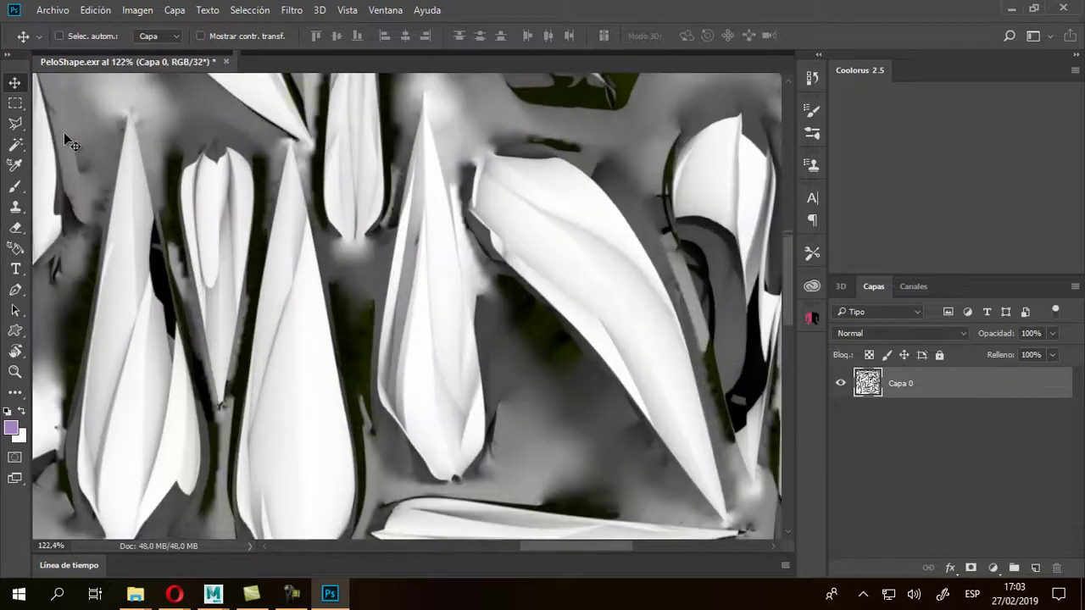
{"action": "scroll", "coordinate": [65, 135], "scroll_direction": "up", "scroll_amount": 2}
{"action": "scroll", "coordinate": [65, 134], "scroll_direction": "up", "scroll_amount": 2}
{"action": "scroll", "coordinate": [63, 133], "scroll_direction": "up", "scroll_amount": 2}
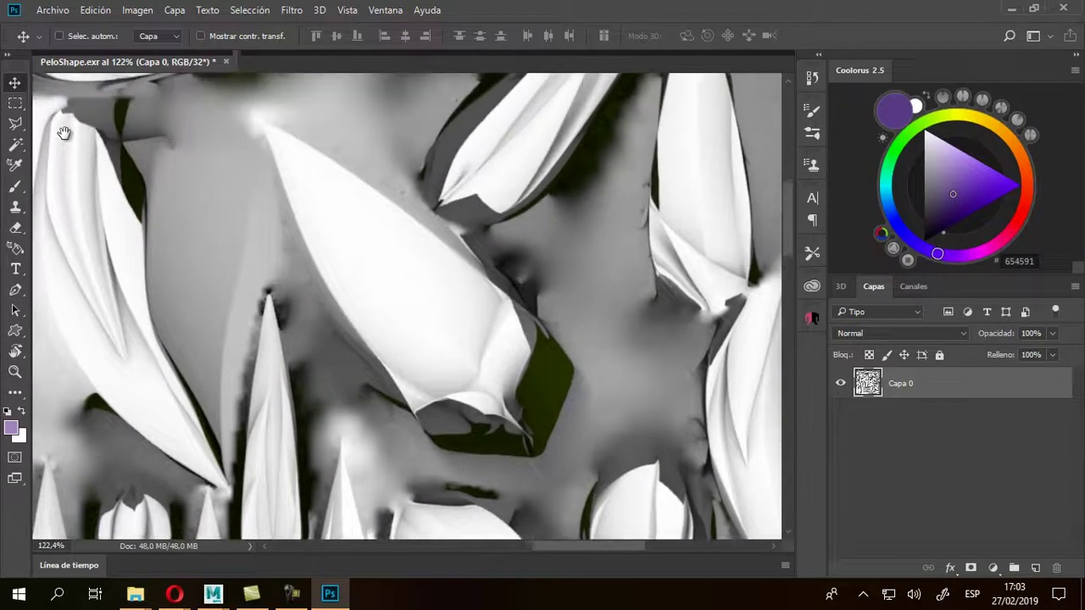
{"action": "scroll", "coordinate": [63, 136], "scroll_direction": "up", "scroll_amount": 2}
{"action": "scroll", "coordinate": [63, 138], "scroll_direction": "up", "scroll_amount": 2}
{"action": "scroll", "coordinate": [65, 138], "scroll_direction": "down", "scroll_amount": 2, "text": "alt"}
{"action": "scroll", "coordinate": [66, 140], "scroll_direction": "down", "scroll_amount": 2, "text": "alt"}
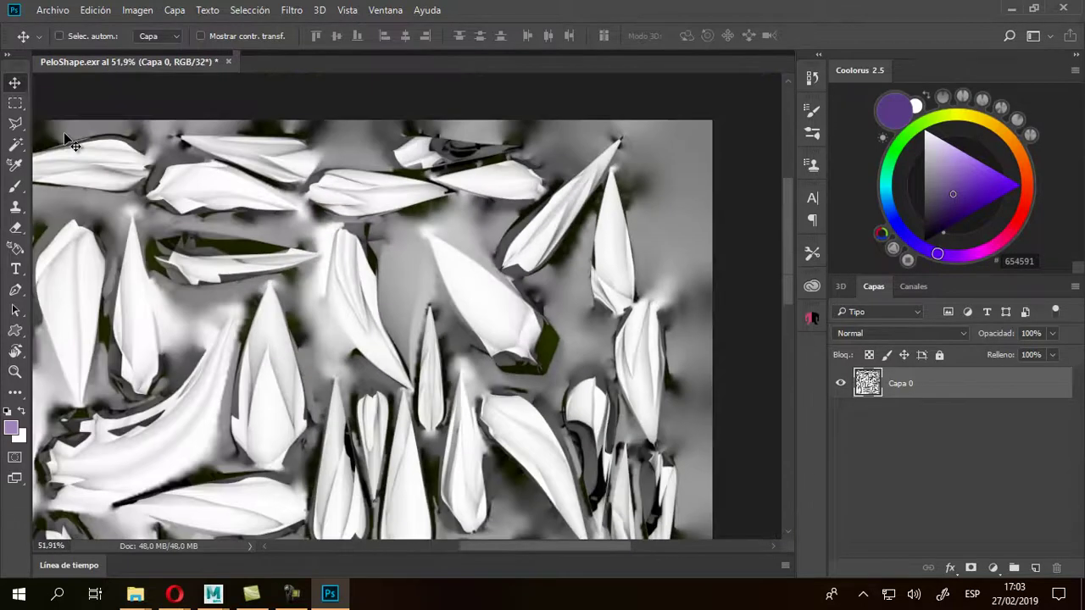
{"action": "scroll", "coordinate": [70, 142], "scroll_direction": "down", "scroll_amount": 2, "text": "alt"}
{"action": "scroll", "coordinate": [69, 142], "scroll_direction": "up", "scroll_amount": 1, "text": "alt"}
{"action": "scroll", "coordinate": [69, 142], "scroll_direction": "up", "scroll_amount": 2, "text": "alt"}
{"action": "scroll", "coordinate": [70, 143], "scroll_direction": "up", "scroll_amount": 2, "text": "alt"}
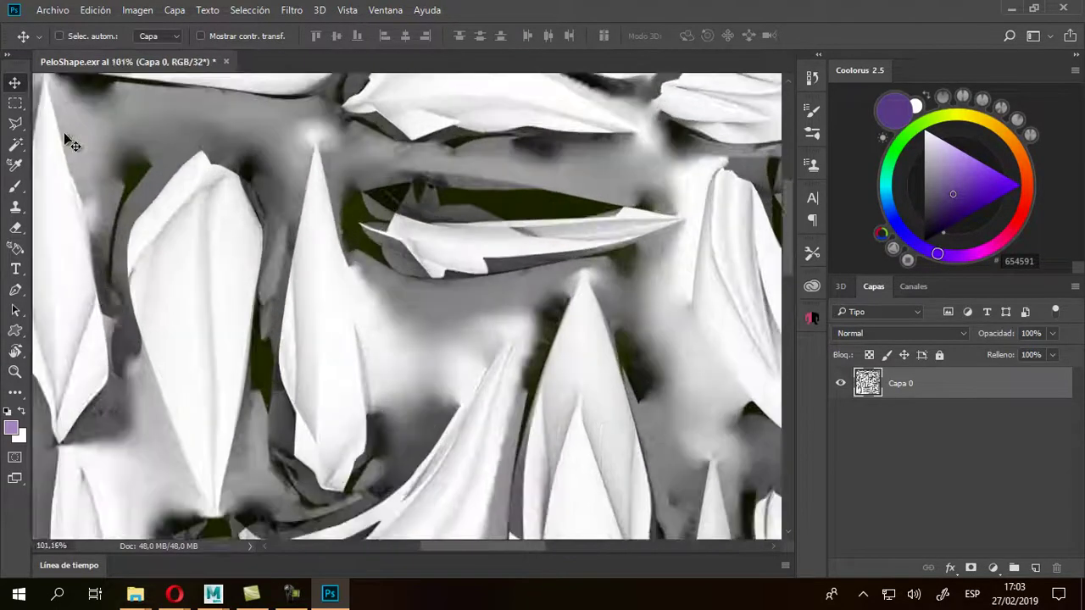
{"action": "scroll", "coordinate": [70, 142], "scroll_direction": "up", "scroll_amount": 2, "text": "alt"}
{"action": "scroll", "coordinate": [66, 138], "scroll_direction": "down", "scroll_amount": 2, "text": "alt"}
{"action": "scroll", "coordinate": [65, 136], "scroll_direction": "down", "scroll_amount": 1, "text": "alt"}
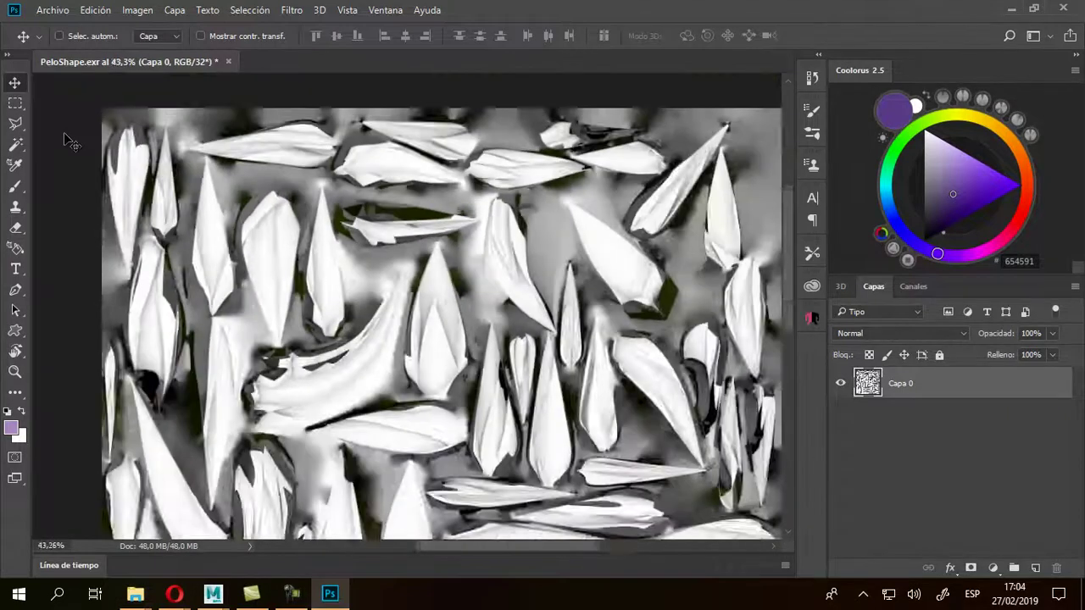
{"action": "scroll", "coordinate": [64, 134], "scroll_direction": "down", "scroll_amount": 1, "text": "alt"}
{"action": "scroll", "coordinate": [64, 133], "scroll_direction": "down", "scroll_amount": 2, "text": "alt"}
Browse Photoshop's recently opened files list for the hair texture
{"action": "key", "text": "alt+a"}
{"action": "key", "text": "Down"}
{"action": "key", "text": "Down"}
{"action": "key", "text": "Down"}
{"action": "key", "text": "Right"}
{"action": "key", "text": "Down"}
{"action": "key", "text": "Down"}
Open Textura_Pelo.psd and paste the baked PeloShape AO into it as new layer Capa 1
{"action": "key", "text": "Down"}
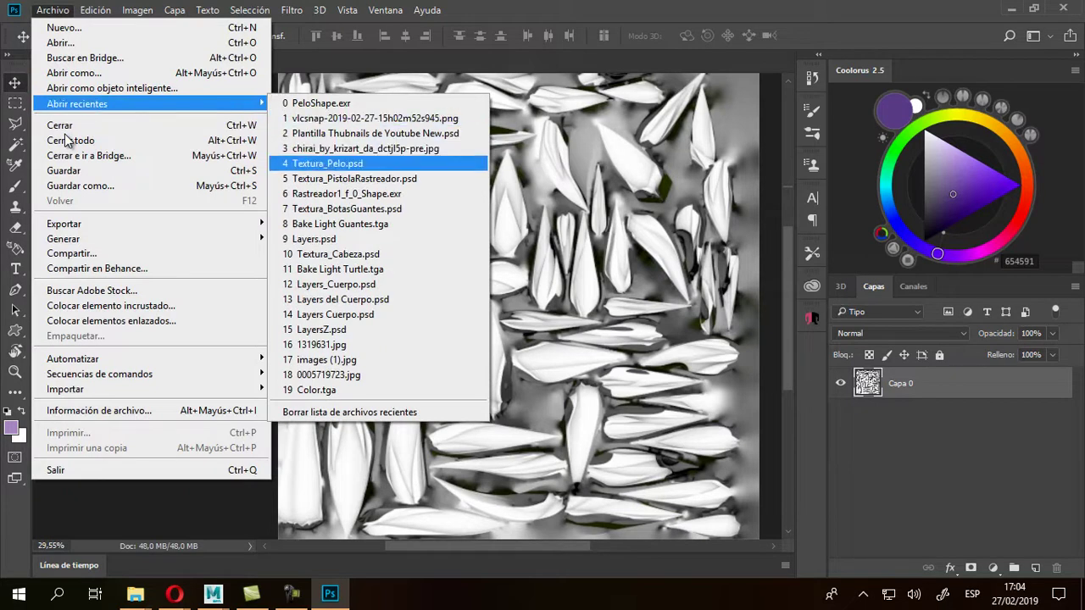
{"action": "key", "text": "Down"}
{"action": "key", "text": "Down"}
{"action": "key", "text": "Escape"}
{"action": "key", "text": "Escape"}
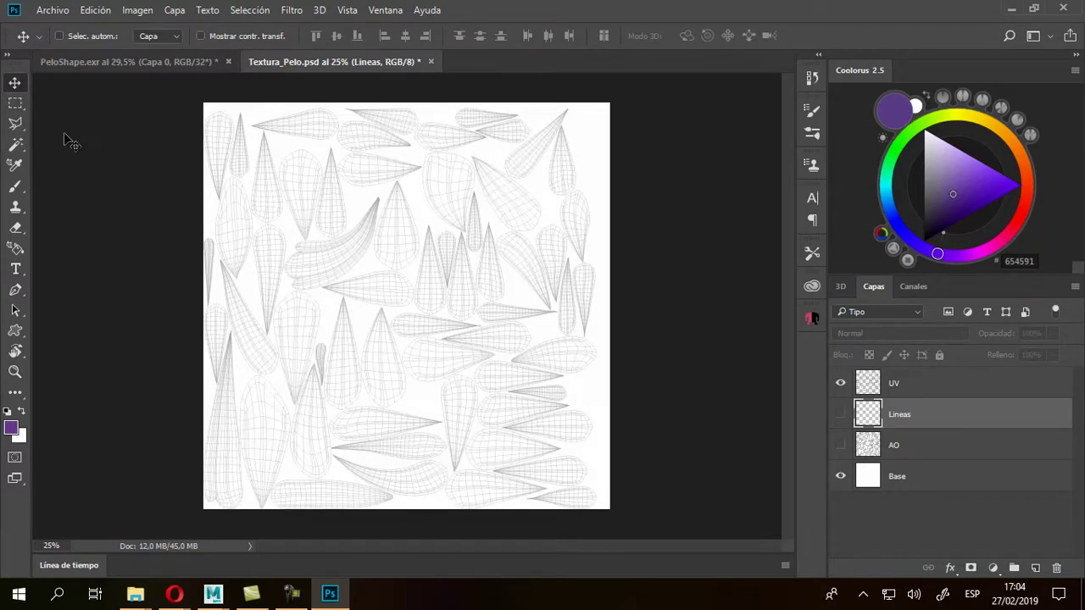
{"action": "key", "text": "ctrl+Tab"}
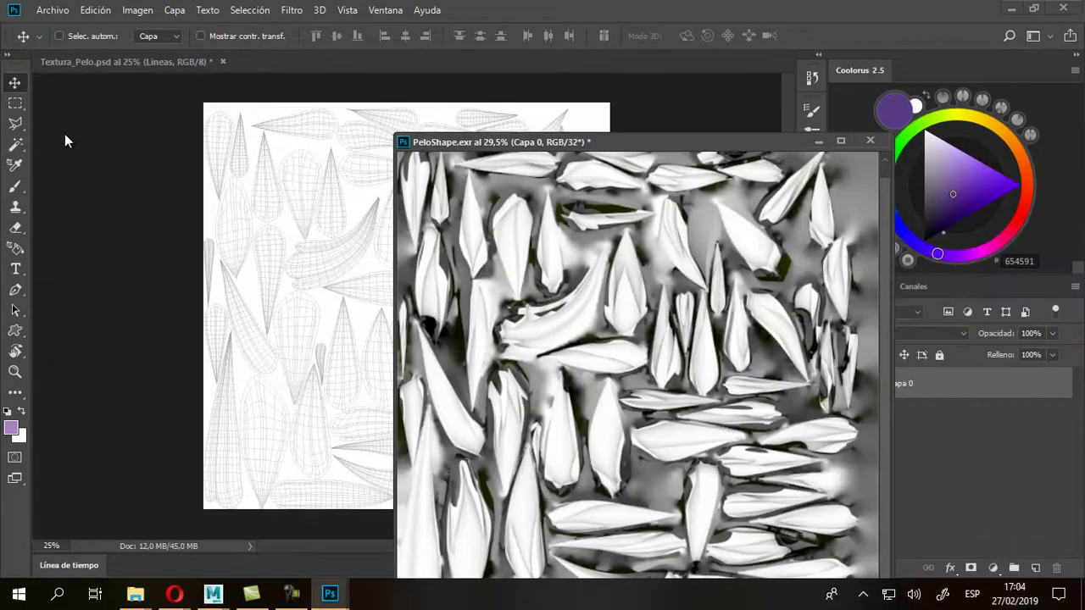
{"action": "key", "text": "ctrl+Tab"}
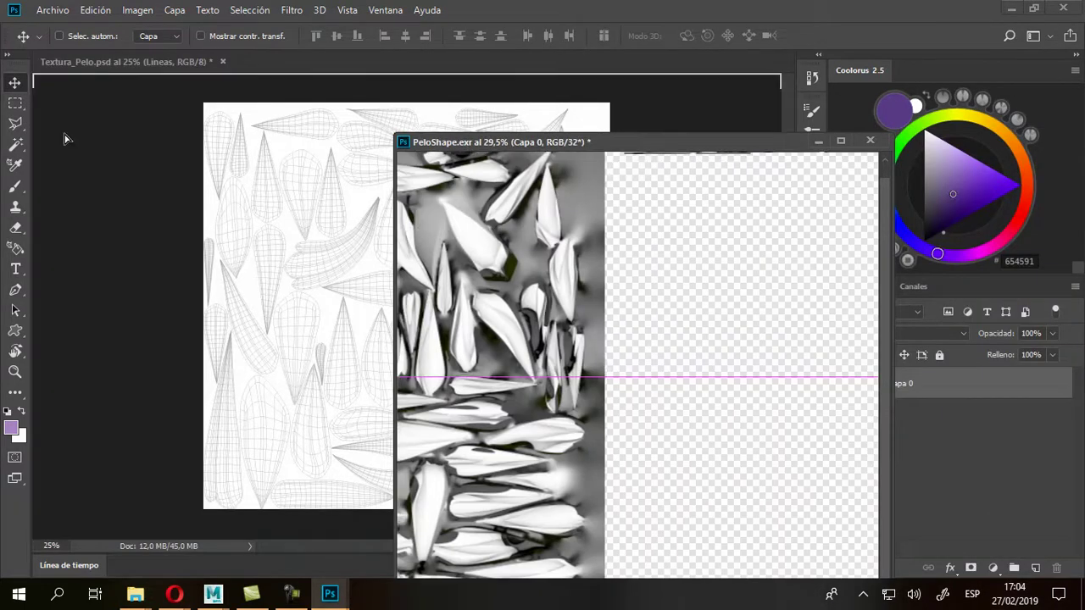
{"action": "key", "text": "ctrl+v"}
{"action": "key", "text": "Return"}
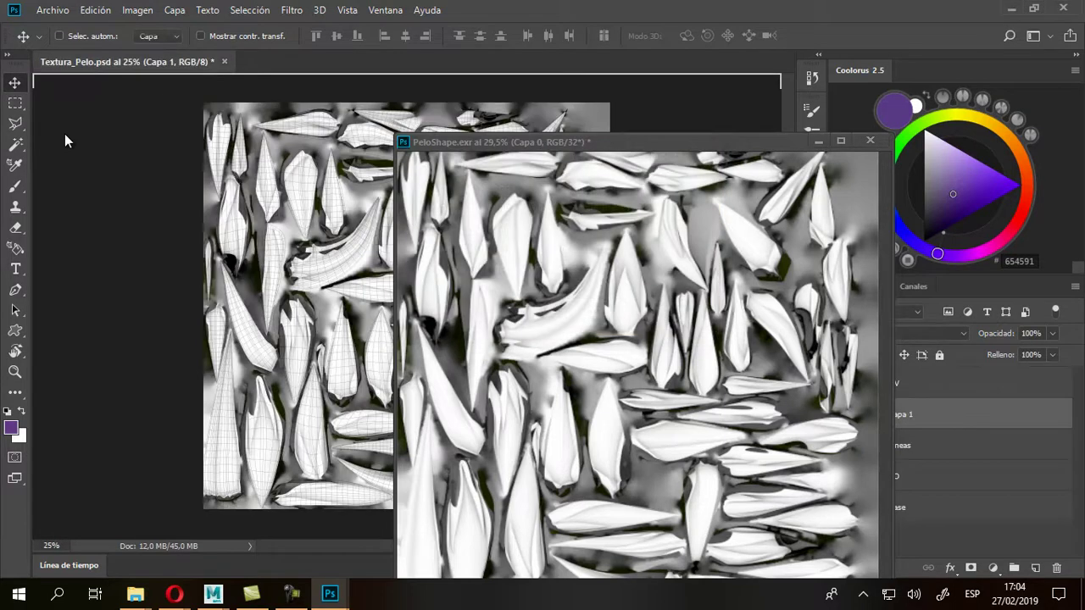
Zoom over the pasted AO, then restore the Photoshop window to reveal the Render Bakes folder
{"action": "scroll", "coordinate": [71, 144], "scroll_direction": "up", "scroll_amount": 2, "text": "alt"}
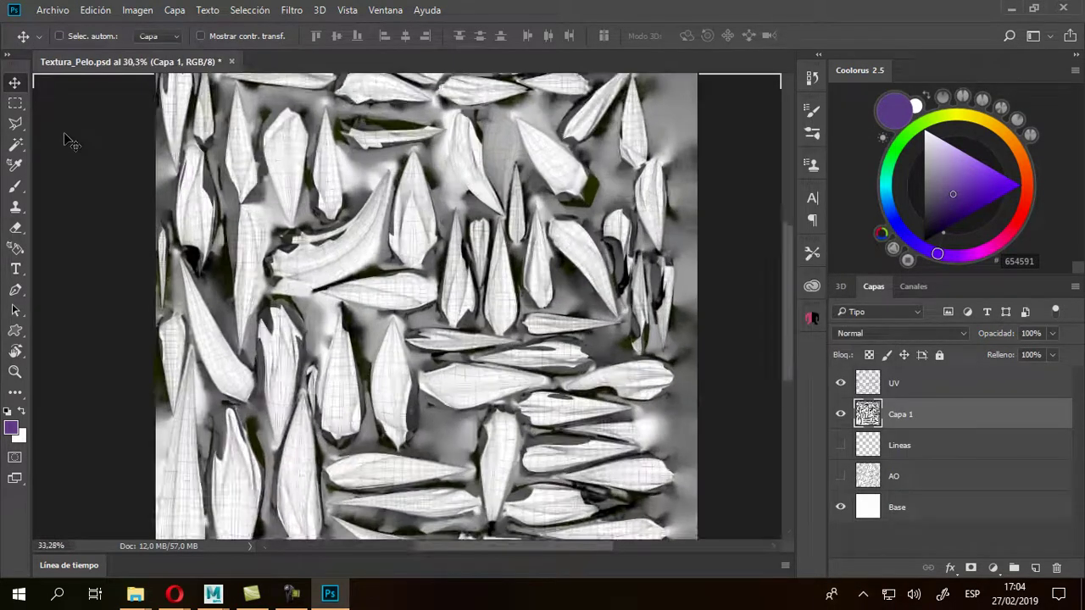
{"action": "scroll", "coordinate": [66, 138], "scroll_direction": "up", "scroll_amount": 2, "text": "alt"}
{"action": "scroll", "coordinate": [65, 136], "scroll_direction": "up", "scroll_amount": 1, "text": "alt"}
{"action": "scroll", "coordinate": [64, 134], "scroll_direction": "up", "scroll_amount": 2, "text": "alt"}
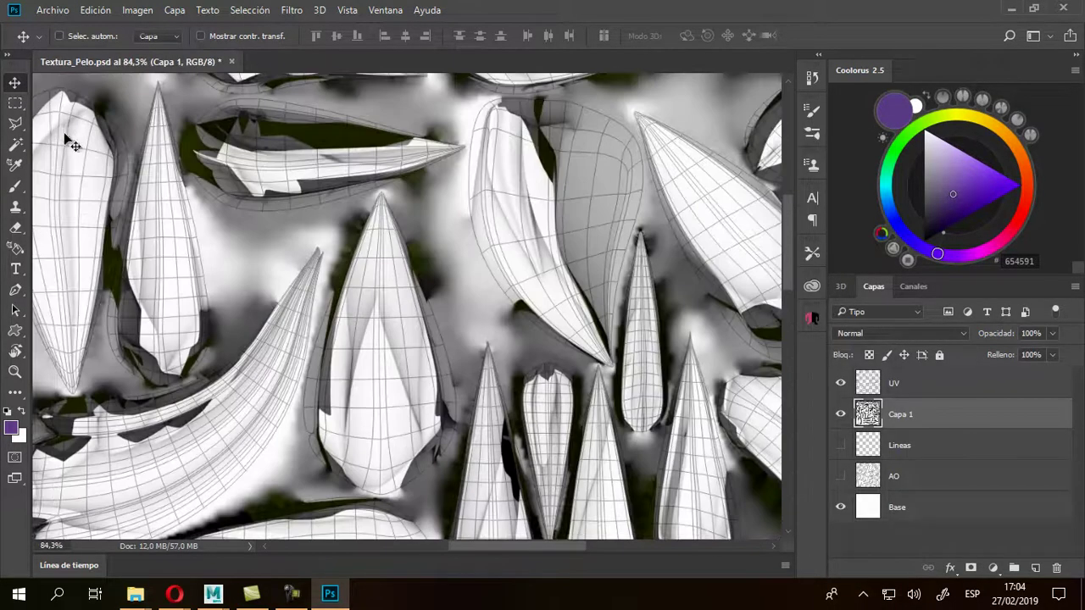
{"action": "scroll", "coordinate": [69, 143], "scroll_direction": "up", "scroll_amount": 1, "text": "alt"}
{"action": "scroll", "coordinate": [69, 142], "scroll_direction": "down", "scroll_amount": 1, "text": "alt"}
{"action": "scroll", "coordinate": [70, 142], "scroll_direction": "down", "scroll_amount": 2, "text": "alt"}
{"action": "scroll", "coordinate": [72, 142], "scroll_direction": "down", "scroll_amount": 1, "text": "alt"}
{"action": "scroll", "coordinate": [71, 144], "scroll_direction": "down", "scroll_amount": 1, "text": "alt"}
{"action": "scroll", "coordinate": [66, 138], "scroll_direction": "down", "scroll_amount": 1, "text": "alt"}
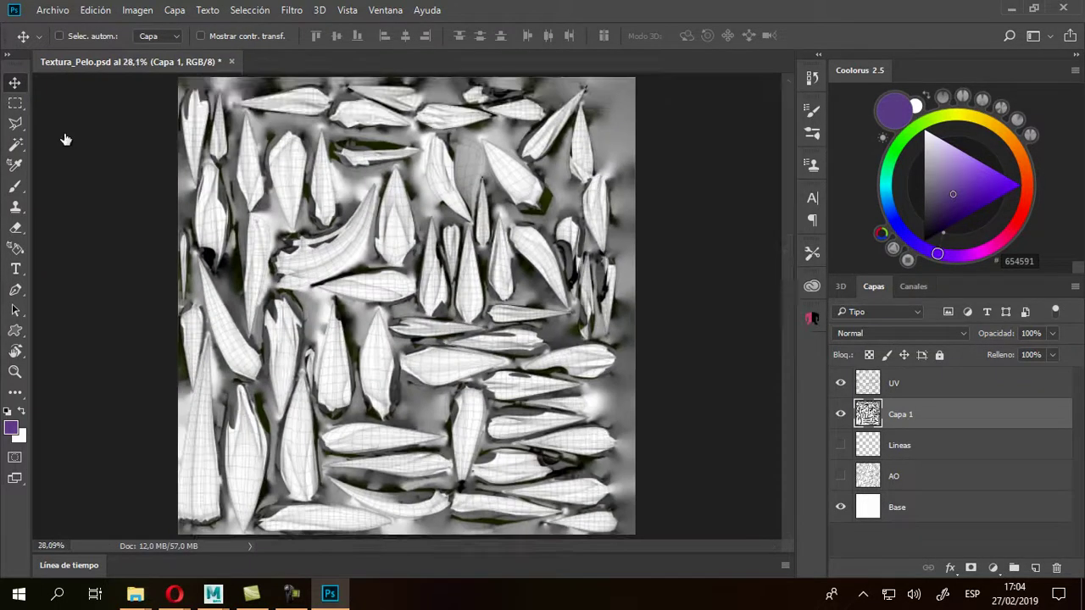
{"action": "scroll", "coordinate": [71, 145], "scroll_direction": "down", "scroll_amount": 1, "text": "alt"}
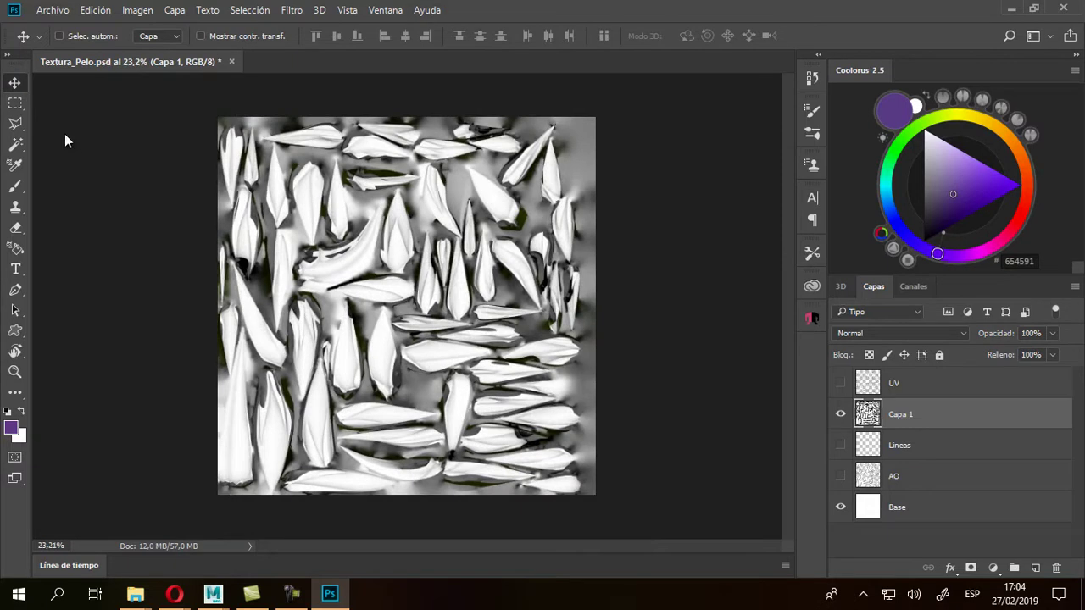
{"action": "key", "text": "super+Down"}
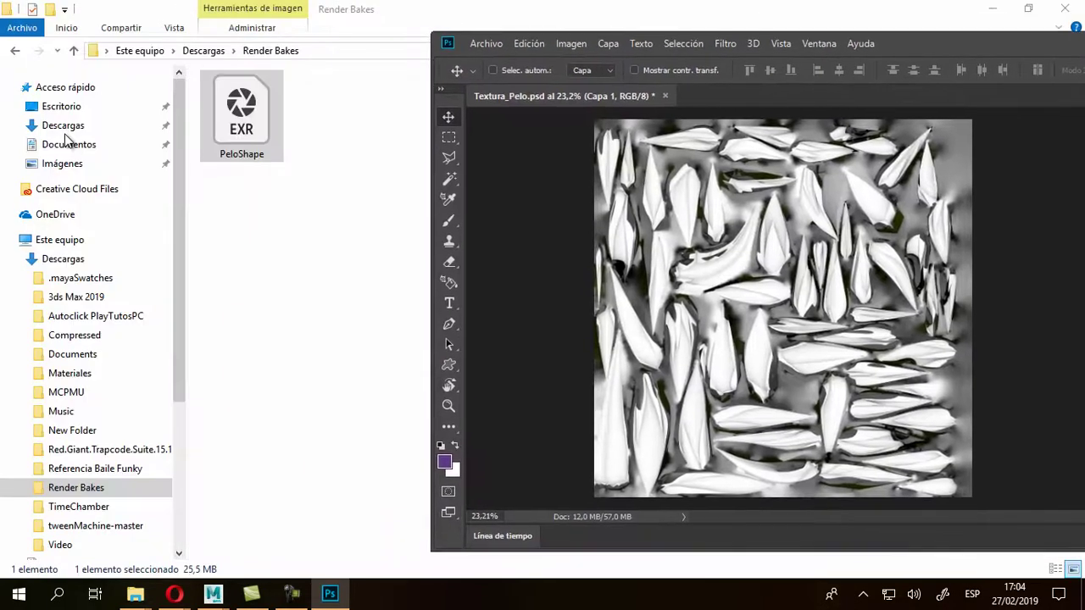
Glance at the character in Maya, then save Textura_Pelo.psd in Photoshop
{"action": "key", "text": "super+3"}
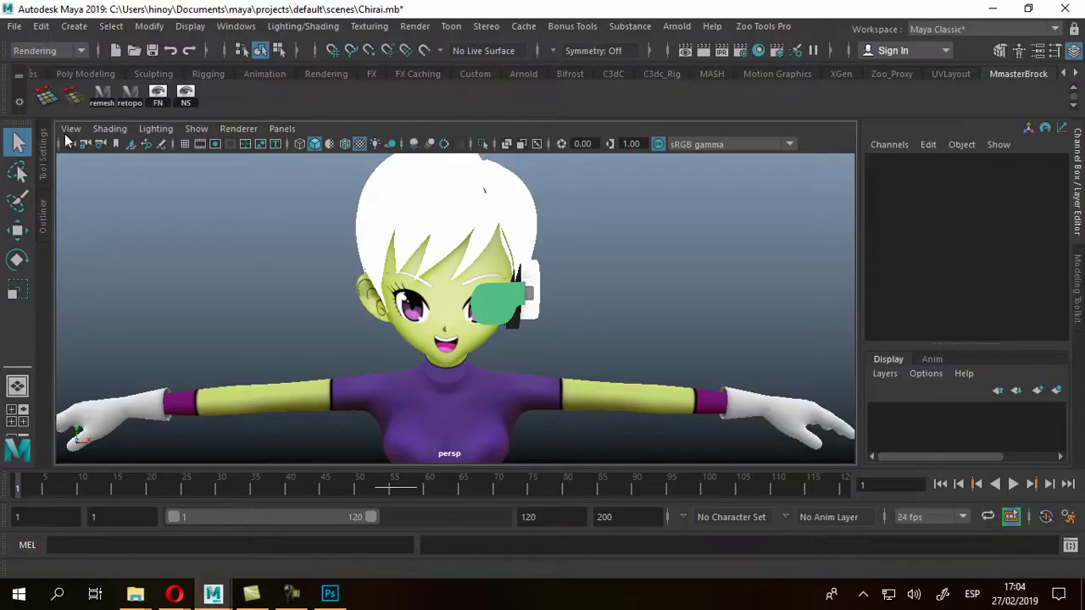
{"action": "left_click_drag", "start_coordinate": [68, 140], "coordinate": [68, 140], "text": "alt"}
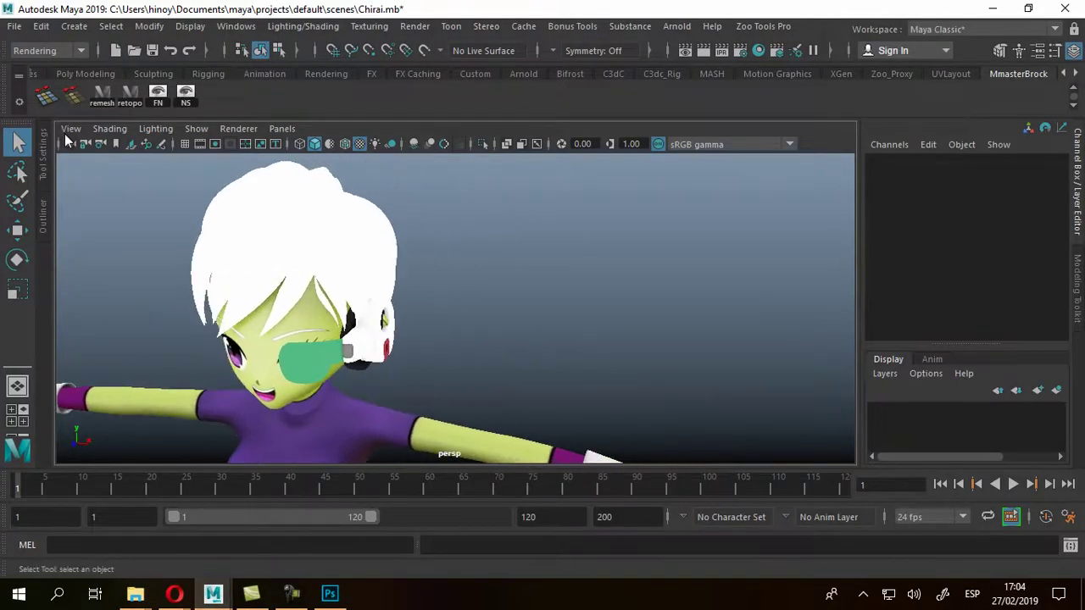
{"action": "key", "text": "alt+Tab"}
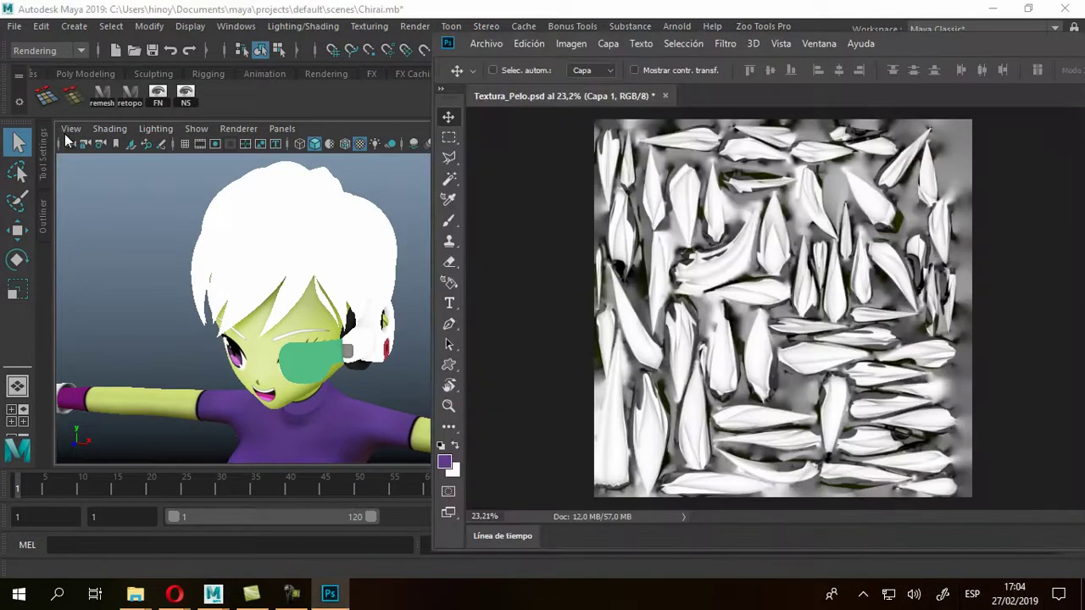
{"action": "key", "text": "ctrl+s"}
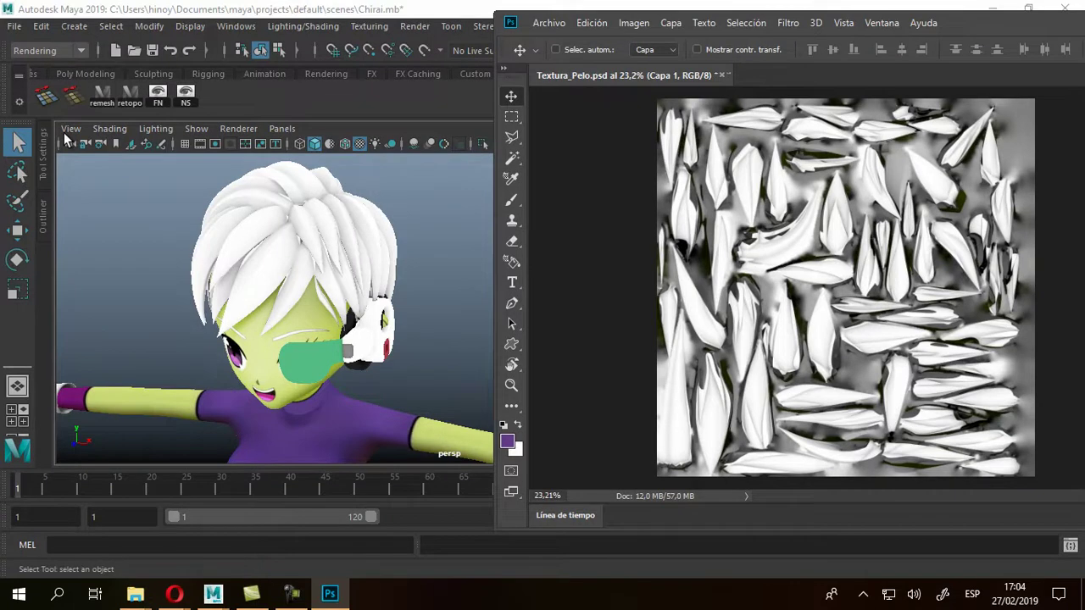
Back in Maya, orbit and zoom around the hair to check the occlusion lines from every side
{"action": "key", "text": "alt+Tab"}
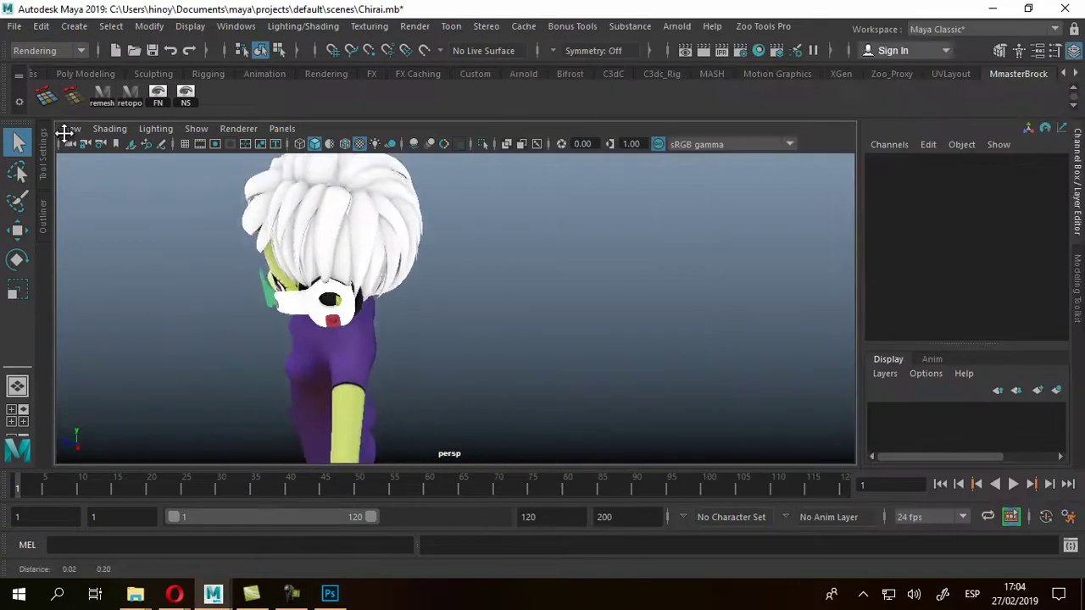
{"action": "left_click_drag", "start_coordinate": [68, 140], "coordinate": [68, 139], "text": "alt"}
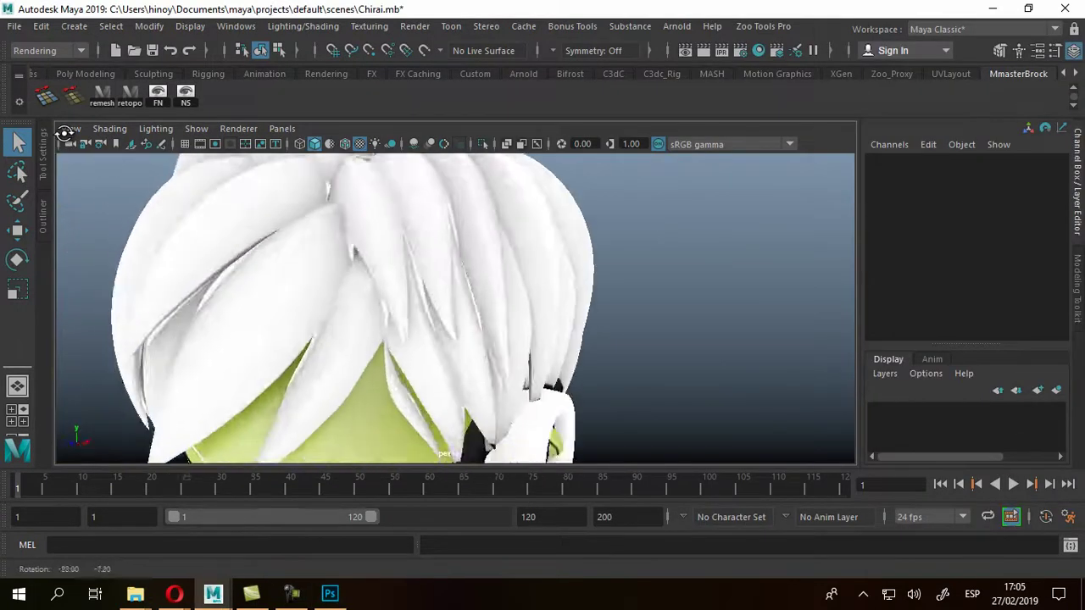
{"action": "scroll", "coordinate": [68, 140], "scroll_direction": "down", "scroll_amount": 2}
{"action": "scroll", "coordinate": [67, 140], "scroll_direction": "down", "scroll_amount": 2}
{"action": "scroll", "coordinate": [64, 134], "scroll_direction": "down", "scroll_amount": 2}
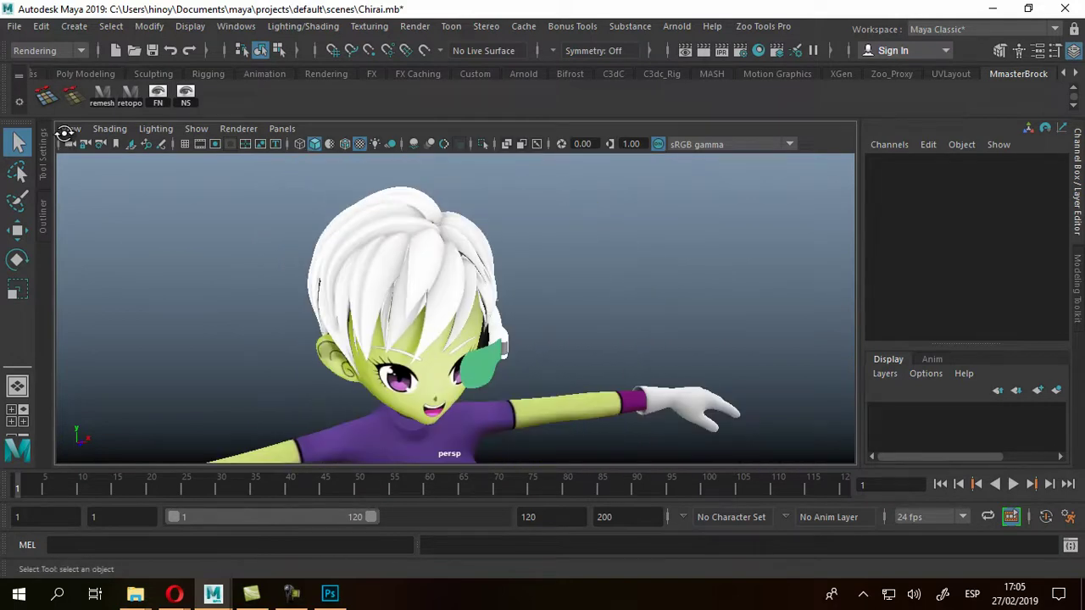
{"action": "left_click_drag", "start_coordinate": [65, 134], "coordinate": [67, 138], "text": "alt"}
{"action": "right_click_drag", "start_coordinate": [67, 139], "coordinate": [68, 140], "text": "alt"}
{"action": "left_click_drag", "start_coordinate": [68, 140], "coordinate": [68, 140], "text": "alt"}
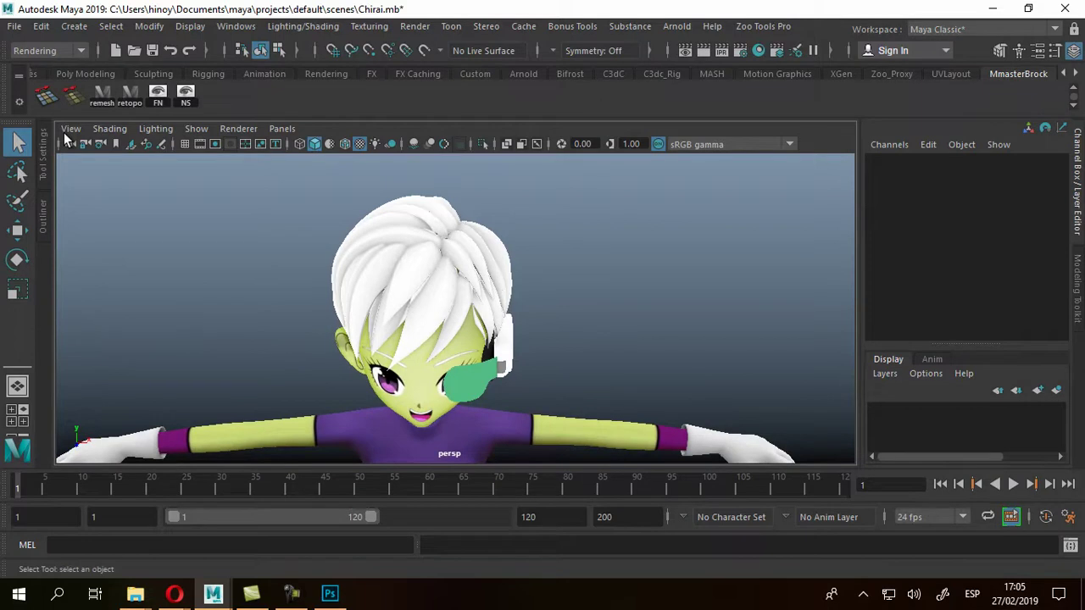
Dismiss the Arnold Utilities menu, orbit to close rear and top views of the hair, then return to Photoshop
{"action": "left_click", "coordinate": [677, 25]}
{"action": "mouse_move", "coordinate": [696, 185]}
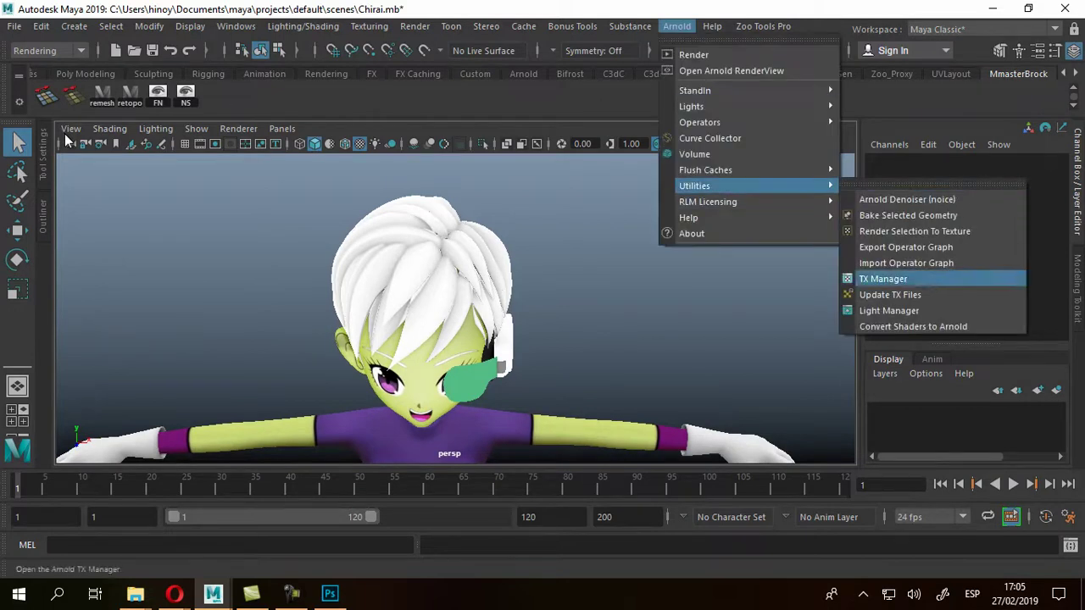
{"action": "left_click", "coordinate": [68, 140]}
{"action": "left_click_drag", "start_coordinate": [68, 140], "coordinate": [64, 134], "text": "alt"}
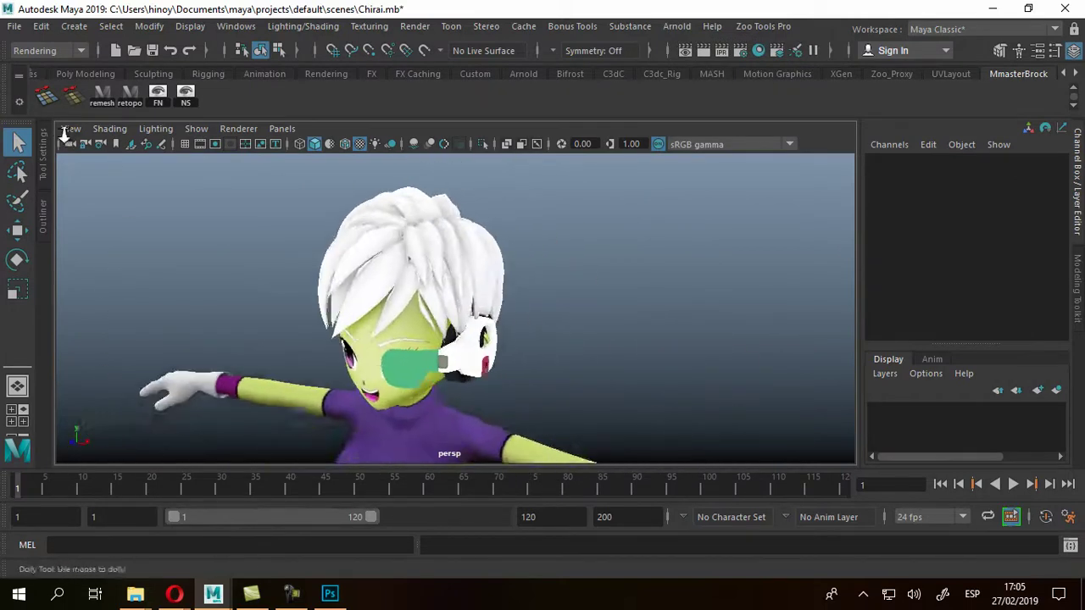
{"action": "right_click_drag", "start_coordinate": [64, 134], "coordinate": [65, 136], "text": "alt"}
{"action": "left_click_drag", "start_coordinate": [64, 132], "coordinate": [68, 141], "text": "alt"}
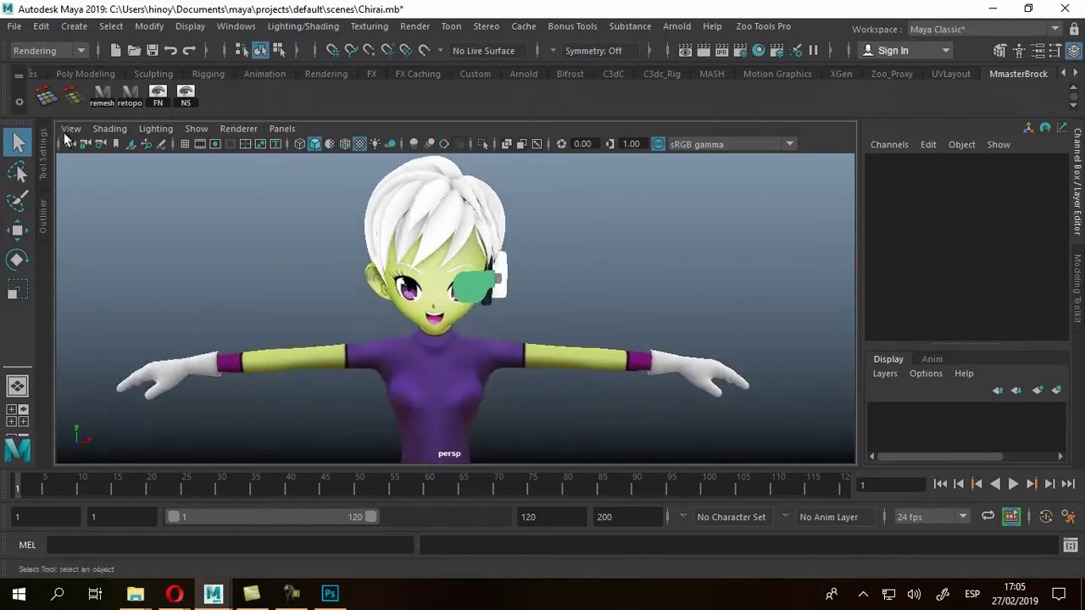
{"action": "key", "text": "alt+Tab"}
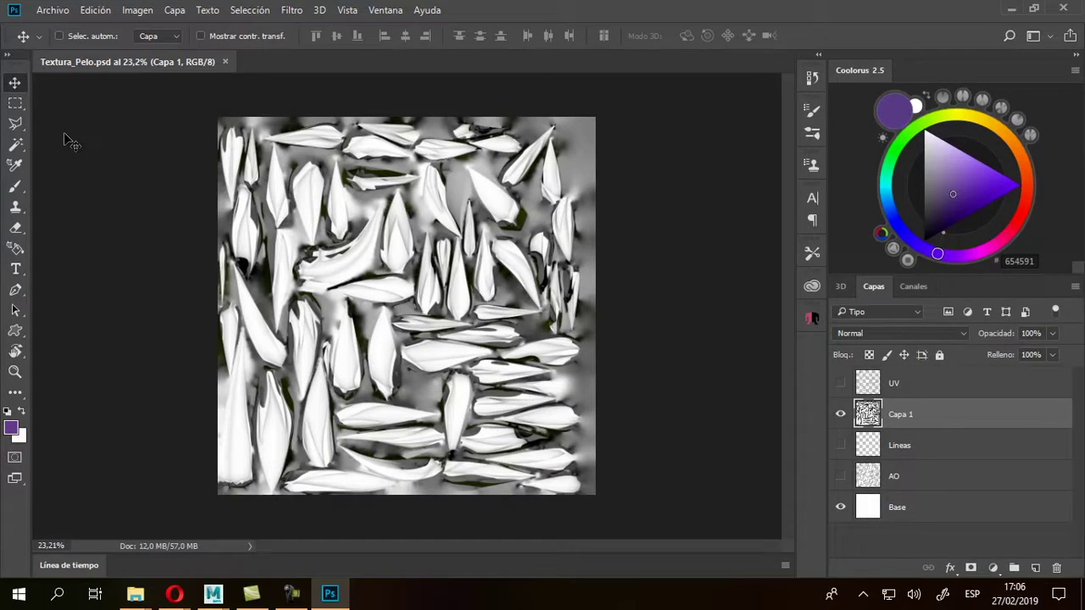
Zoom and pan across the hair AO texture to examine the UV shells up close
{"action": "scroll", "coordinate": [68, 142], "scroll_direction": "up", "scroll_amount": 2, "text": "alt"}
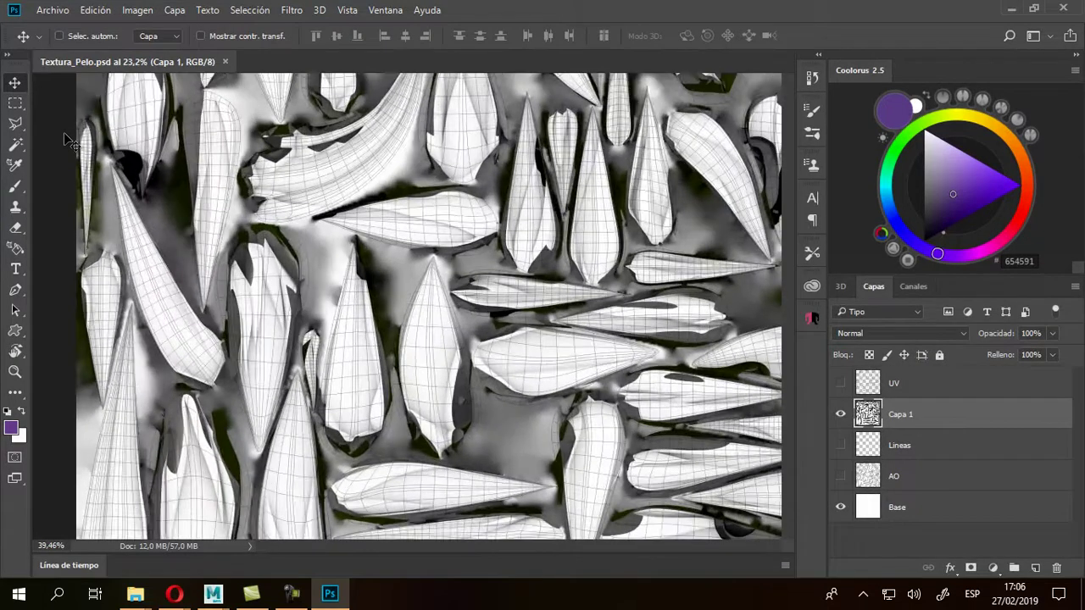
{"action": "scroll", "coordinate": [66, 137], "scroll_direction": "up", "scroll_amount": 2, "text": "alt"}
{"action": "scroll", "coordinate": [66, 137], "scroll_direction": "up", "scroll_amount": 3, "text": "alt"}
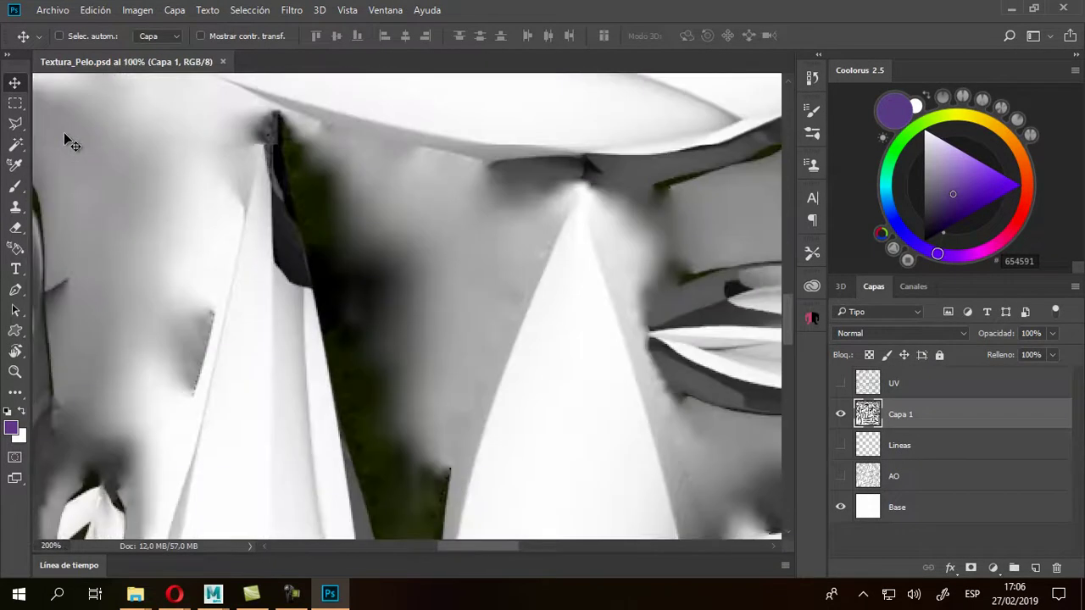
{"action": "scroll", "coordinate": [68, 141], "scroll_direction": "down", "scroll_amount": 2, "text": "alt"}
{"action": "scroll", "coordinate": [68, 141], "scroll_direction": "down", "scroll_amount": 1, "text": "alt"}
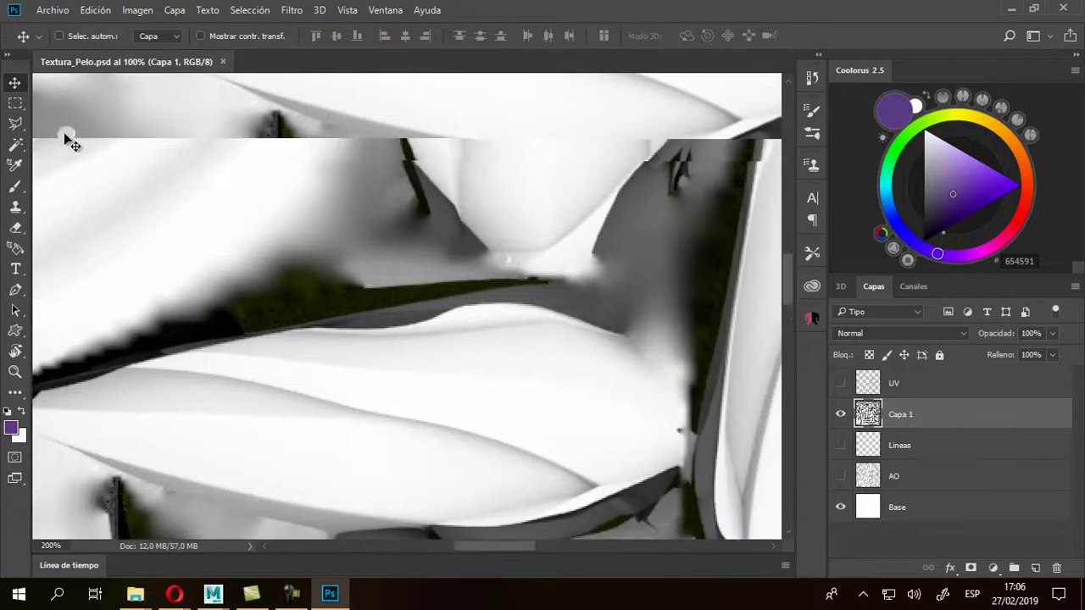
{"action": "scroll", "coordinate": [67, 142], "scroll_direction": "down", "scroll_amount": 1, "text": "alt"}
{"action": "scroll", "coordinate": [67, 141], "scroll_direction": "down", "scroll_amount": 2, "text": "alt"}
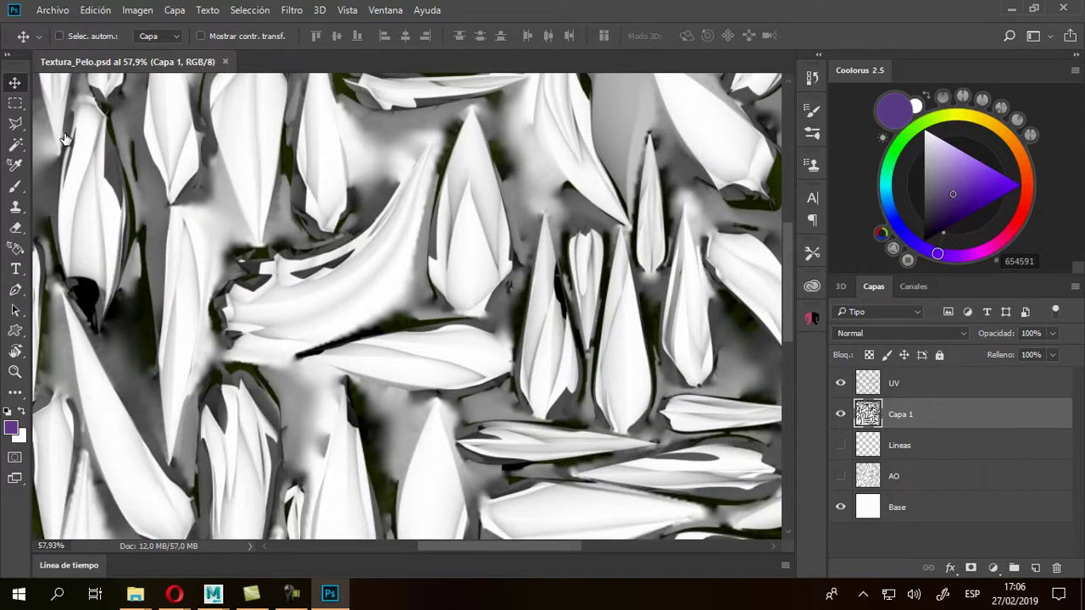
{"action": "scroll", "coordinate": [65, 136], "scroll_direction": "up", "scroll_amount": 2, "text": "alt"}
{"action": "scroll", "coordinate": [64, 136], "scroll_direction": "up", "scroll_amount": 2, "text": "alt"}
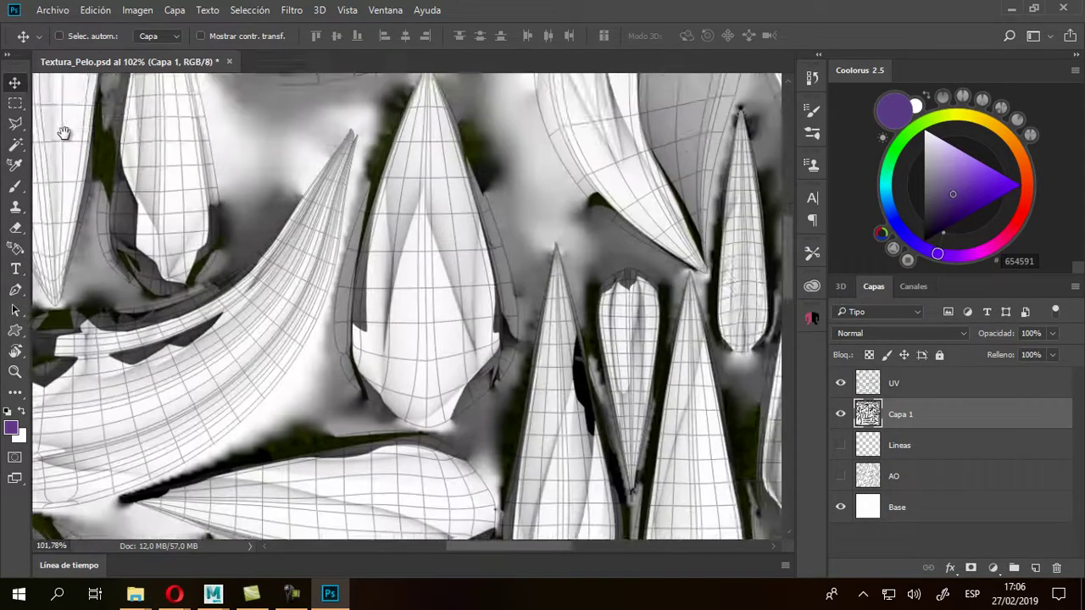
{"action": "scroll", "coordinate": [64, 135], "scroll_direction": "right", "scroll_amount": 3, "text": "ctrl"}
{"action": "scroll", "coordinate": [65, 136], "scroll_direction": "right", "scroll_amount": 3, "text": "ctrl"}
{"action": "scroll", "coordinate": [66, 139], "scroll_direction": "right", "scroll_amount": 2, "text": "ctrl"}
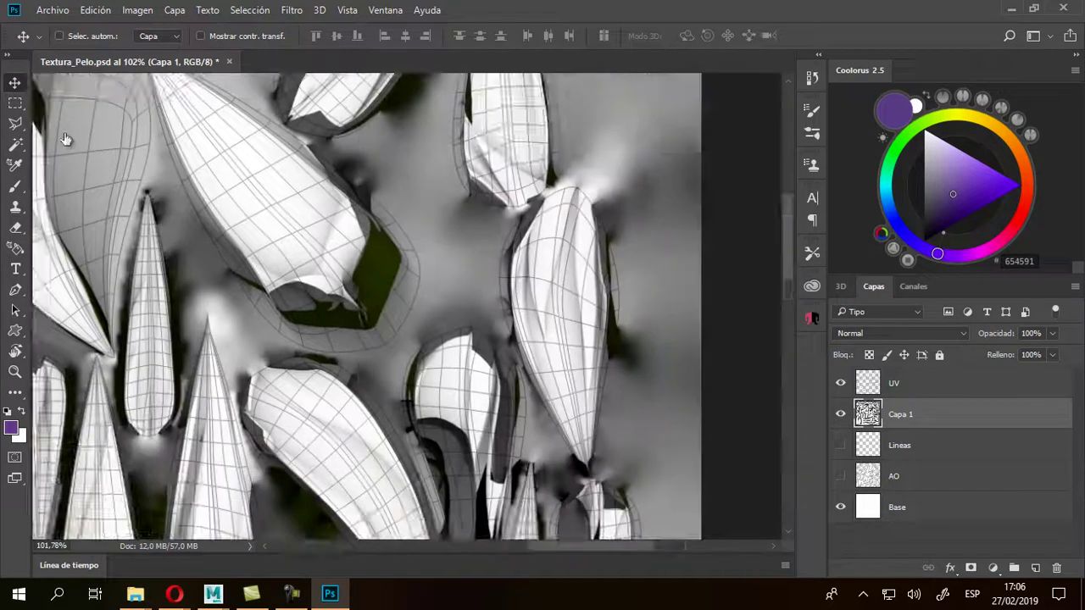
{"action": "scroll", "coordinate": [64, 137], "scroll_direction": "down", "scroll_amount": 2}
{"action": "scroll", "coordinate": [64, 138], "scroll_direction": "right", "scroll_amount": 2, "text": "ctrl"}
Hide the UV wireframe layer, re-examine the occlusion, then return to Maya
{"action": "key", "text": "ctrl+comma"}
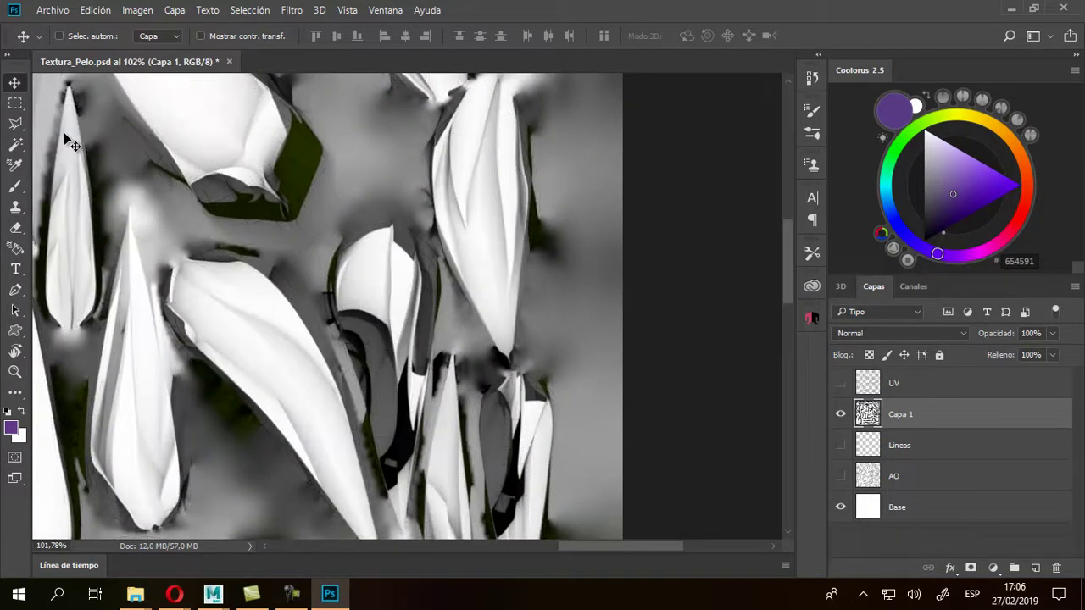
{"action": "scroll", "coordinate": [64, 137], "scroll_direction": "down", "scroll_amount": 2, "text": "alt"}
{"action": "scroll", "coordinate": [64, 137], "scroll_direction": "down", "scroll_amount": 2, "text": "alt"}
{"action": "scroll", "coordinate": [64, 133], "scroll_direction": "down", "scroll_amount": 1}
{"action": "scroll", "coordinate": [63, 133], "scroll_direction": "up", "scroll_amount": 3, "text": "alt"}
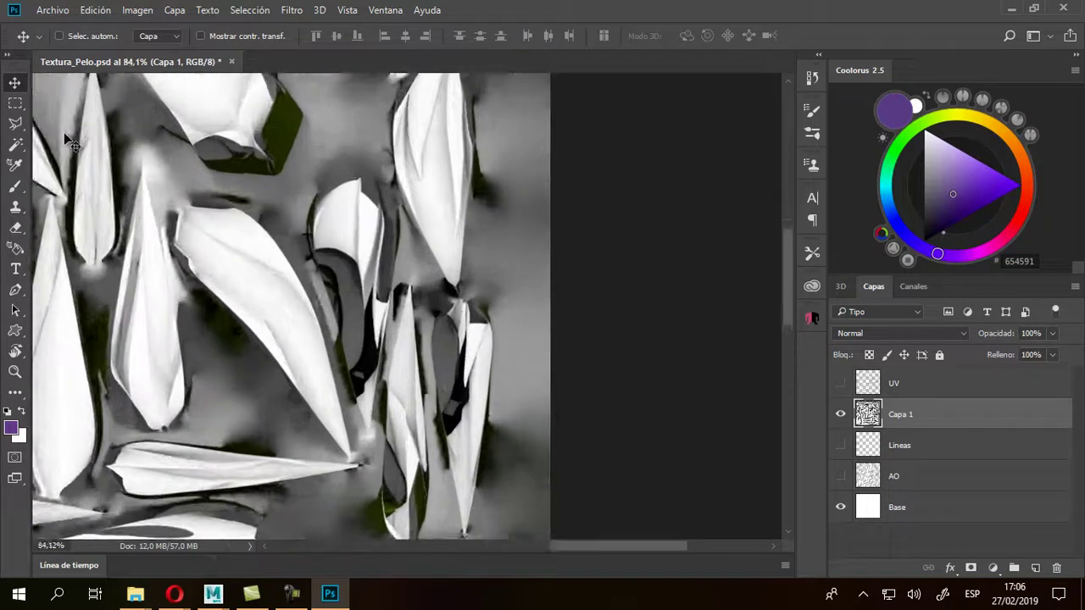
{"action": "scroll", "coordinate": [66, 138], "scroll_direction": "up", "scroll_amount": 3, "text": "alt"}
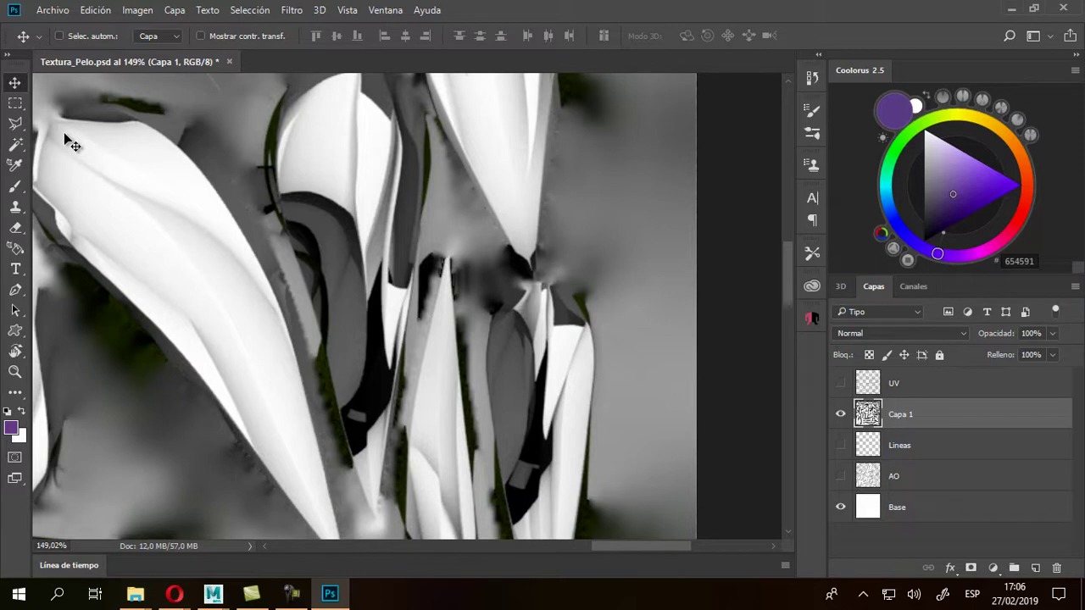
{"action": "scroll", "coordinate": [68, 143], "scroll_direction": "down", "scroll_amount": 5, "text": "alt"}
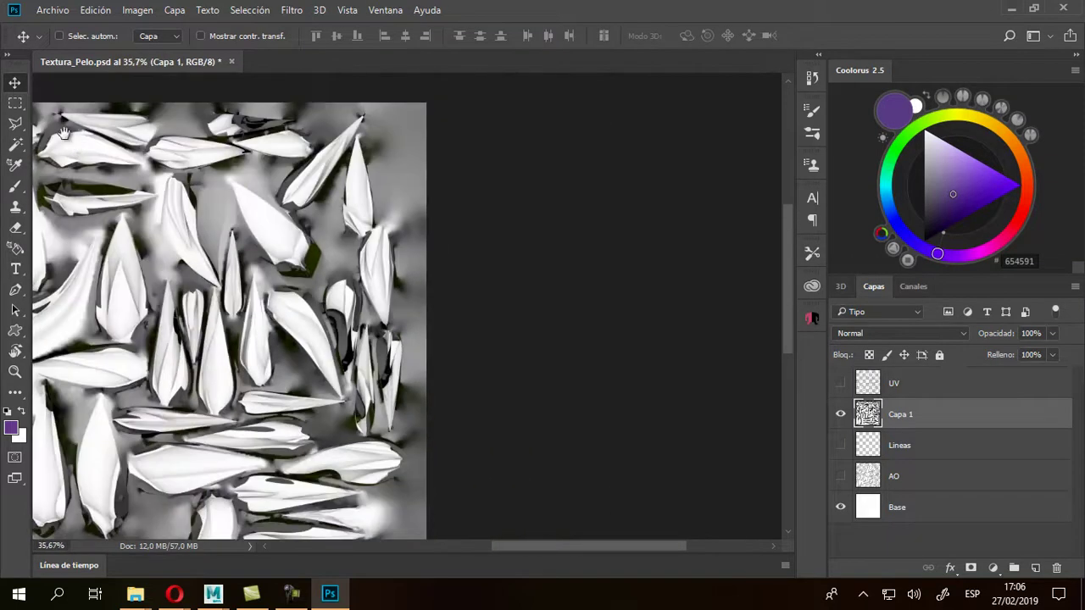
{"action": "key", "text": "super+3"}
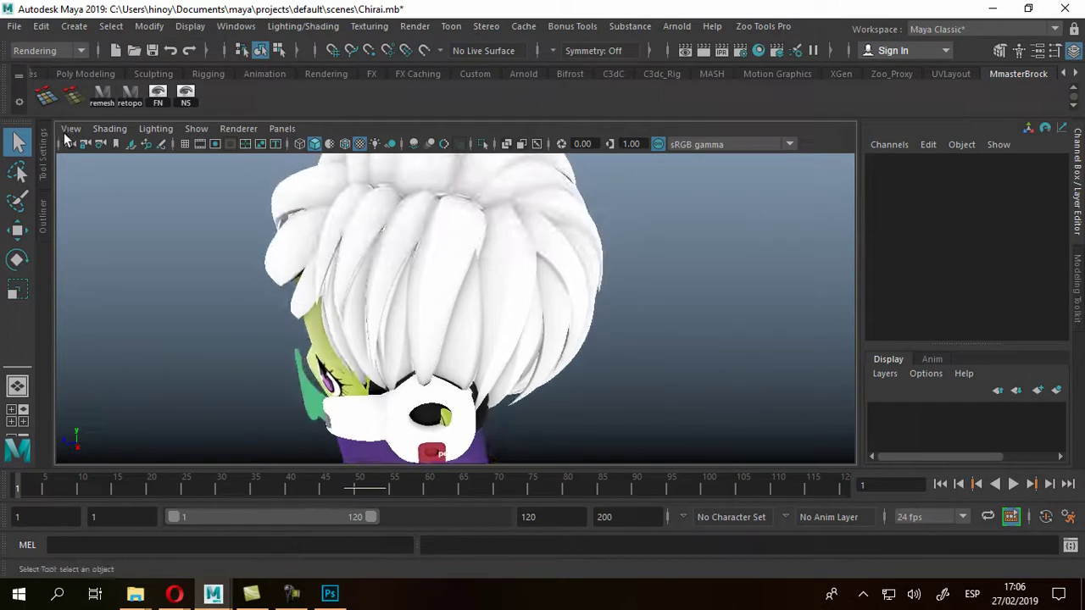
Move the Maya view close onto the Pelo hair mesh, then switch back to Textura_Pelo.psd
{"action": "left_click_drag", "start_coordinate": [64, 134], "coordinate": [68, 140], "text": "alt"}
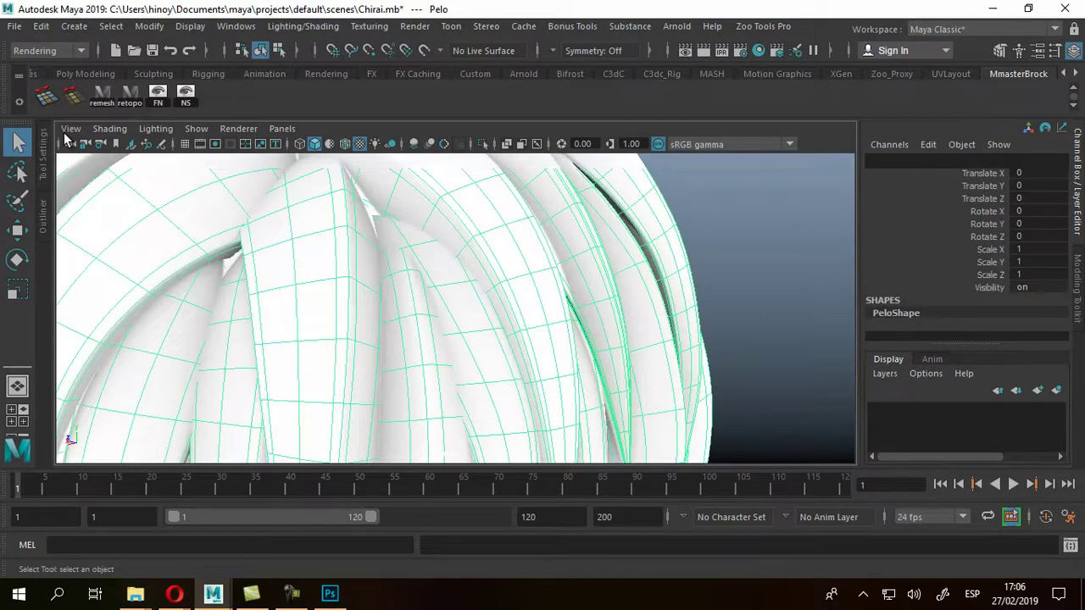
{"action": "left_click_drag", "start_coordinate": [67, 140], "coordinate": [67, 141], "text": "alt"}
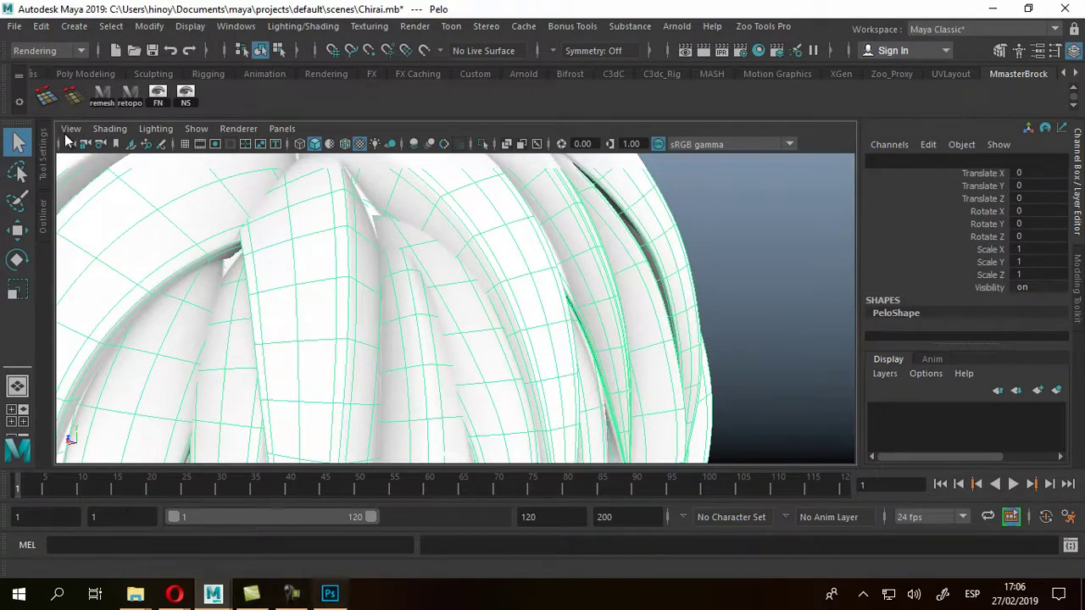
{"action": "key", "text": "alt+Tab"}
{"action": "scroll", "coordinate": [68, 141], "scroll_direction": "up", "scroll_amount": 2, "text": "alt"}
{"action": "scroll", "coordinate": [68, 141], "scroll_direction": "up", "scroll_amount": 2, "text": "alt"}
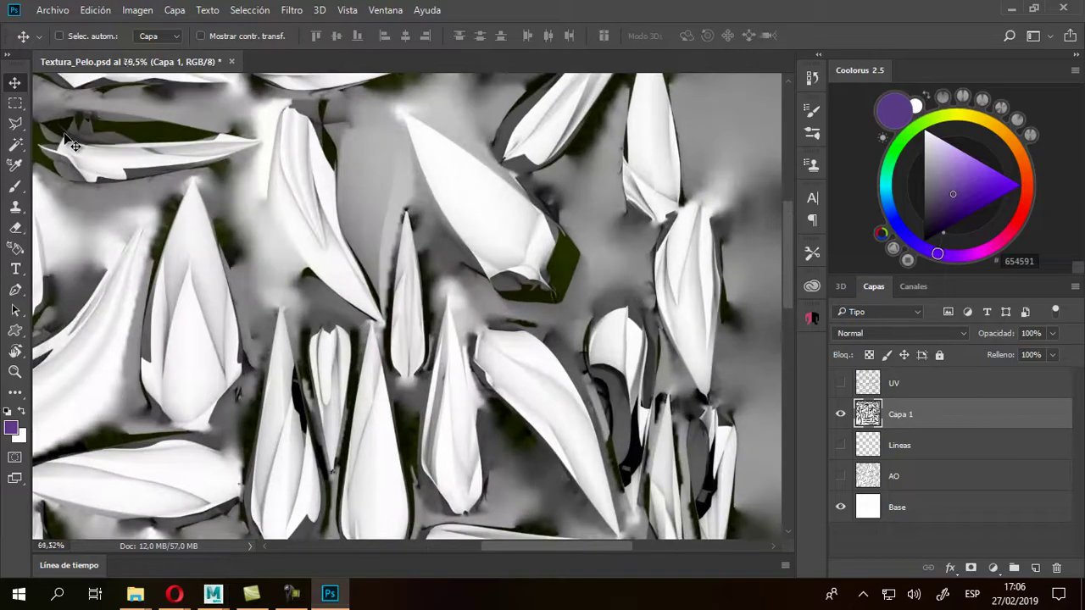
{"action": "scroll", "coordinate": [67, 141], "scroll_direction": "up", "scroll_amount": 2, "text": "alt"}
{"action": "scroll", "coordinate": [67, 140], "scroll_direction": "down", "scroll_amount": 1, "text": "alt"}
{"action": "scroll", "coordinate": [68, 140], "scroll_direction": "down", "scroll_amount": 2, "text": "alt"}
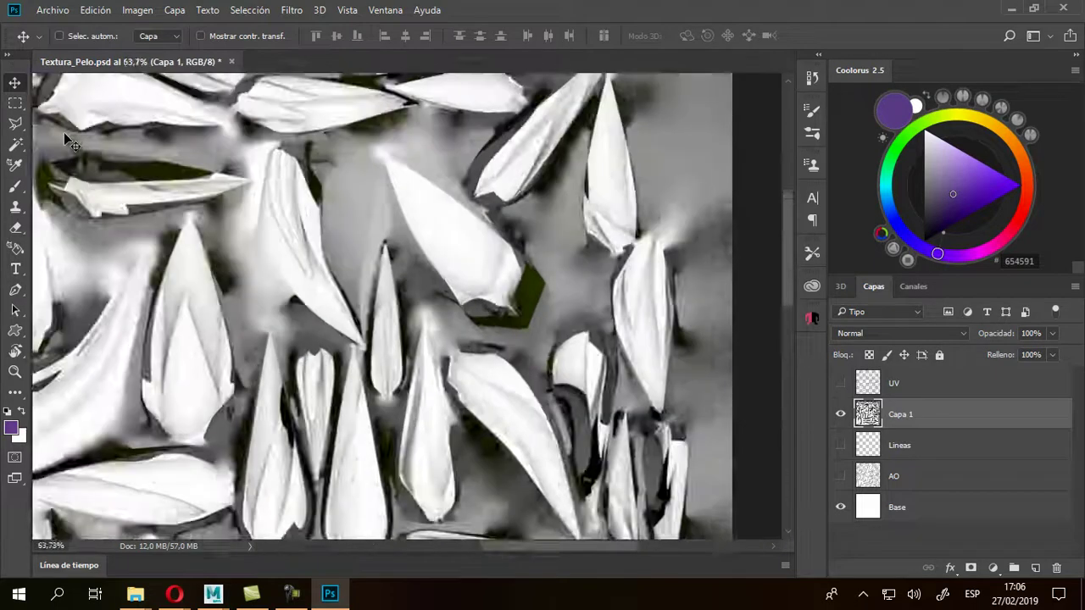
{"action": "scroll", "coordinate": [68, 140], "scroll_direction": "down", "scroll_amount": 2, "text": "alt"}
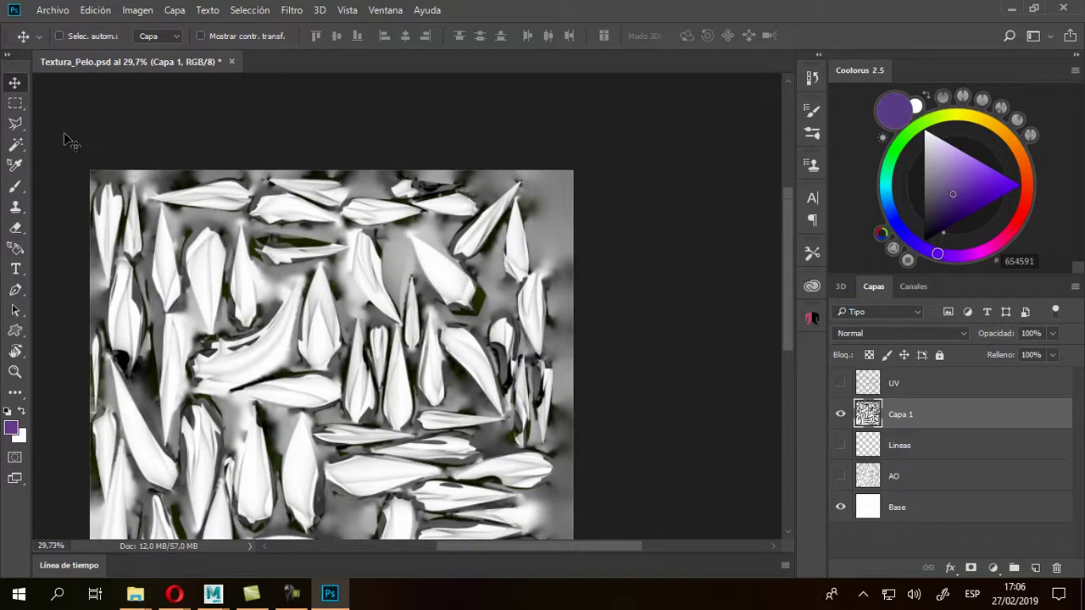
{"action": "left_click_drag", "start_coordinate": [67, 141], "coordinate": [64, 133]}
{"action": "key", "text": "ctrl+comma"}
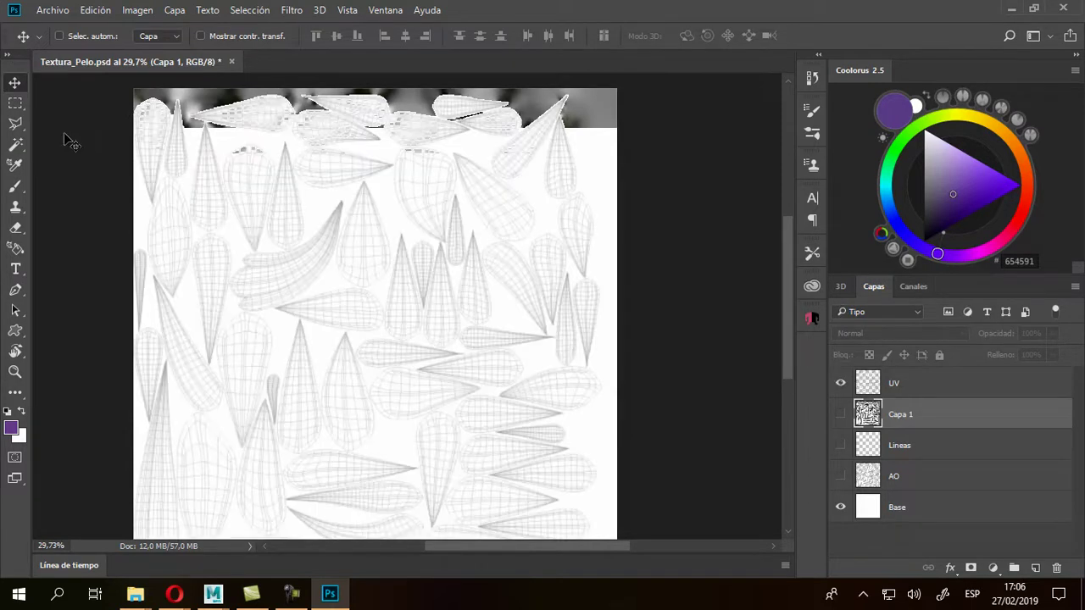
{"action": "scroll", "coordinate": [68, 143], "scroll_direction": "up", "scroll_amount": 2, "text": "alt"}
{"action": "scroll", "coordinate": [68, 143], "scroll_direction": "up", "scroll_amount": 2, "text": "alt"}
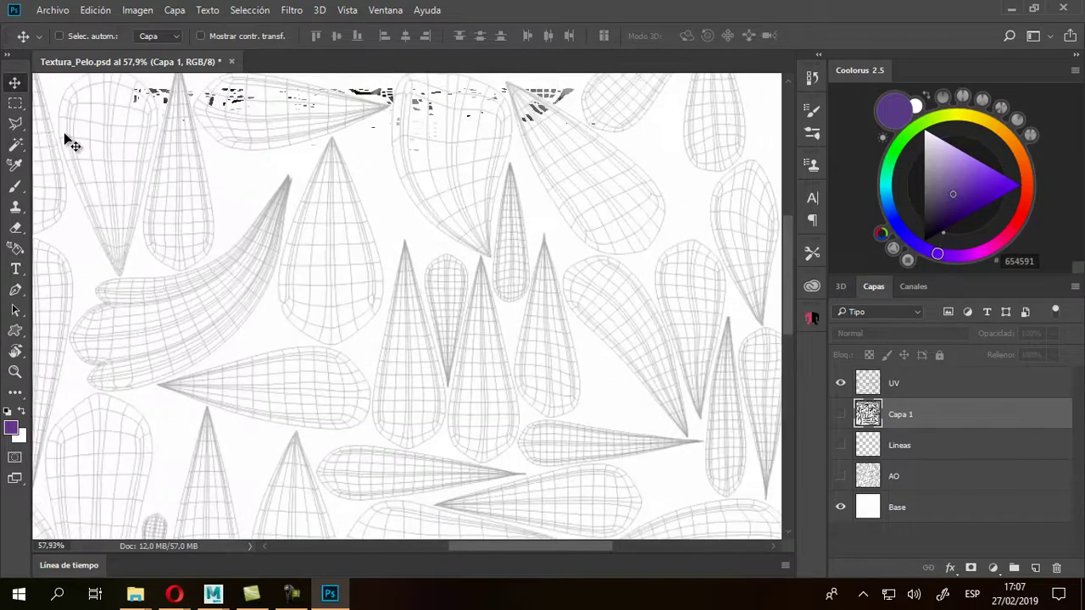
{"action": "scroll", "coordinate": [68, 142], "scroll_direction": "down", "scroll_amount": 4, "text": "alt"}
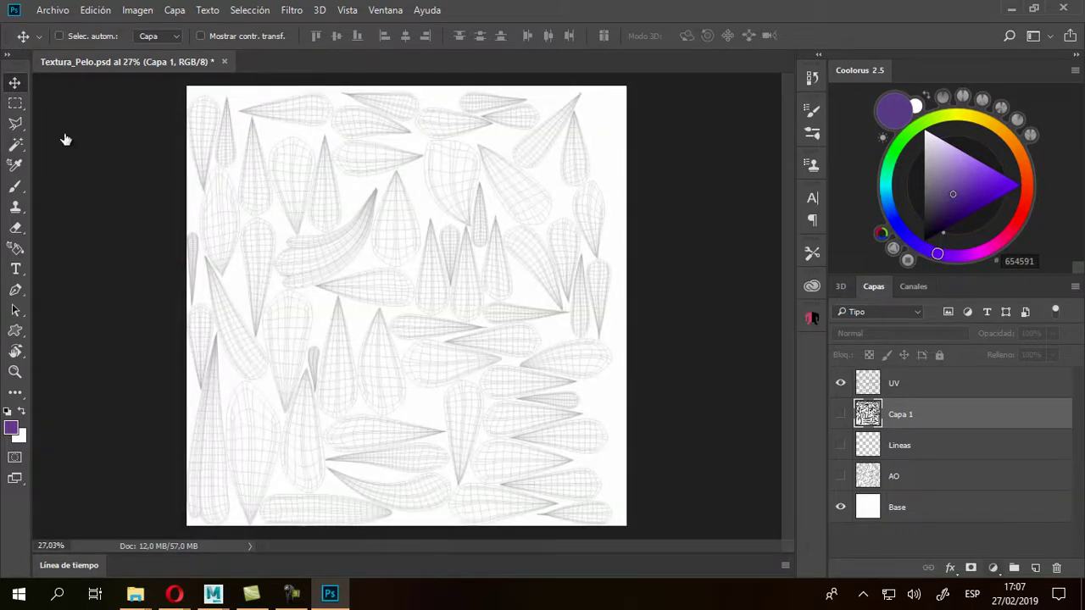
Create a new layer named AO PS and duplicate it as AO PS copia
{"action": "key", "text": "ctrl+shift+alt+n"}
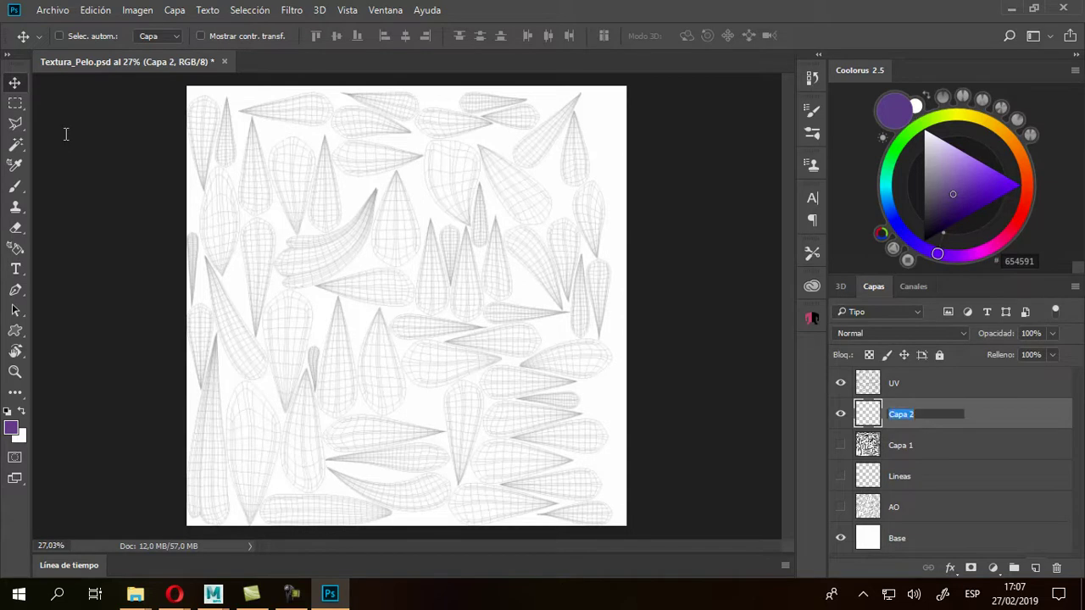
{"action": "type", "text": "AO PS"}
{"action": "key", "text": "Return"}
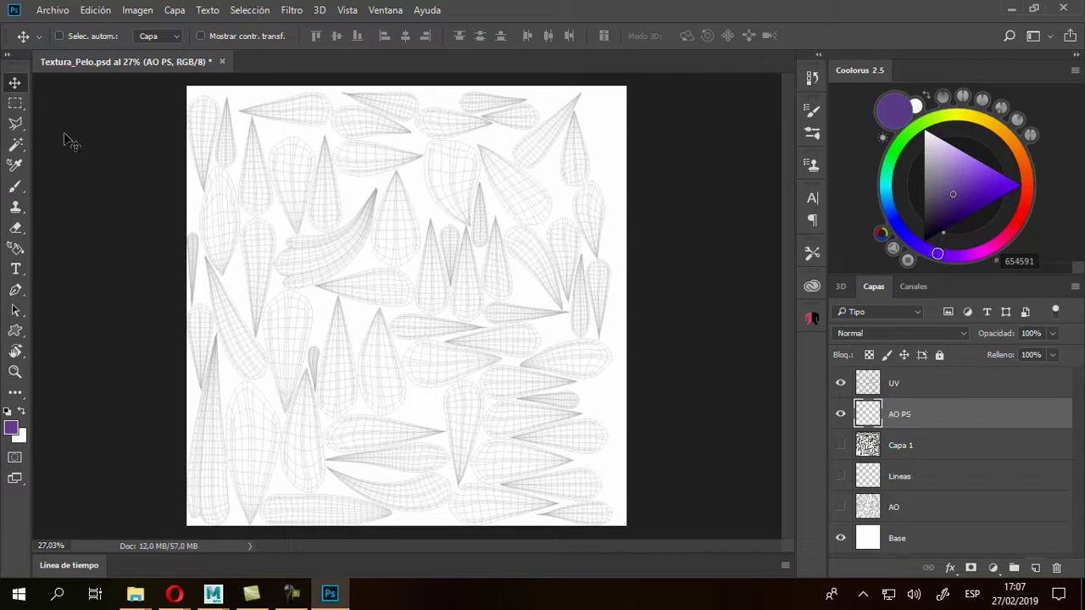
{"action": "key", "text": "Down"}
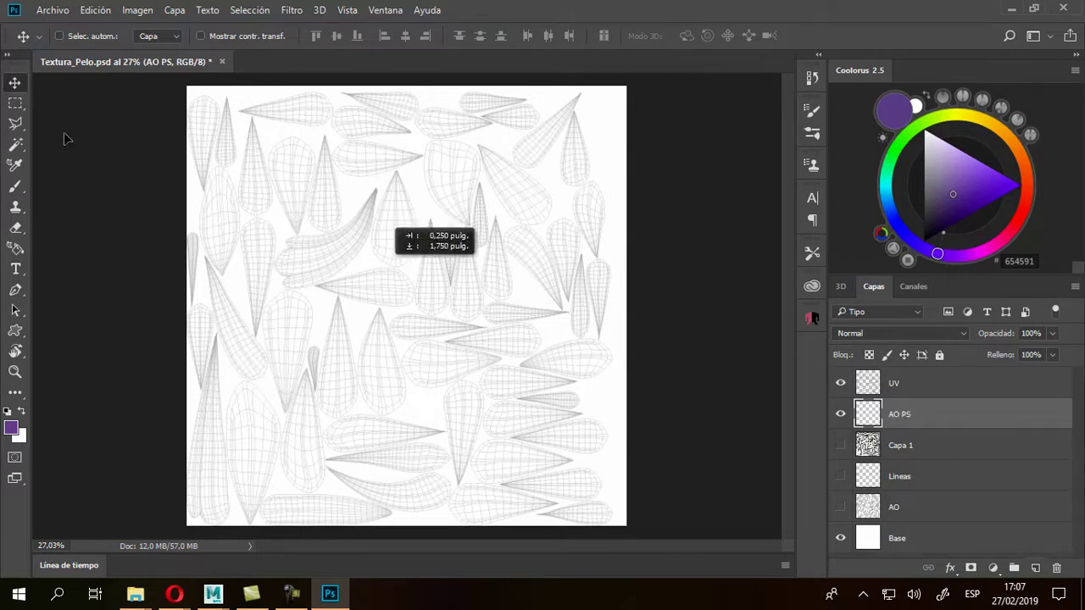
{"action": "key", "text": "ctrl+j"}
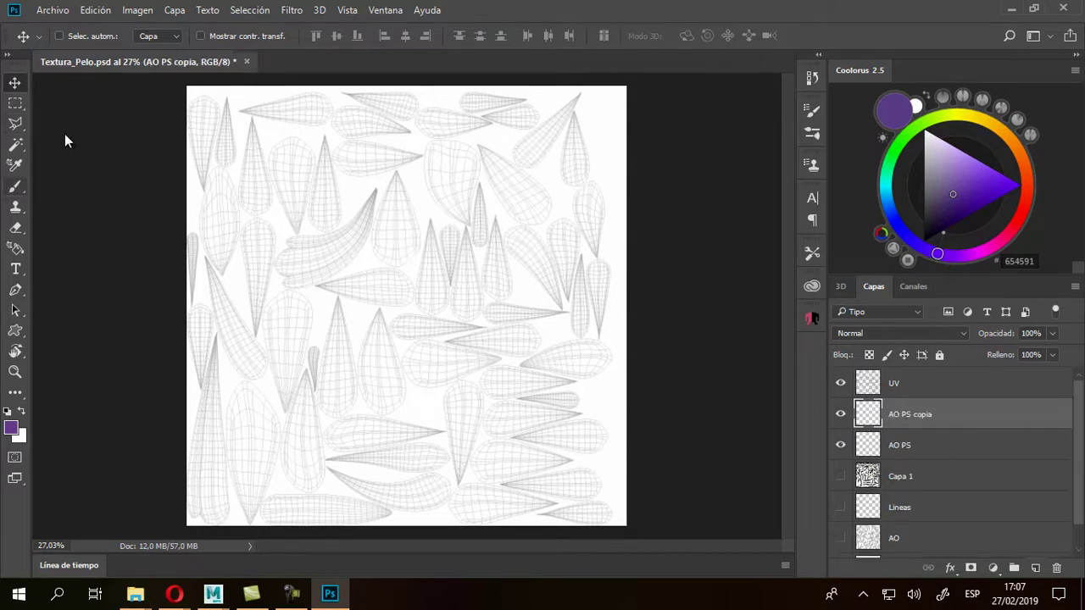
Select the UV island shapes from the UV layer with the Magic Wand
{"action": "key", "text": "w"}
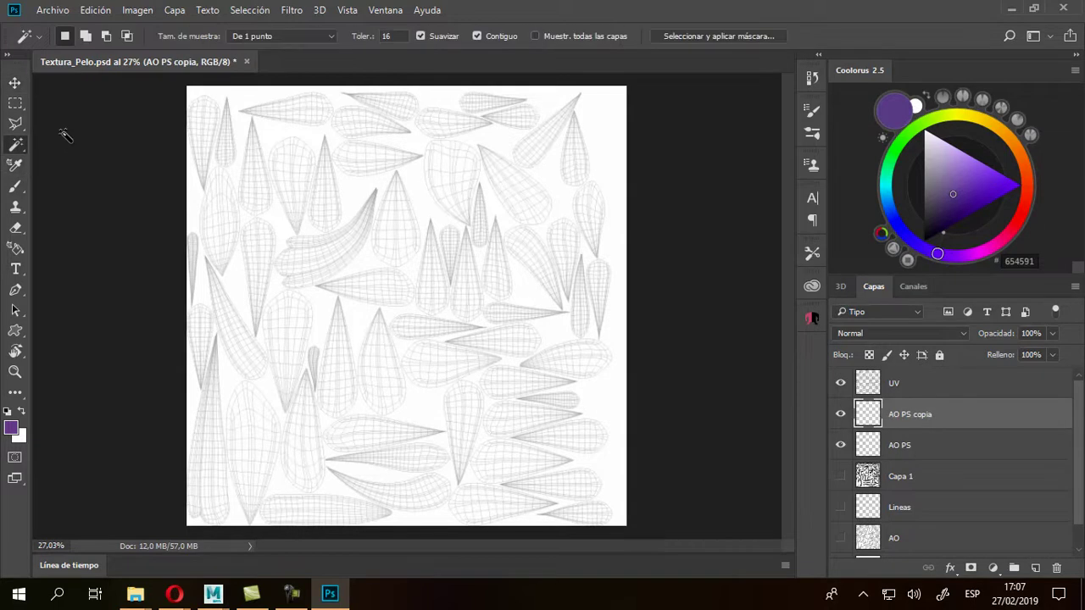
{"action": "key", "text": "ctrl+a"}
{"action": "key", "text": "alt+bracketright"}
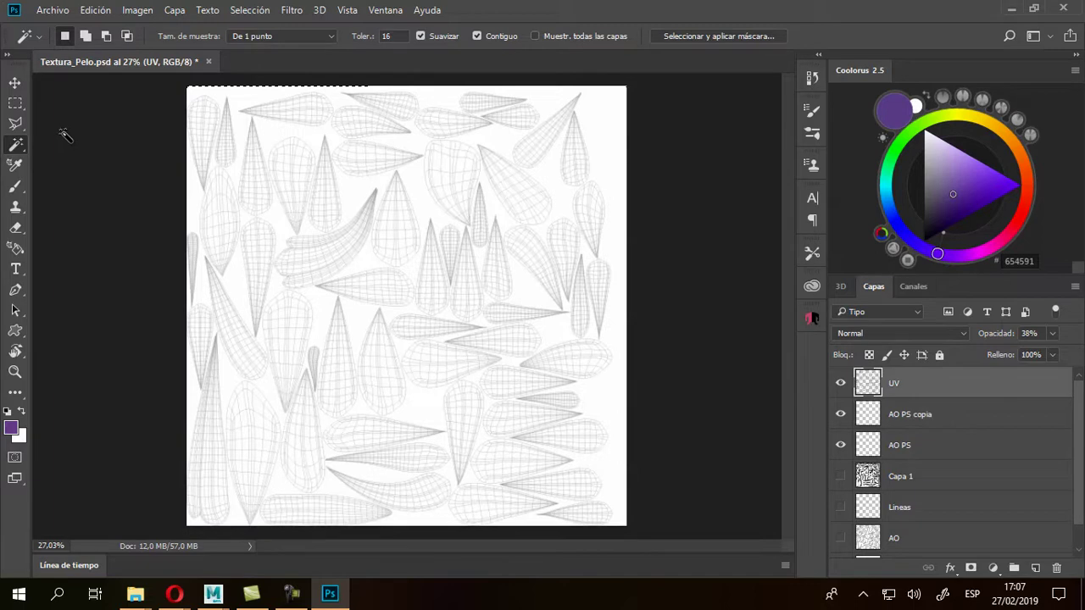
{"action": "key", "text": "ctrl+plus"}
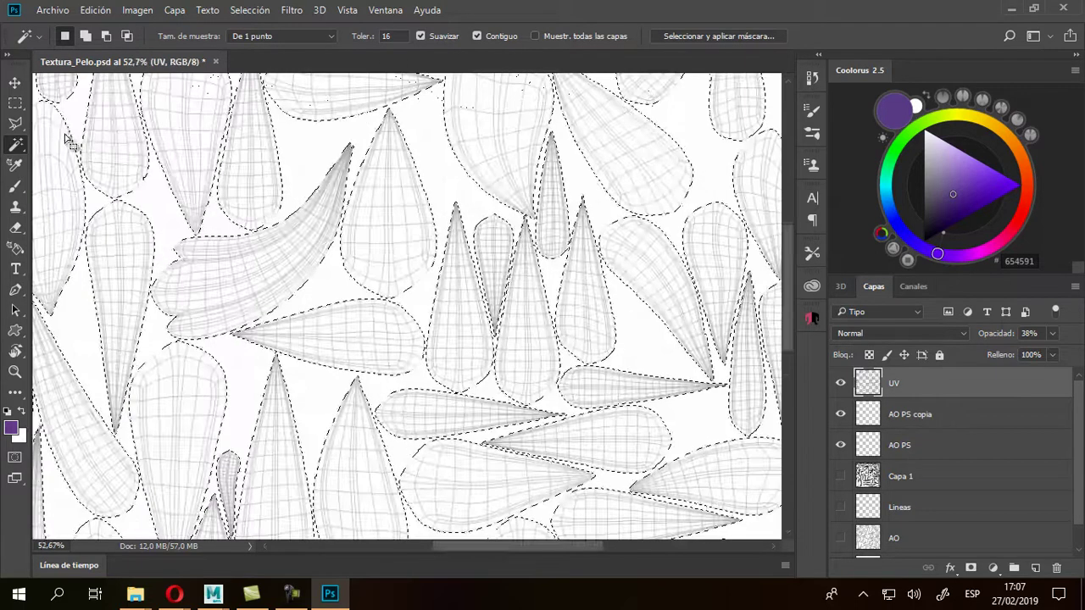
{"action": "key", "text": "ctrl+0"}
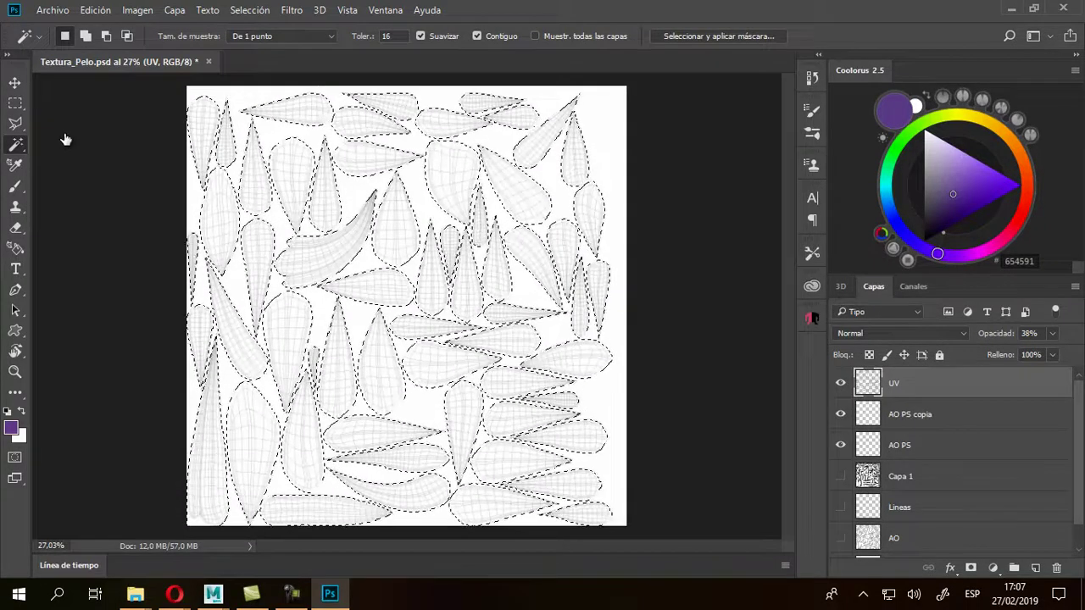
Fill the islands with white on AO PS copia and hide the Base and UV layers
{"action": "key", "text": "alt+bracketleft"}
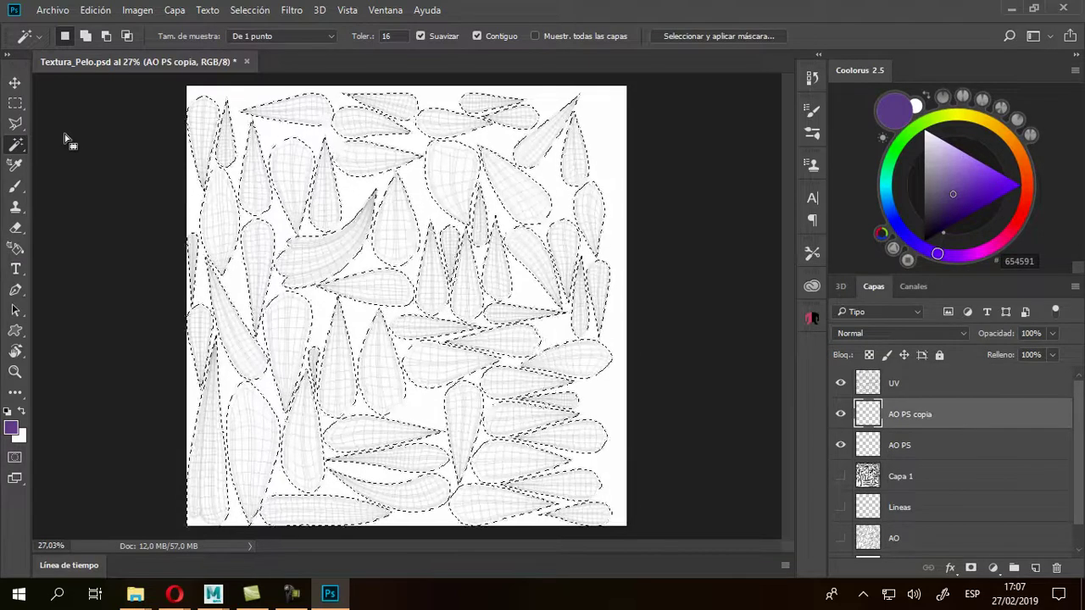
{"action": "key", "text": "d"}
{"action": "key", "text": "x"}
{"action": "key", "text": "alt+BackSpace"}
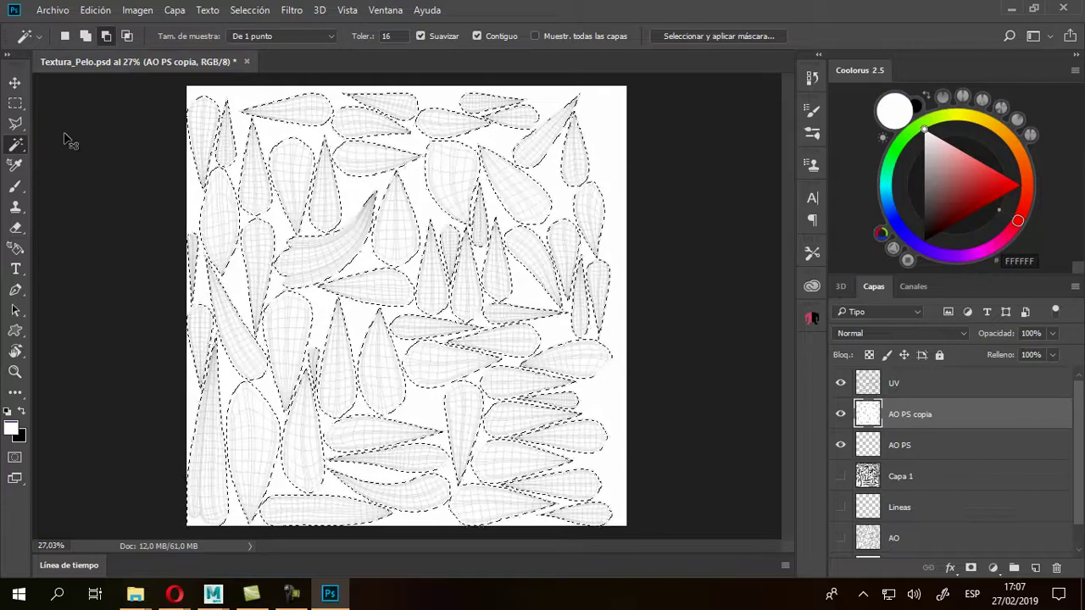
{"action": "key", "text": "ctrl+d"}
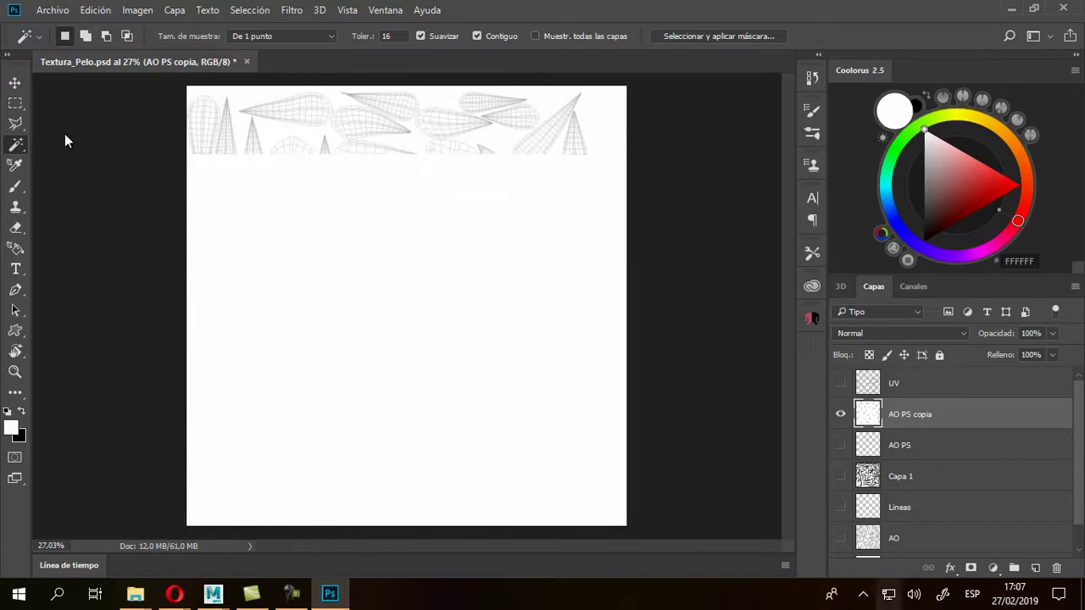
{"action": "key", "text": "Delete"}
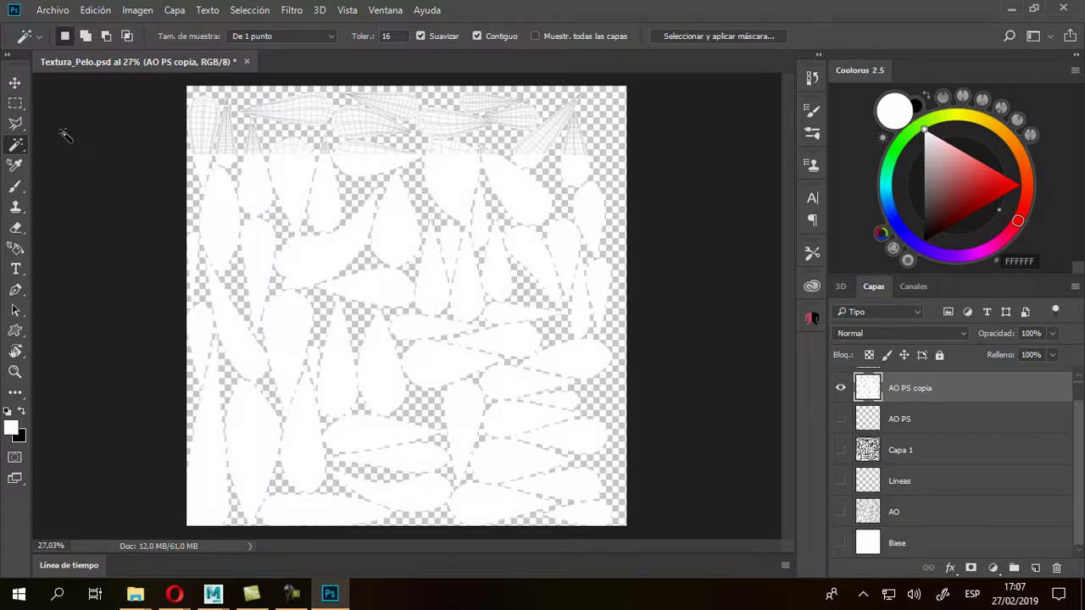
{"action": "key", "text": "ctrl+plus"}
{"action": "key", "text": "v"}
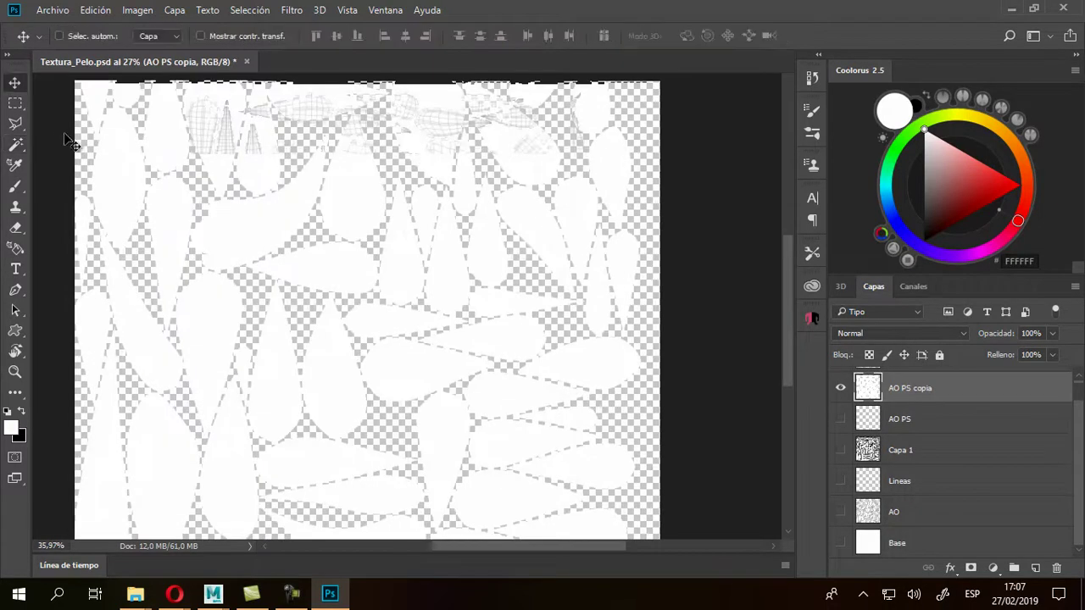
{"action": "scroll", "coordinate": [65, 140], "scroll_direction": "up", "scroll_amount": 2, "text": "alt"}
{"action": "scroll", "coordinate": [67, 141], "scroll_direction": "up", "scroll_amount": 2, "text": "alt"}
Reload the white islands selection and add an Inner Shadow (Sombra interior) layer effect
{"action": "scroll", "coordinate": [71, 144], "scroll_direction": "down", "scroll_amount": 8, "text": "alt"}
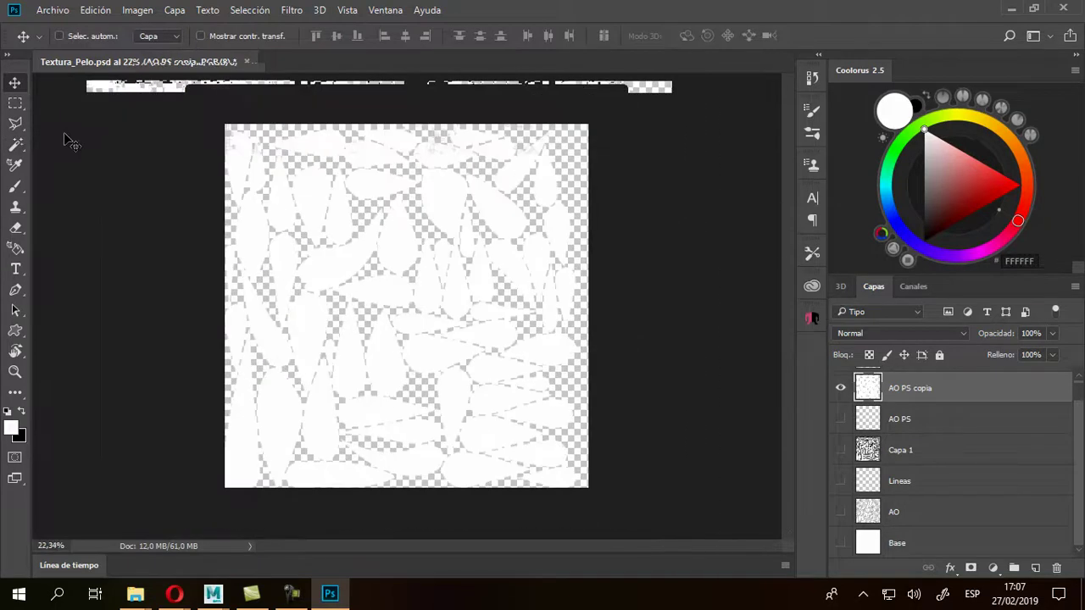
{"action": "scroll", "coordinate": [65, 138], "scroll_direction": "up", "scroll_amount": 1, "text": "alt"}
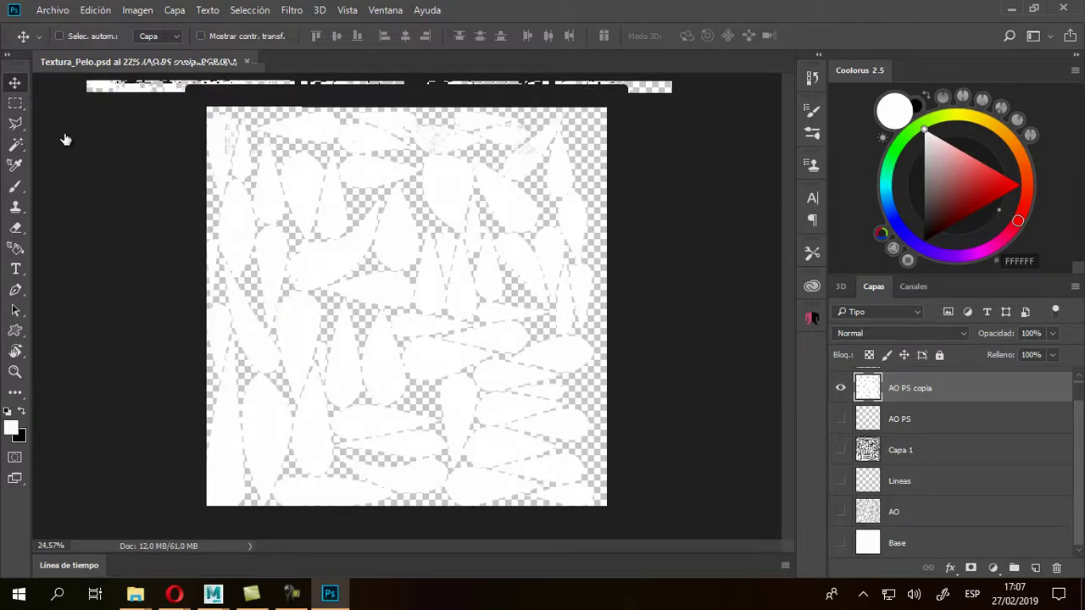
{"action": "key", "text": "ctrl+alt+2"}
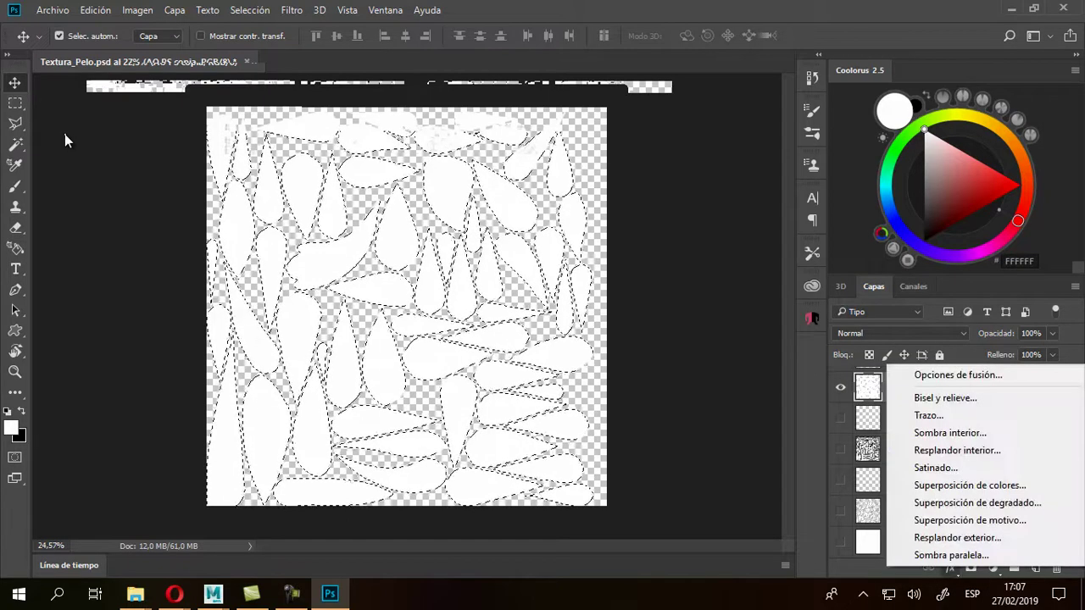
{"action": "key", "text": "Up"}
{"action": "key", "text": "Up"}
{"action": "key", "text": "Up"}
{"action": "key", "text": "Up"}
{"action": "key", "text": "Up"}
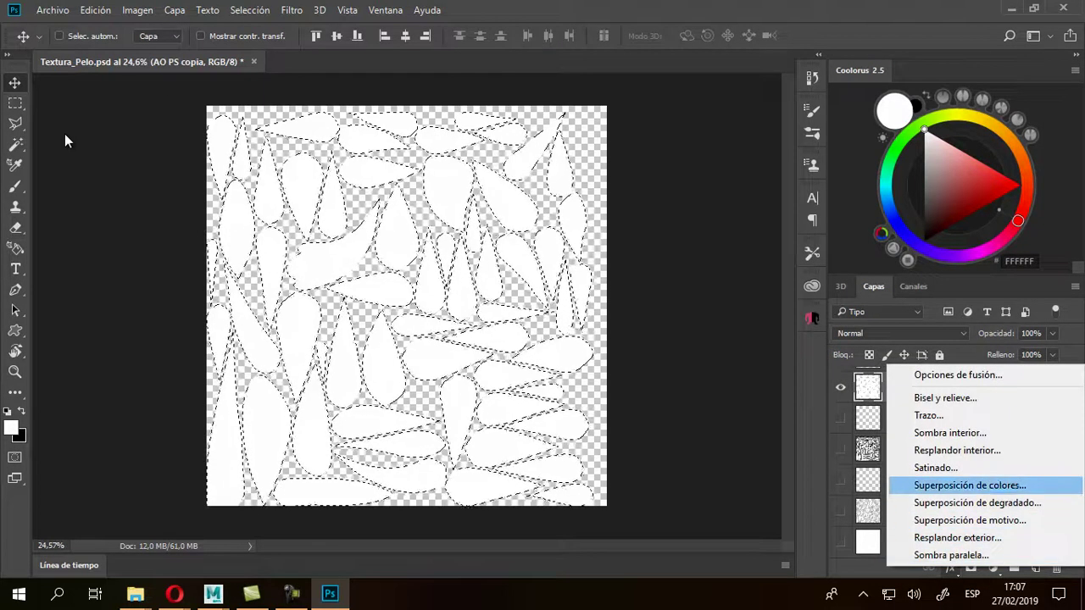
{"action": "key", "text": "Down"}
{"action": "key", "text": "Down"}
{"action": "key", "text": "Down"}
{"action": "key", "text": "Down"}
{"action": "key", "text": "Up"}
{"action": "key", "text": "Down"}
{"action": "key", "text": "Down"}
{"action": "key", "text": "Down"}
{"action": "key", "text": "Down"}
{"action": "key", "text": "Down"}
{"action": "key", "text": "Down"}
{"action": "key", "text": "Up"}
{"action": "key", "text": "Return"}
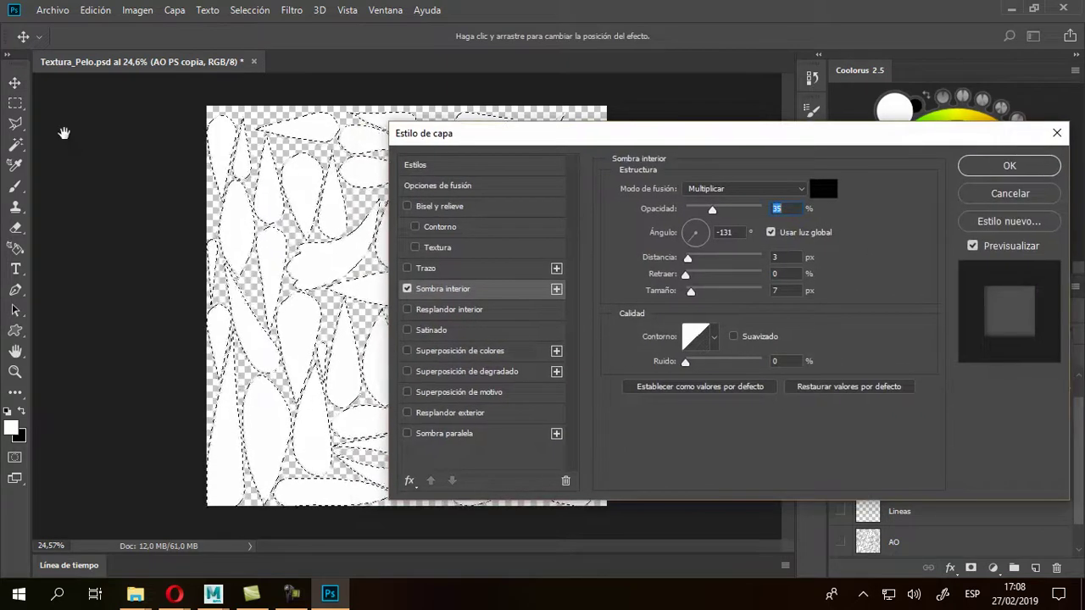
Begin adjusting the inner shadow's opacity, distance (33 px) and angle
{"action": "left_click_drag", "start_coordinate": [594, 134], "coordinate": [672, 80]}
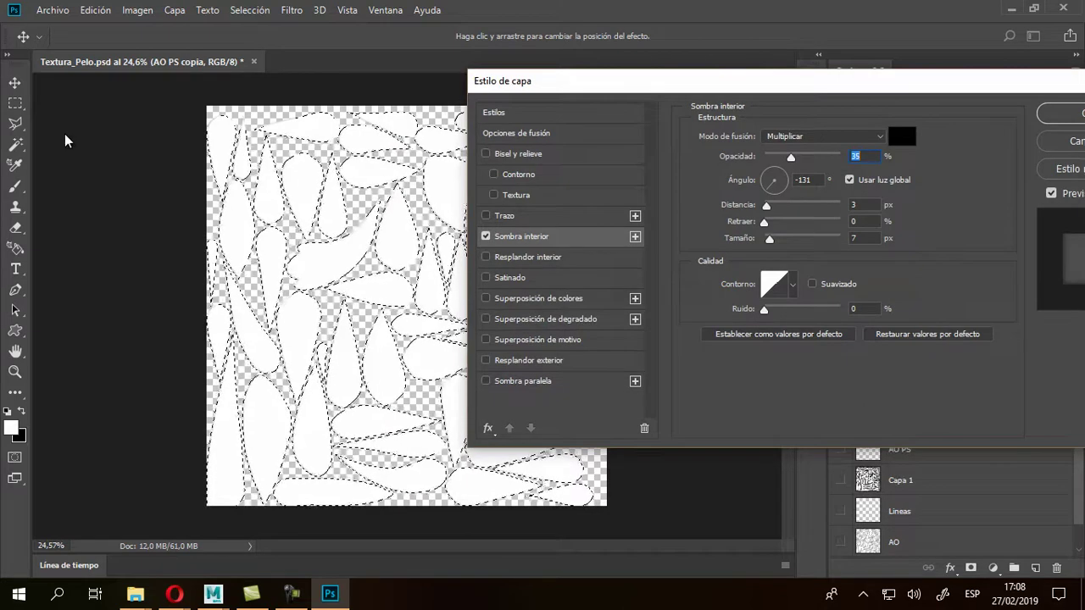
{"action": "key", "text": "Down"}
{"action": "key", "text": "Down"}
{"action": "key", "text": "Tab"}
{"action": "key", "text": "Tab"}
{"action": "type", "text": "40"}
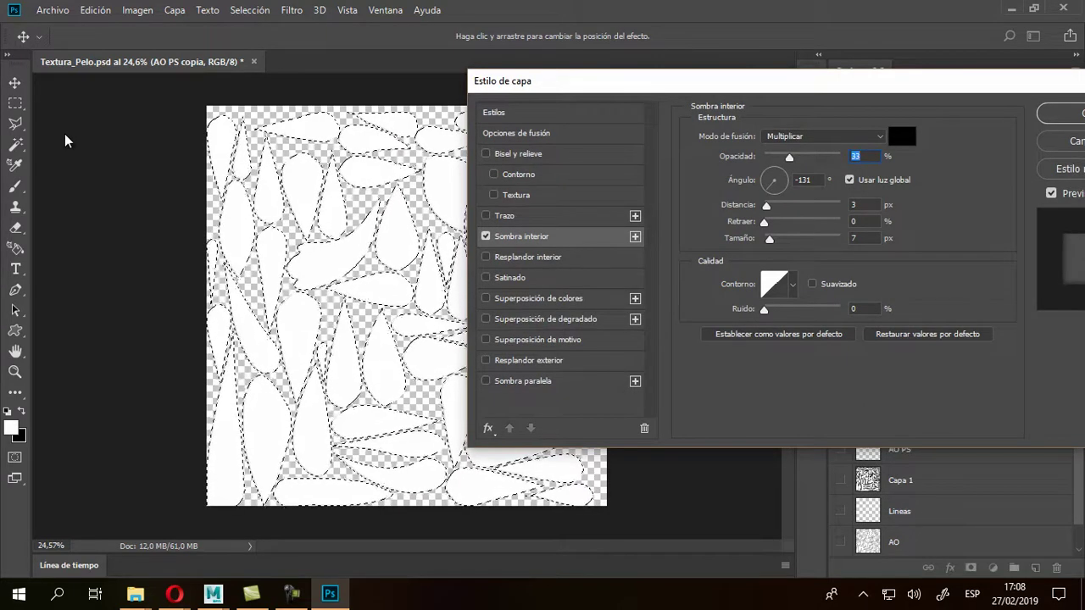
{"action": "key", "text": "Down"}
{"action": "key", "text": "Down"}
{"action": "key", "text": "Down"}
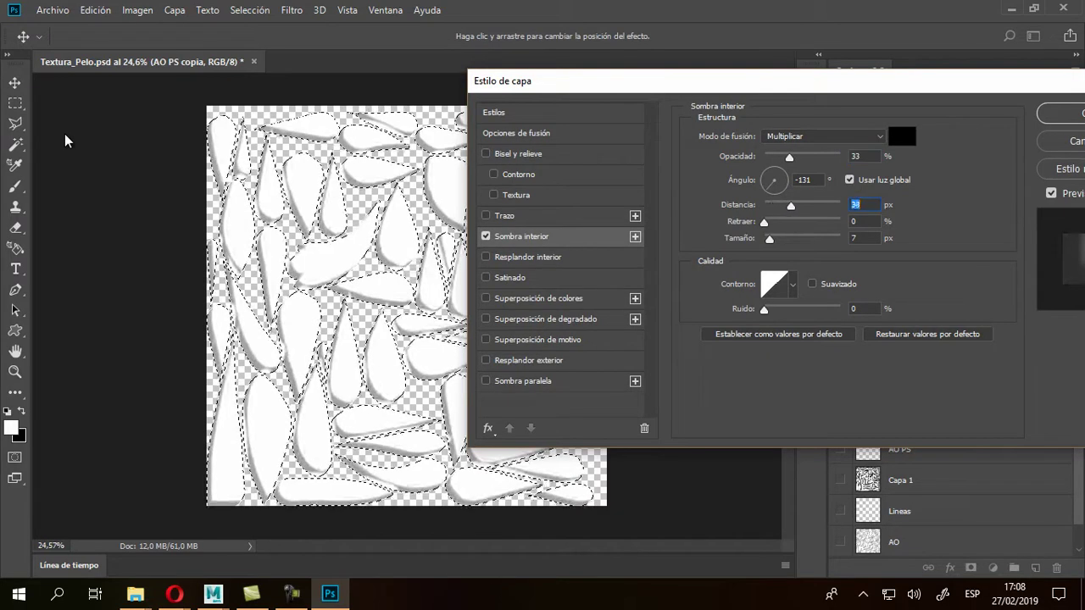
{"action": "key", "text": "shift+Tab"}
{"action": "type", "text": "111-141"}
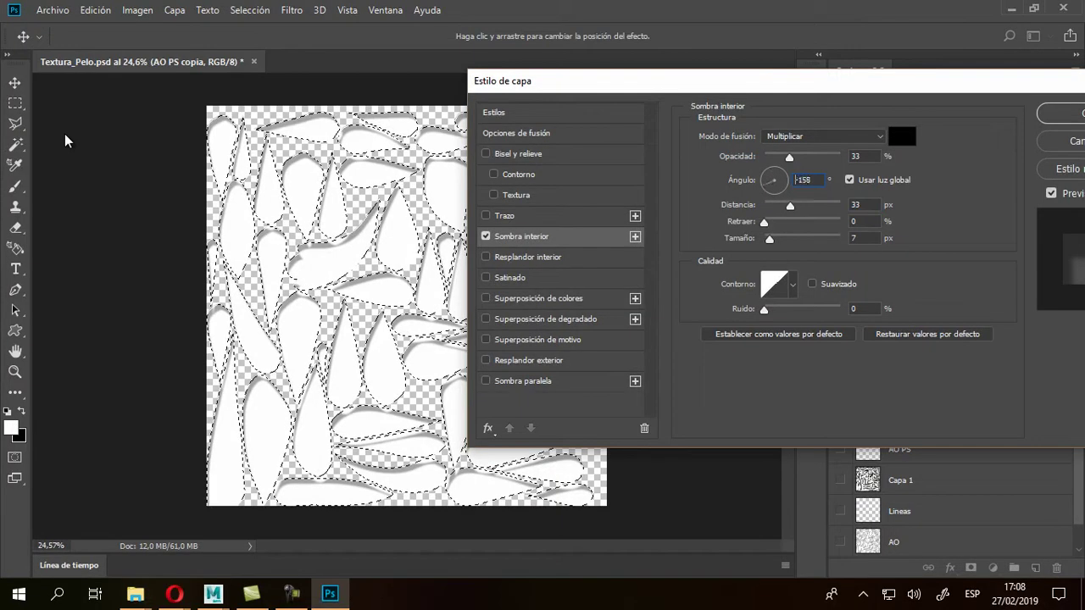
Finish the inner shadow at 65% opacity, −130° angle, 10% choke, 40 px size, and confirm
{"action": "mouse_move", "coordinate": [542, 80]}
{"action": "left_mouse_down"}
{"action": "mouse_move", "coordinate": [434, 83]}
{"action": "mouse_move", "coordinate": [525, 79]}
{"action": "left_mouse_up"}
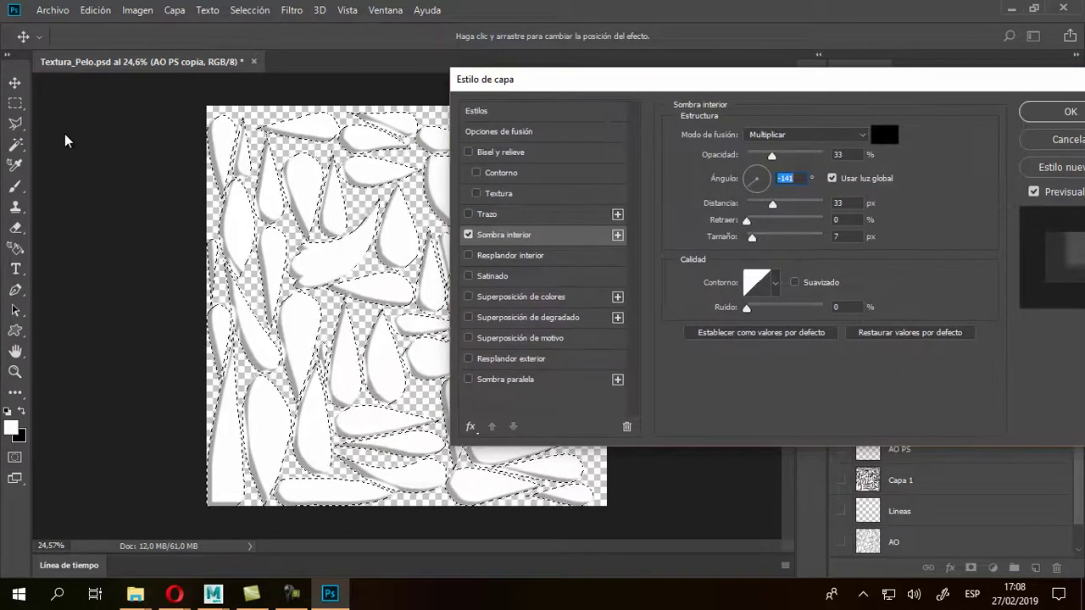
{"action": "key", "text": "shift+Tab"}
{"action": "key", "text": "shift+Up"}
{"action": "key", "text": "shift+Up"}
{"action": "key", "text": "shift+Up"}
{"action": "key", "text": "shift+Up"}
{"action": "key", "text": "shift+Down"}
{"action": "key", "text": "Up"}
{"action": "key", "text": "Up"}
{"action": "key", "text": "Tab"}
{"action": "key", "text": "shift+Up"}
{"action": "key", "text": "Up"}
{"action": "key", "text": "Tab"}
{"action": "key", "text": "Tab"}
{"action": "key", "text": "Tab"}
{"action": "key", "text": "Up"}
{"action": "key", "text": "Up"}
{"action": "key", "text": "Up"}
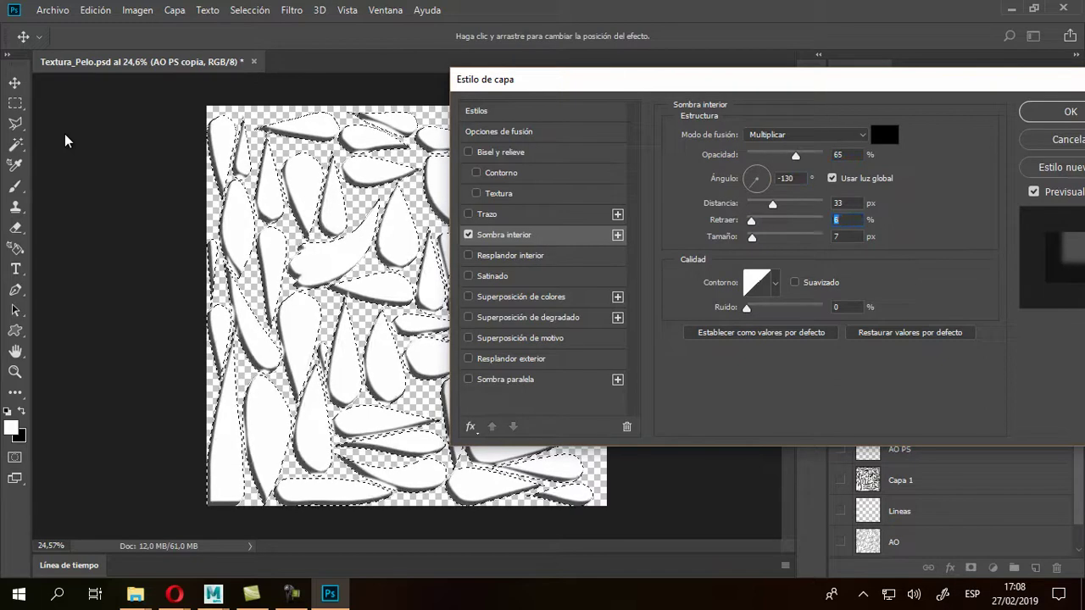
{"action": "key", "text": "Up"}
{"action": "key", "text": "Up"}
{"action": "key", "text": "Up"}
{"action": "key", "text": "Up"}
{"action": "key", "text": "Tab"}
{"action": "key", "text": "shift+Up"}
{"action": "key", "text": "shift+Up"}
{"action": "key", "text": "shift+Up"}
{"action": "key", "text": "Up"}
{"action": "key", "text": "Up"}
{"action": "key", "text": "Up"}
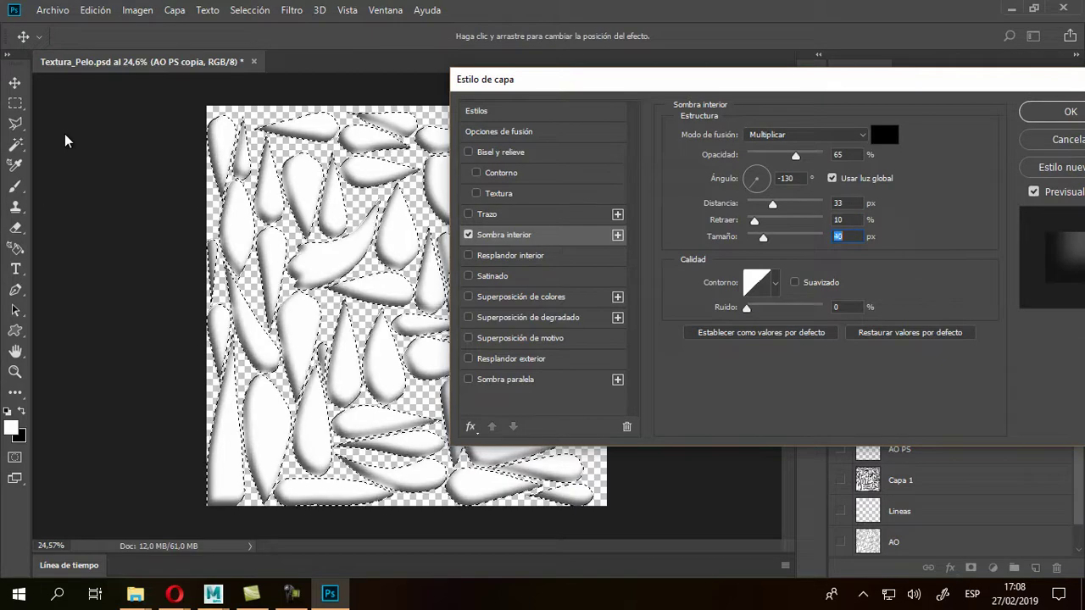
{"action": "left_click_drag", "start_coordinate": [882, 78], "coordinate": [772, 92]}
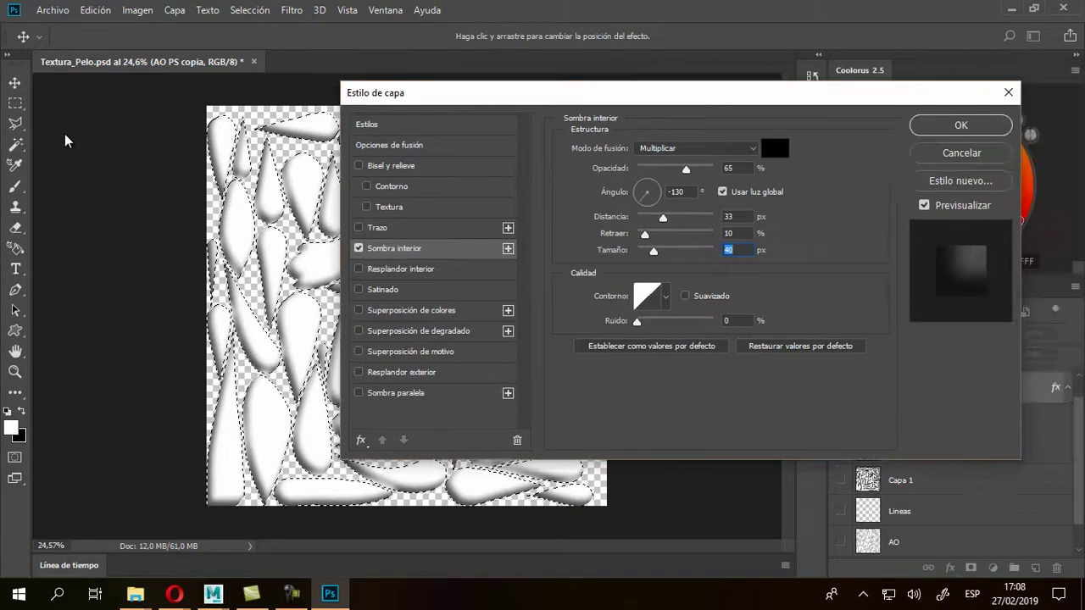
{"action": "key", "text": "Return"}
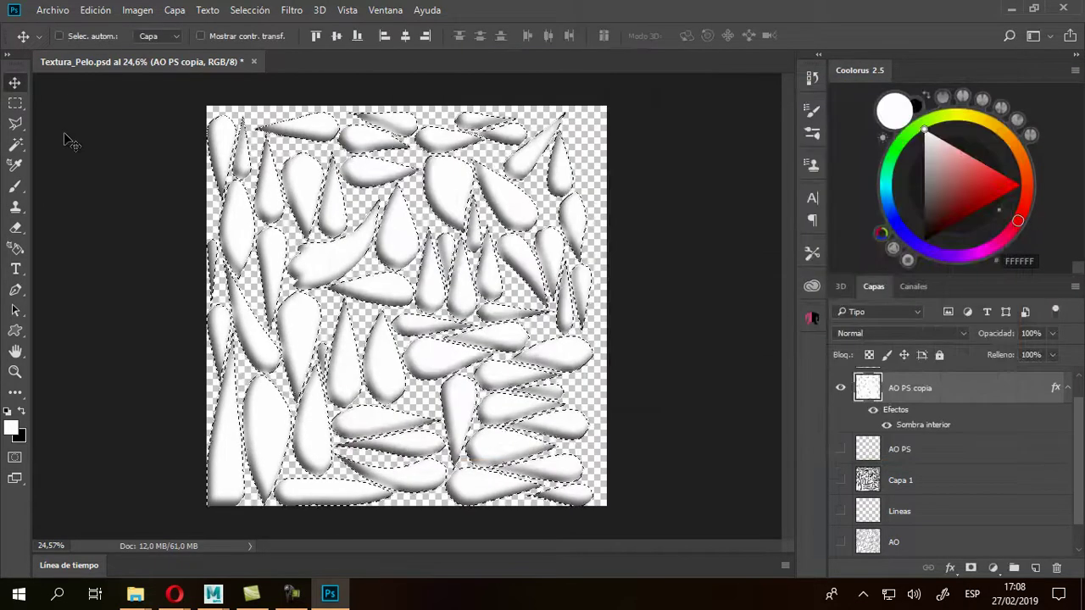
Deselect the islands and rasterize AO PS copia's layer style
{"action": "key", "text": "ctrl+d"}
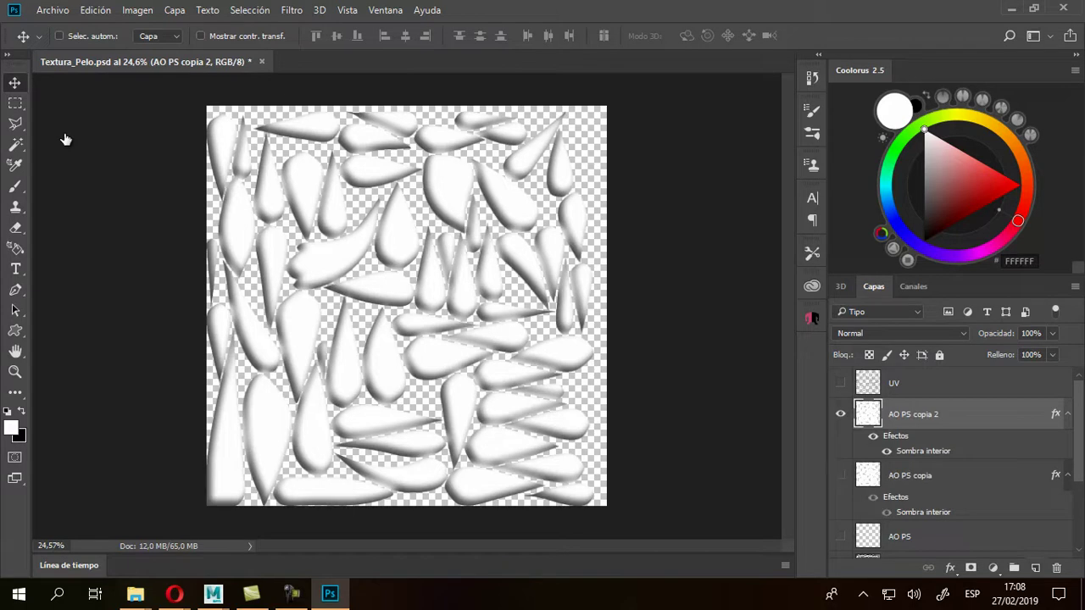
{"action": "key", "text": "alt+bracketleft"}
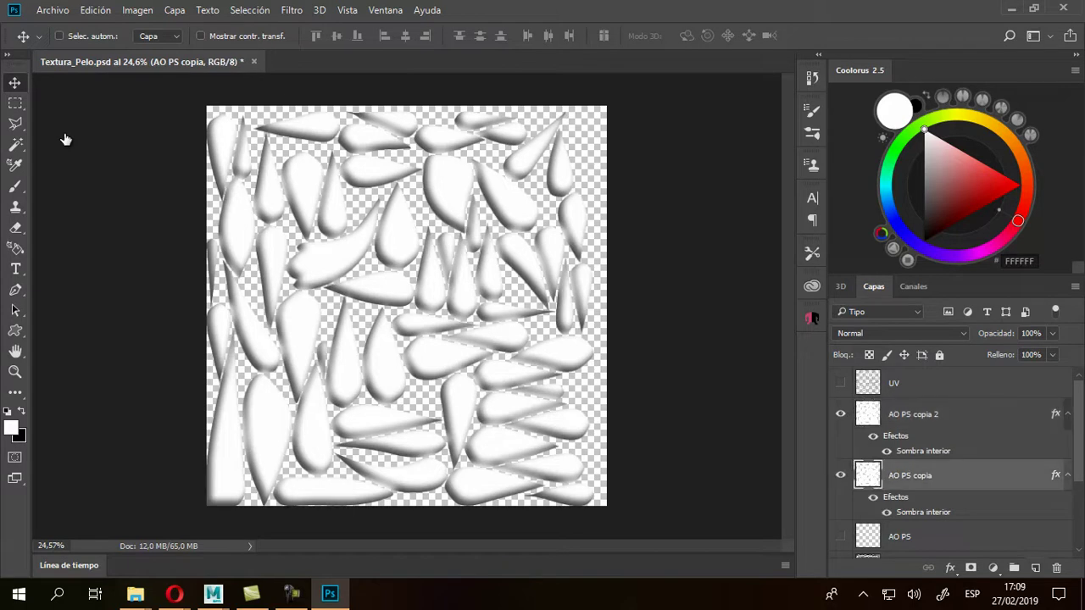
{"action": "right_click", "coordinate": [867, 480]}
{"action": "left_click", "coordinate": [66, 140]}
{"action": "right_click", "coordinate": [909, 476]}
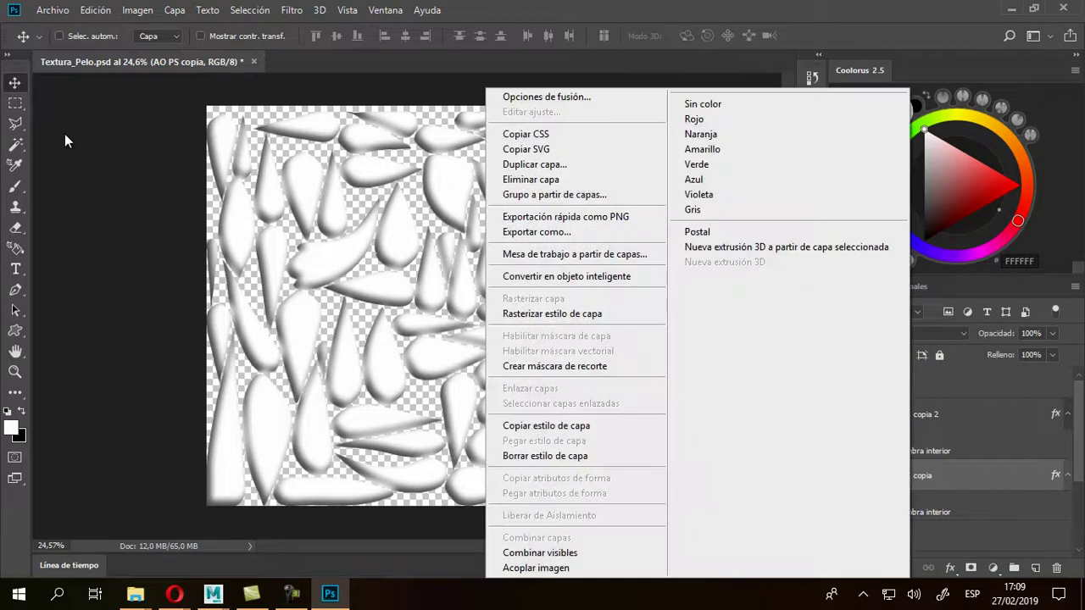
{"action": "left_click", "coordinate": [552, 314]}
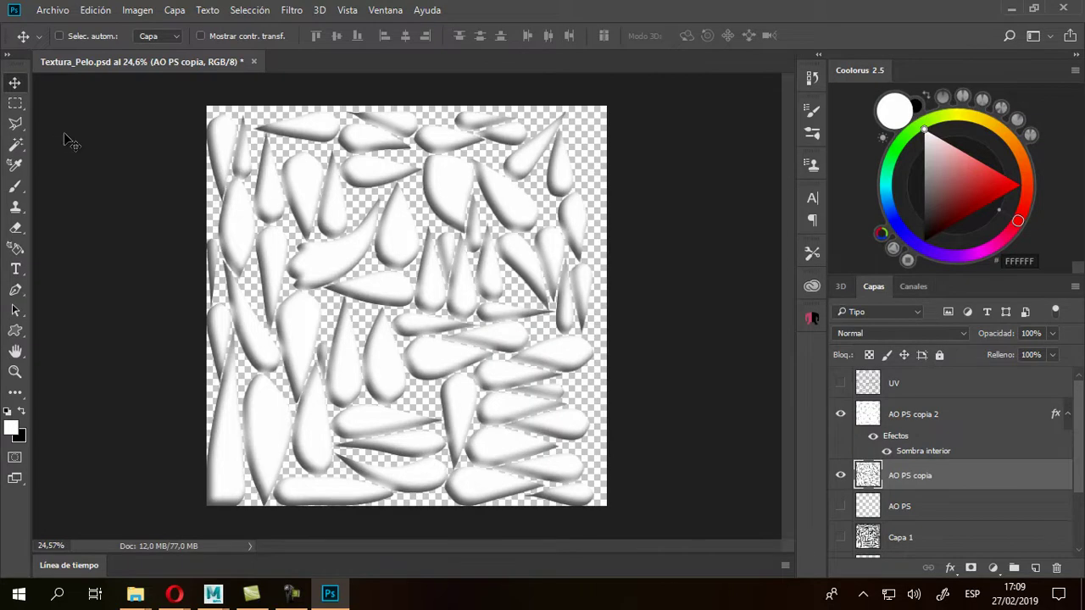
Set AO PS copia 2's inner shadow angle to 49° and rasterize its layer style
{"action": "double_click", "coordinate": [923, 451]}
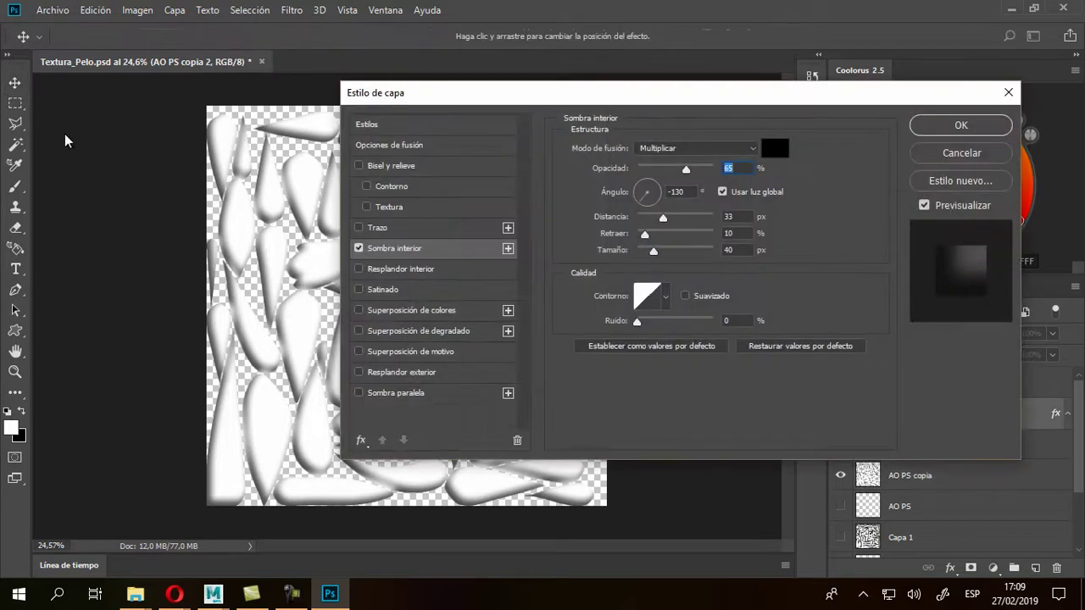
{"action": "left_click_drag", "start_coordinate": [508, 93], "coordinate": [758, 81]}
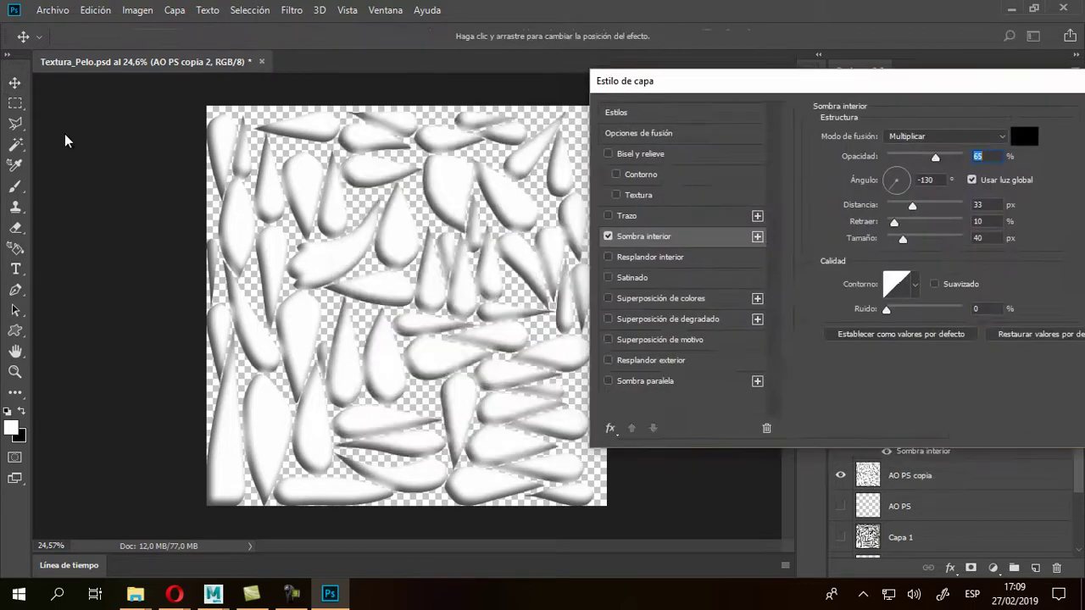
{"action": "key", "text": "Tab"}
{"action": "type", "text": "49"}
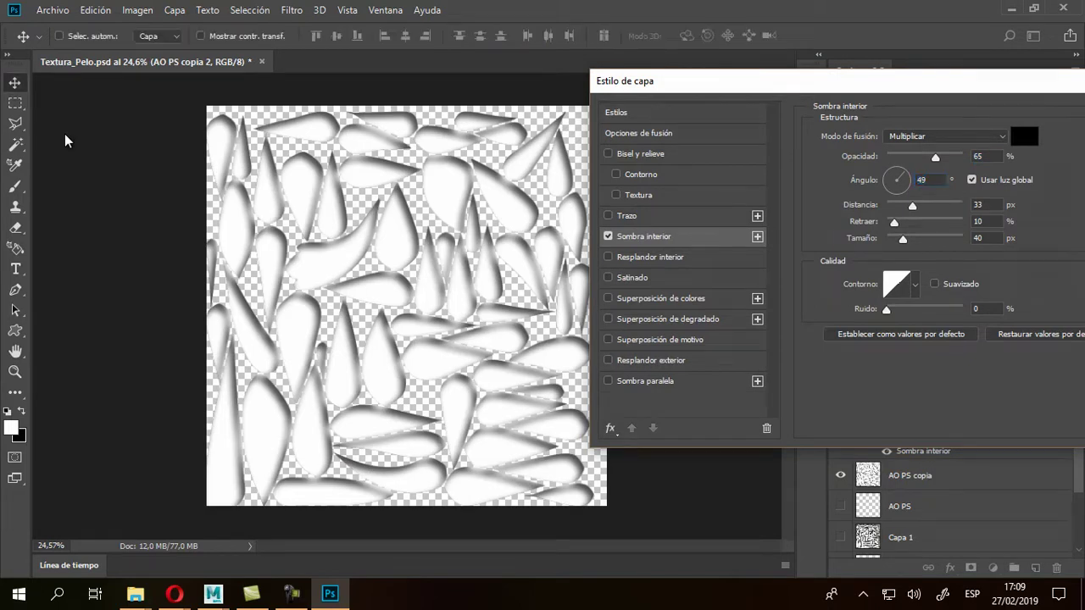
{"action": "key", "text": "Return"}
{"action": "right_click", "coordinate": [881, 414]}
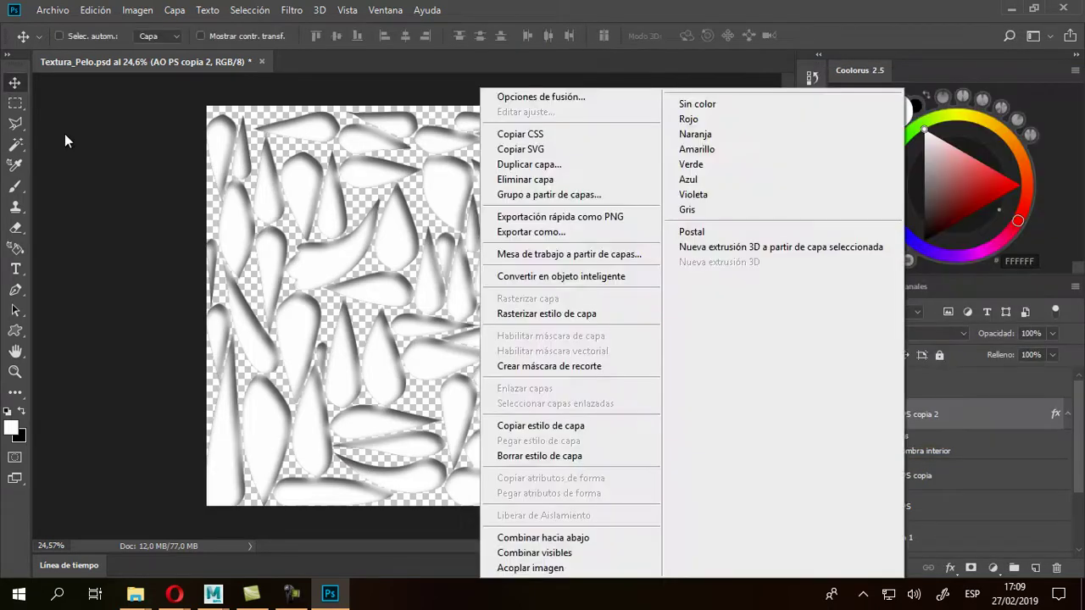
{"action": "left_click", "coordinate": [547, 313]}
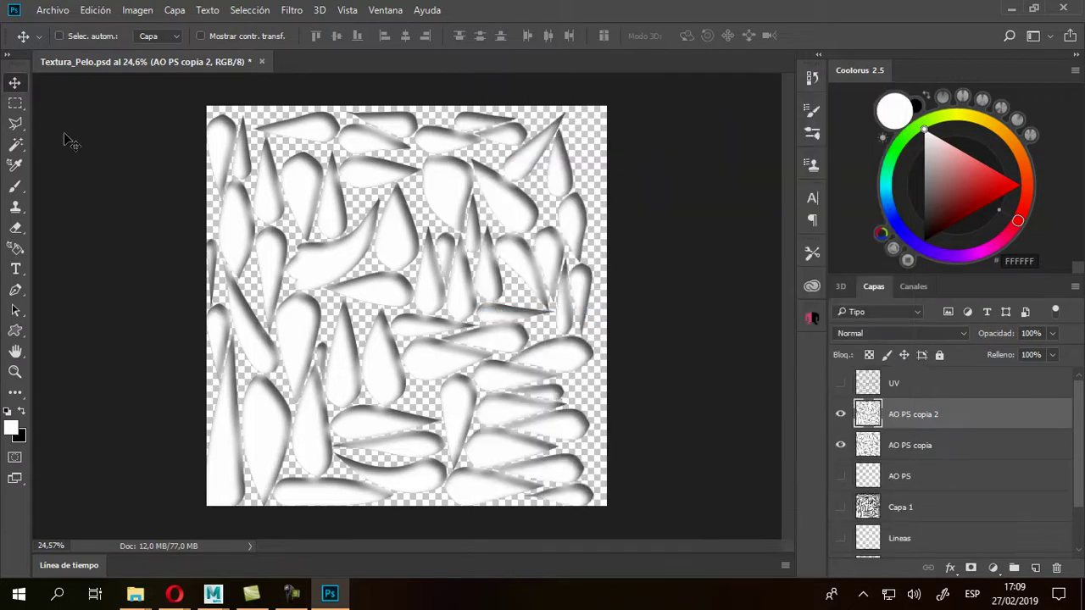
Set the copy to Multiplicar, merge it down, and rename the merged layer AO PS
{"action": "left_click", "coordinate": [902, 333]}
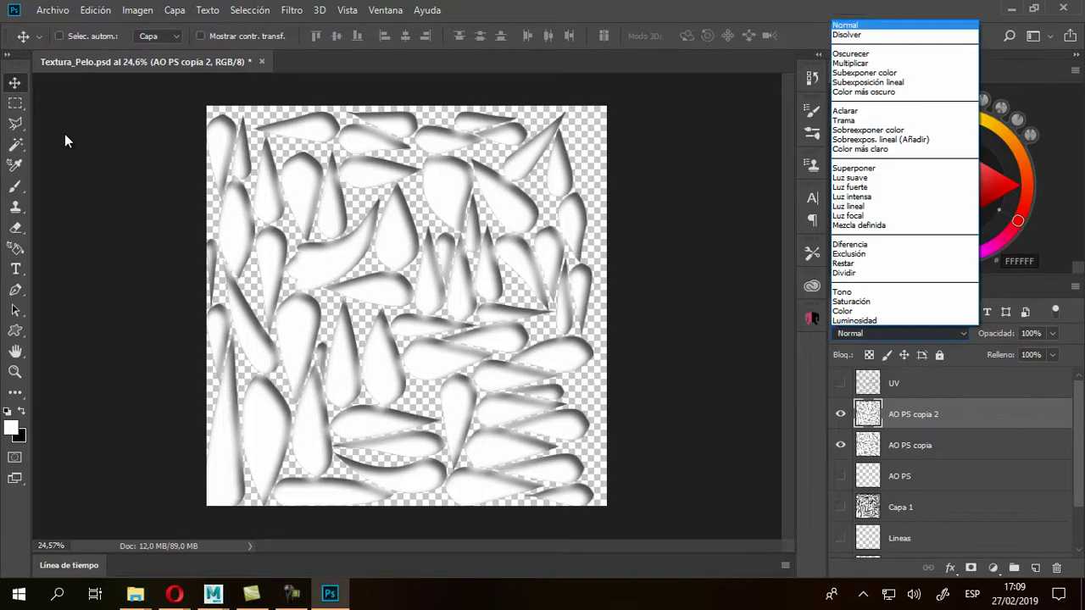
{"action": "key", "text": "Up"}
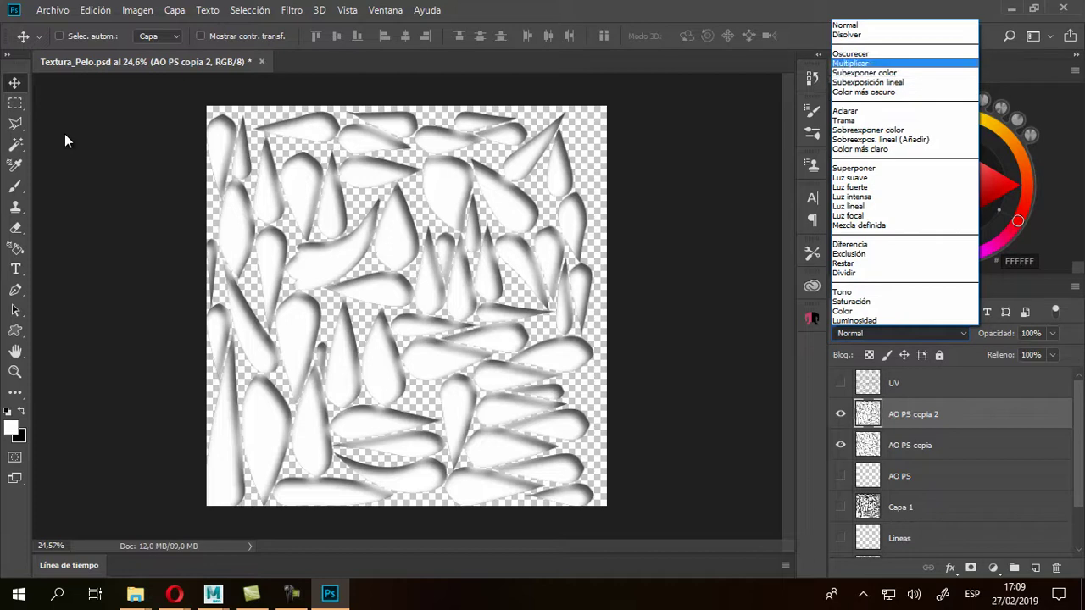
{"action": "key", "text": "Return"}
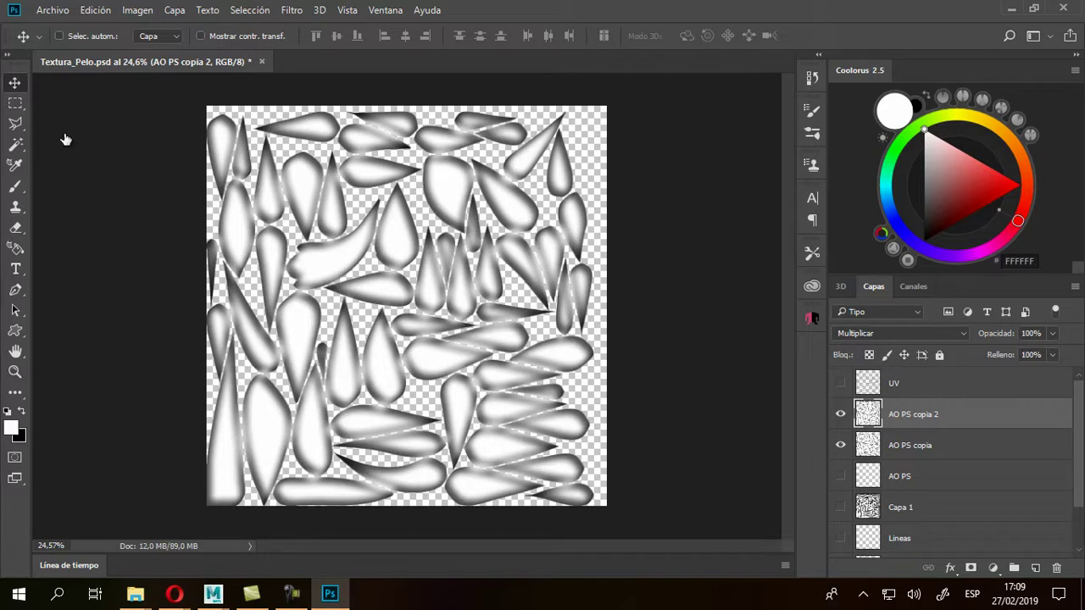
{"action": "key", "text": "ctrl+e"}
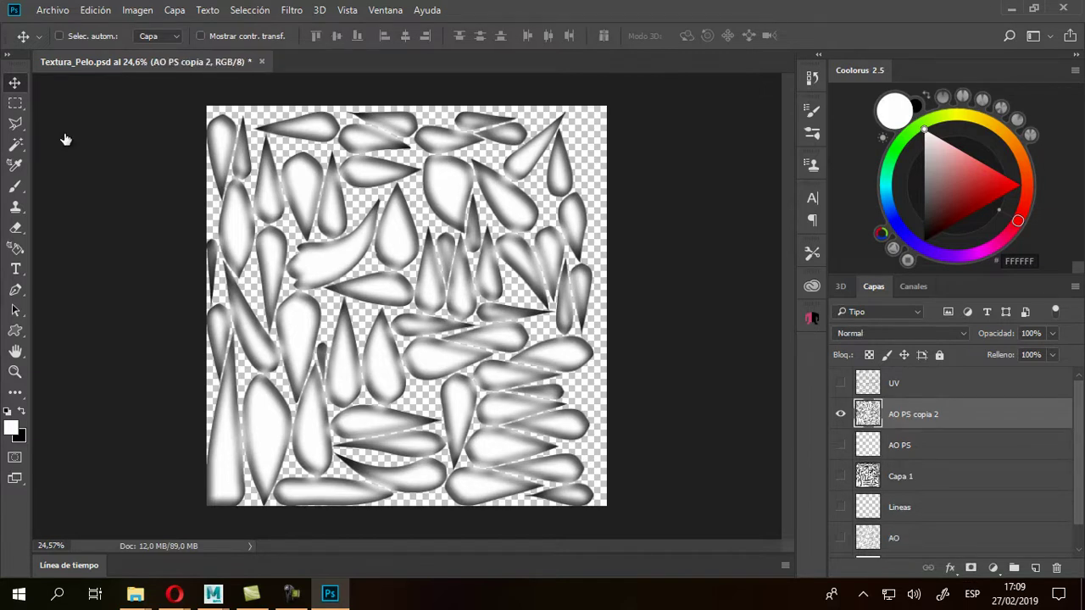
{"action": "double_click", "coordinate": [927, 414]}
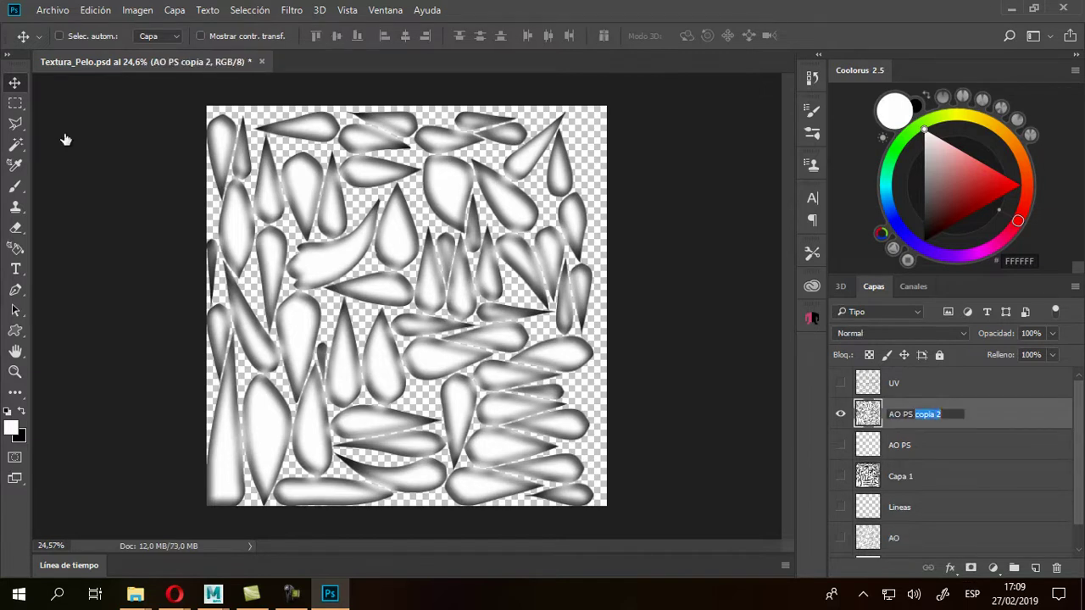
{"action": "key", "text": "BackSpace"}
{"action": "key", "text": "Return"}
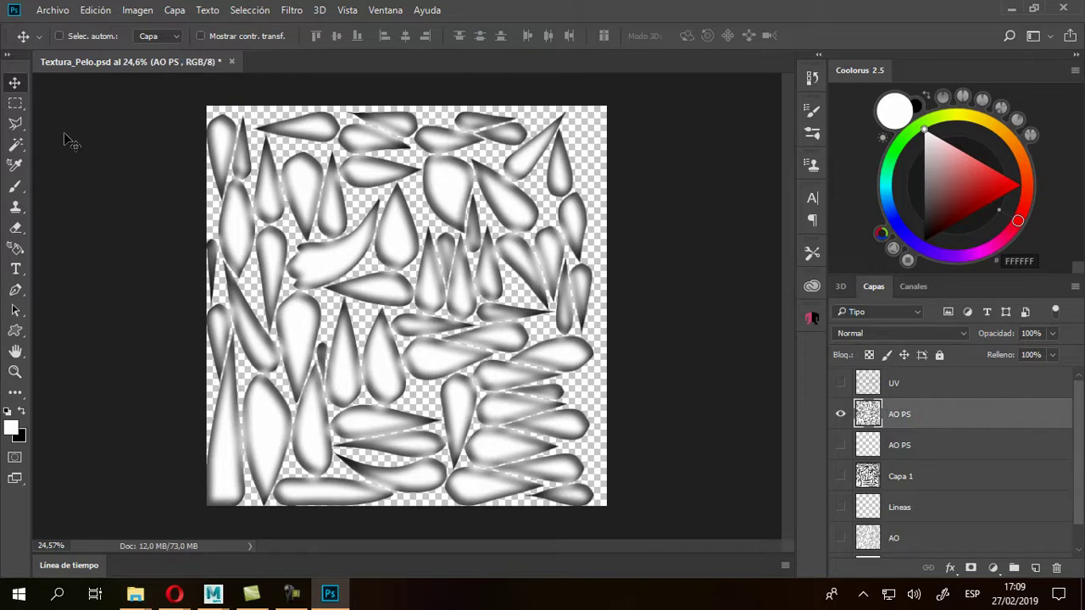
Hide the AO PS layer and show the Lineas layer
{"action": "scroll", "coordinate": [68, 142], "scroll_direction": "up", "scroll_amount": 3, "text": "alt"}
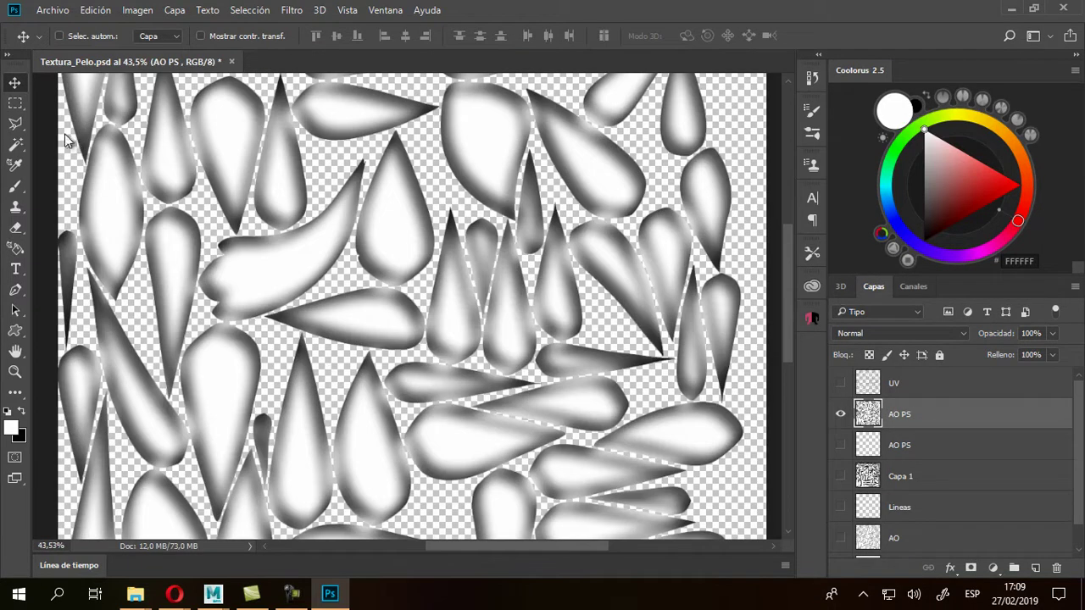
{"action": "scroll", "coordinate": [67, 142], "scroll_direction": "down", "scroll_amount": 1, "text": "alt"}
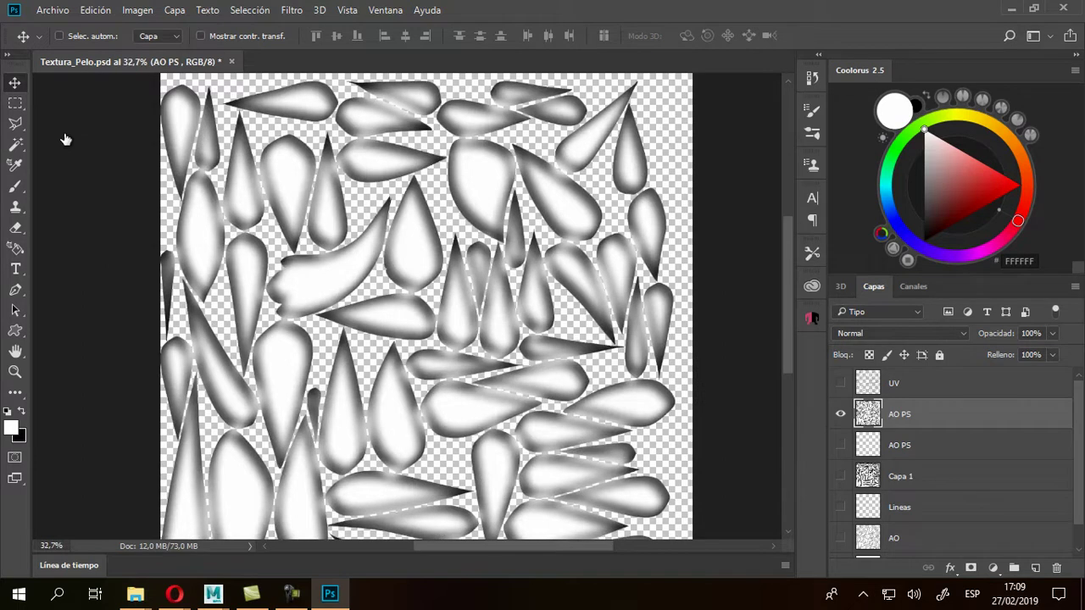
{"action": "key", "text": "ctrl+comma"}
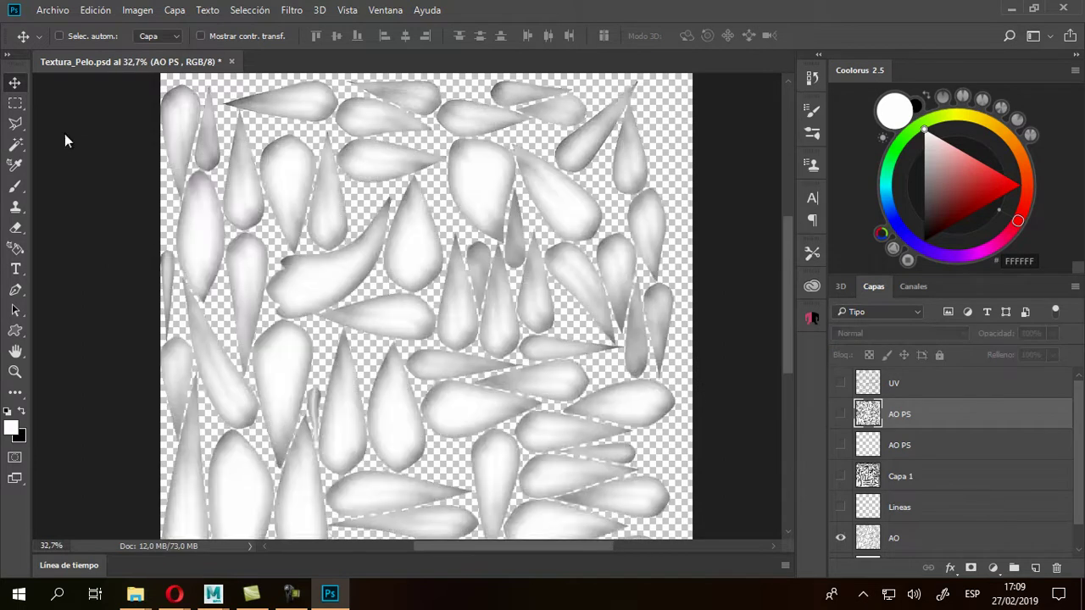
{"action": "scroll", "coordinate": [65, 139], "scroll_direction": "down", "scroll_amount": 1, "text": "alt"}
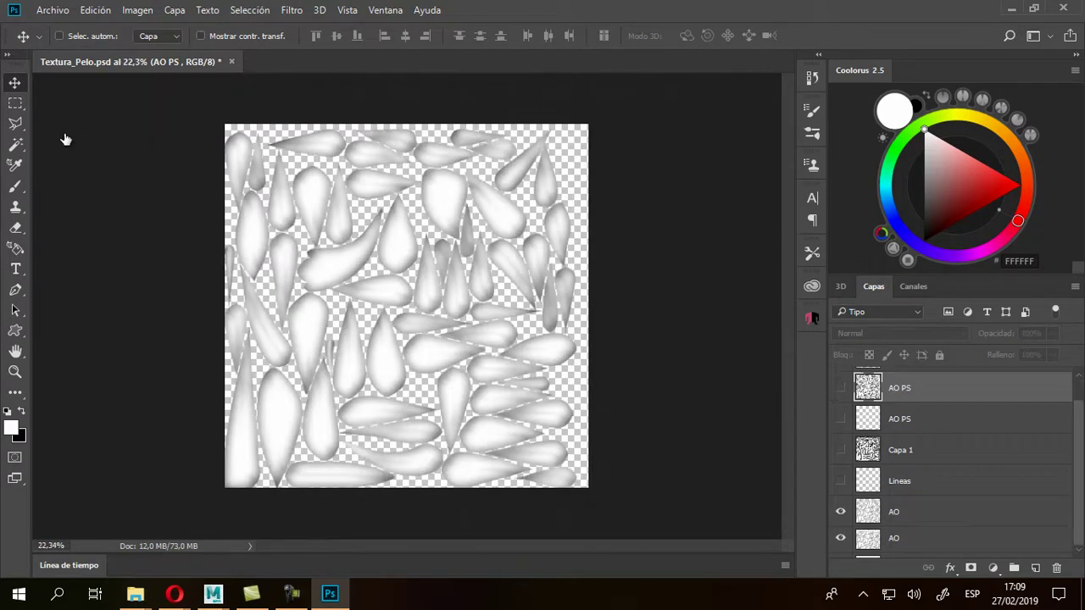
{"action": "left_click", "coordinate": [840, 481]}
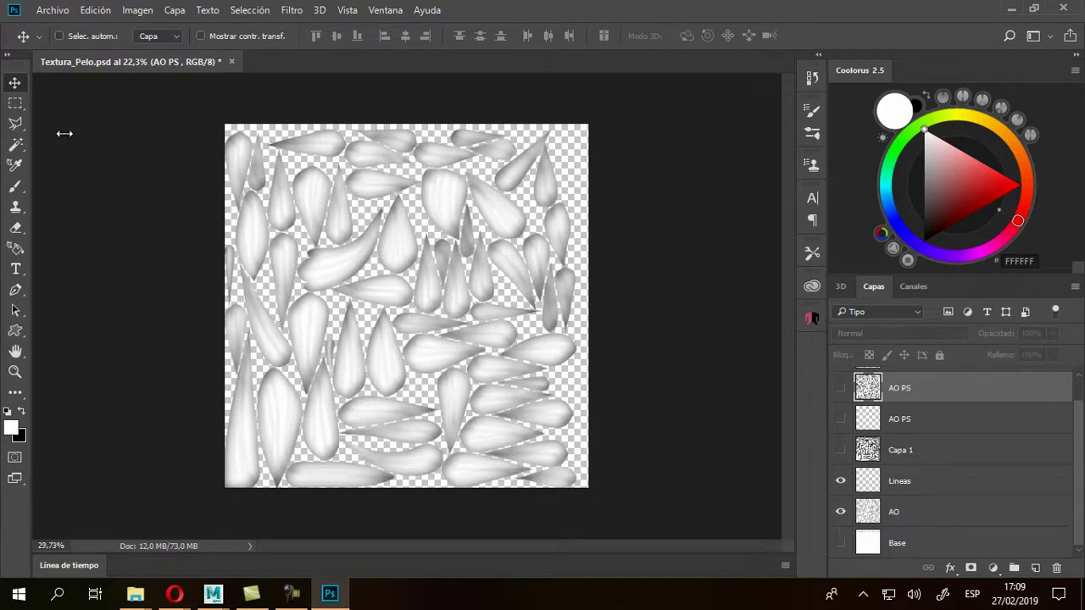
{"action": "scroll", "coordinate": [65, 139], "scroll_direction": "up", "scroll_amount": 1, "text": "alt"}
Show the UV layer, inspect the texture, then swap AO PS for Capa 1 to compare
{"action": "left_click", "coordinate": [840, 384]}
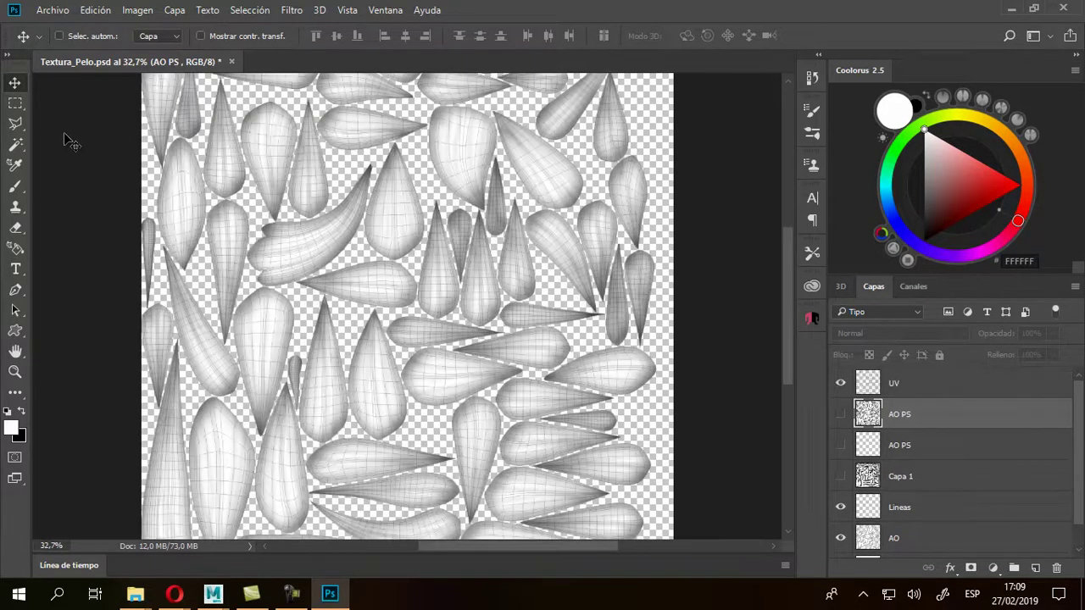
{"action": "scroll", "coordinate": [65, 139], "scroll_direction": "up", "scroll_amount": 2, "text": "alt"}
{"action": "scroll", "coordinate": [68, 142], "scroll_direction": "up", "scroll_amount": 1, "text": "alt"}
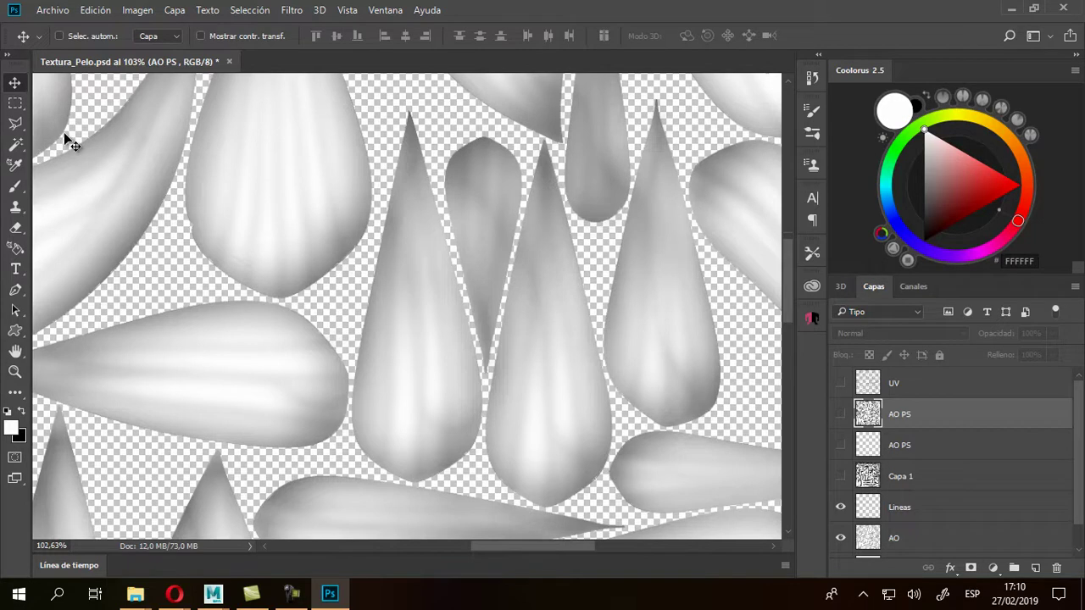
{"action": "scroll", "coordinate": [66, 139], "scroll_direction": "up", "scroll_amount": 4}
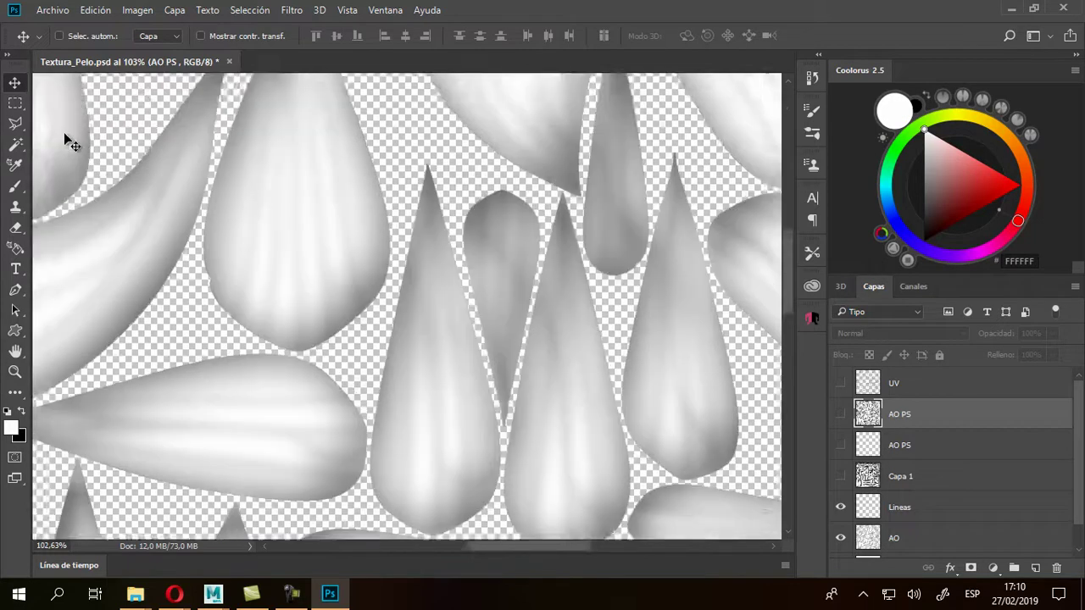
{"action": "scroll", "coordinate": [65, 139], "scroll_direction": "left", "scroll_amount": 2, "text": "ctrl"}
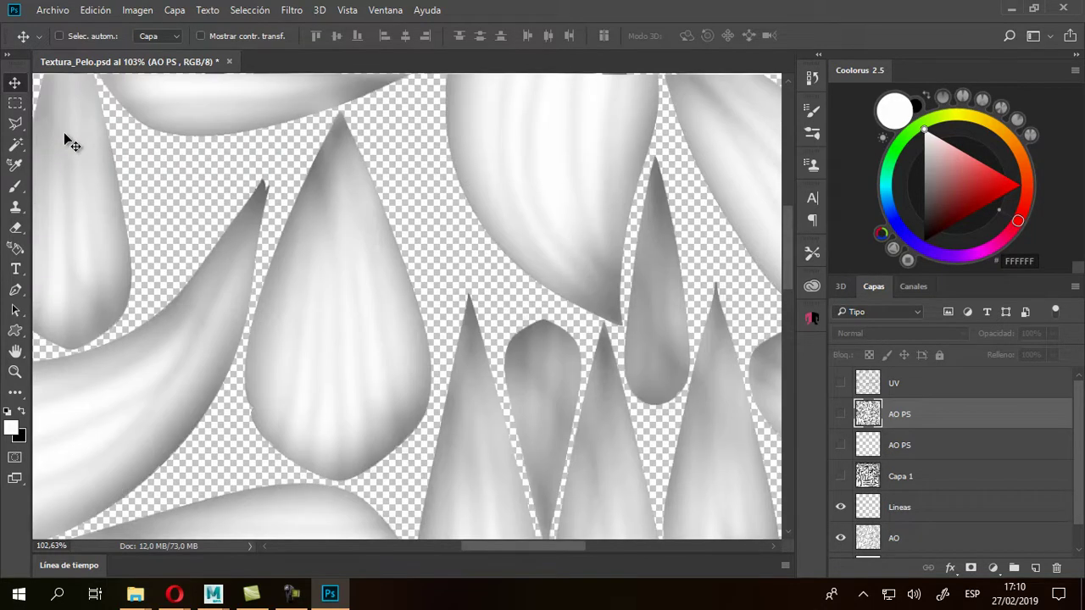
{"action": "scroll", "coordinate": [66, 139], "scroll_direction": "up", "scroll_amount": 2}
{"action": "scroll", "coordinate": [65, 139], "scroll_direction": "right", "scroll_amount": 2, "text": "ctrl"}
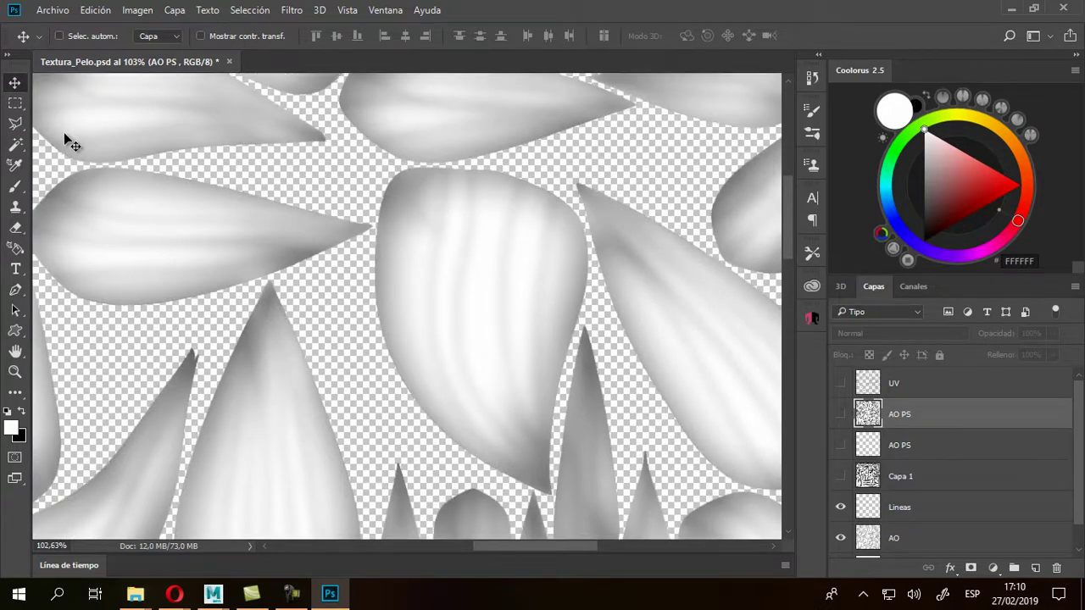
{"action": "scroll", "coordinate": [68, 142], "scroll_direction": "right", "scroll_amount": 5}
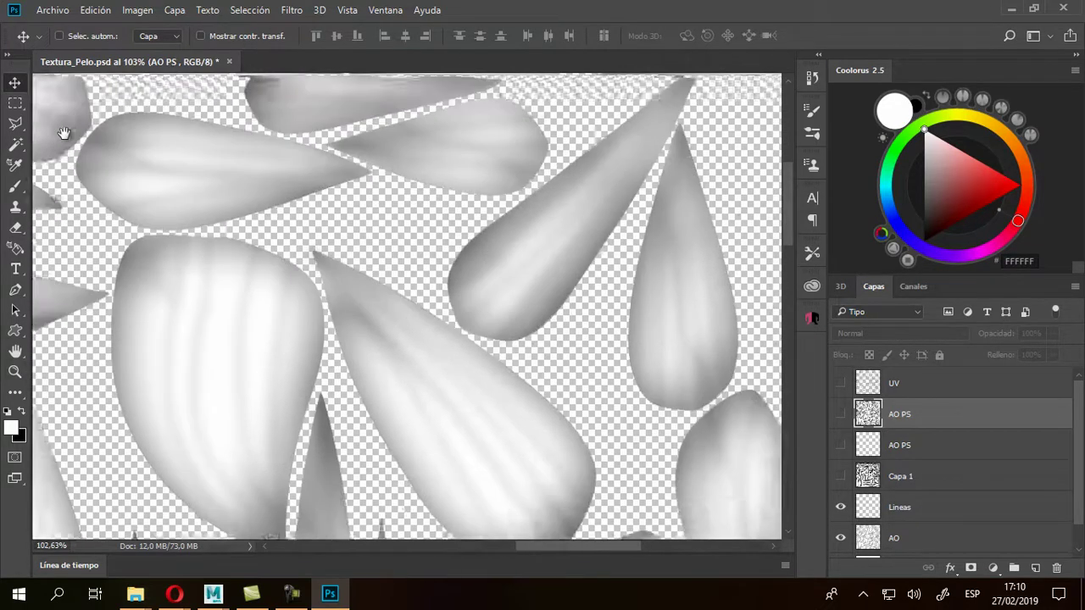
{"action": "scroll", "coordinate": [68, 143], "scroll_direction": "down", "scroll_amount": 5, "text": "alt"}
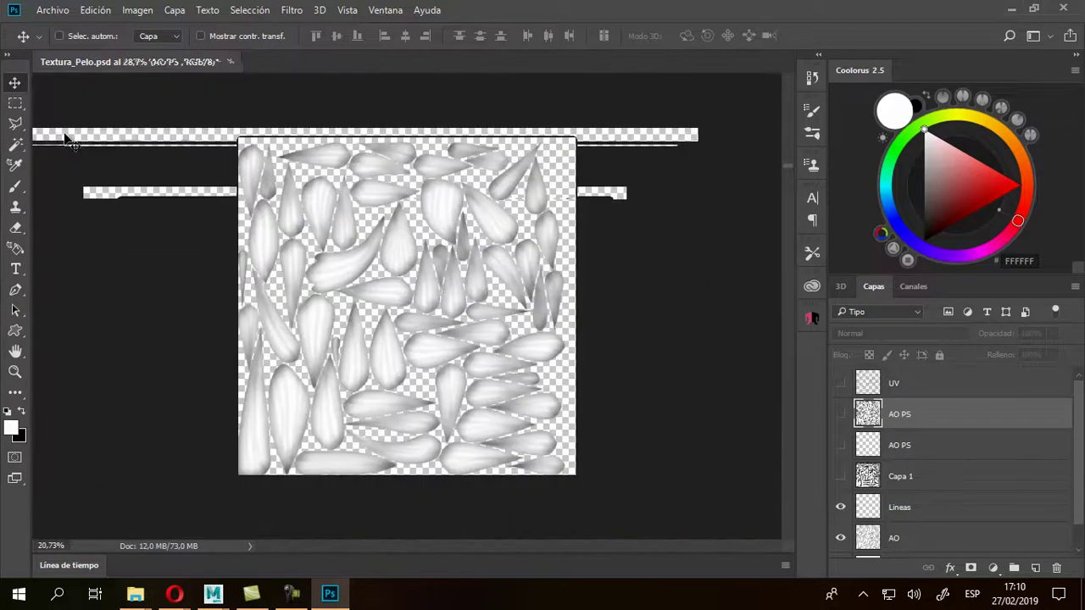
{"action": "scroll", "coordinate": [68, 142], "scroll_direction": "up", "scroll_amount": 1, "text": "alt"}
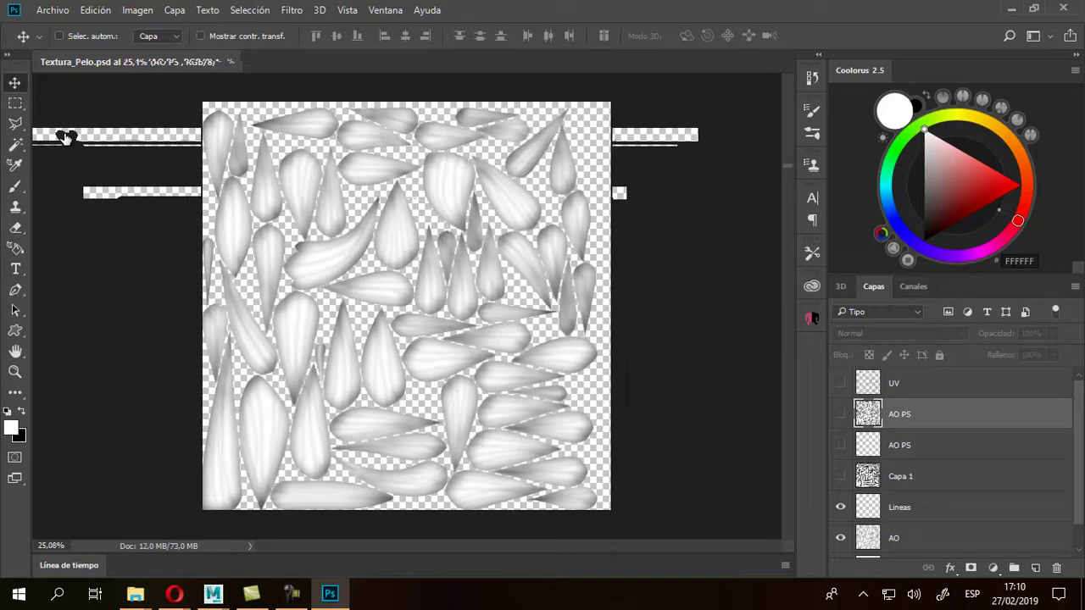
{"action": "left_click", "coordinate": [841, 414]}
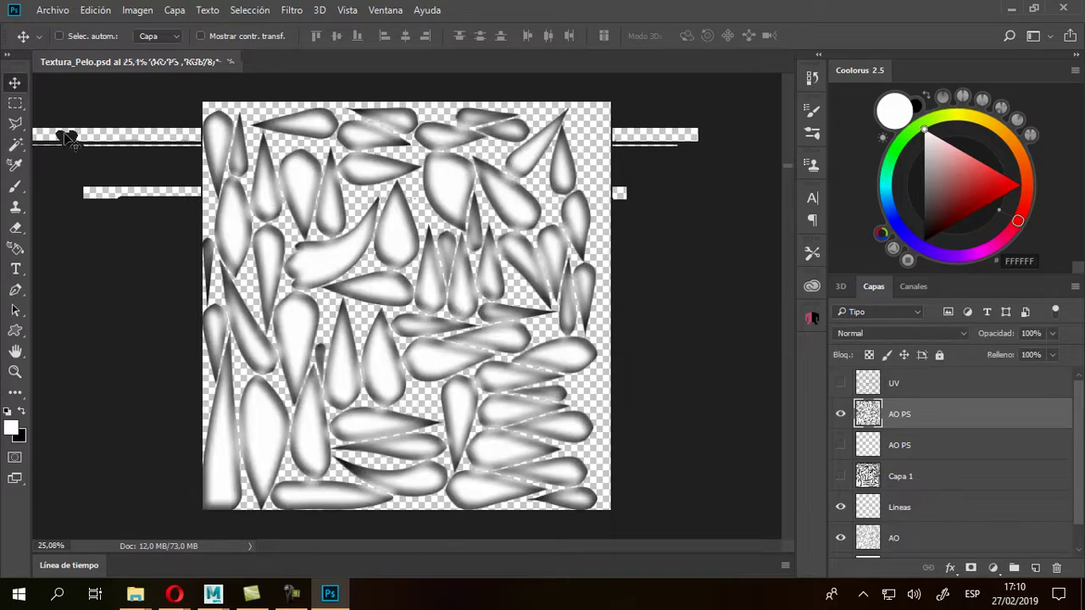
{"action": "left_click", "coordinate": [840, 414]}
{"action": "left_click", "coordinate": [840, 445]}
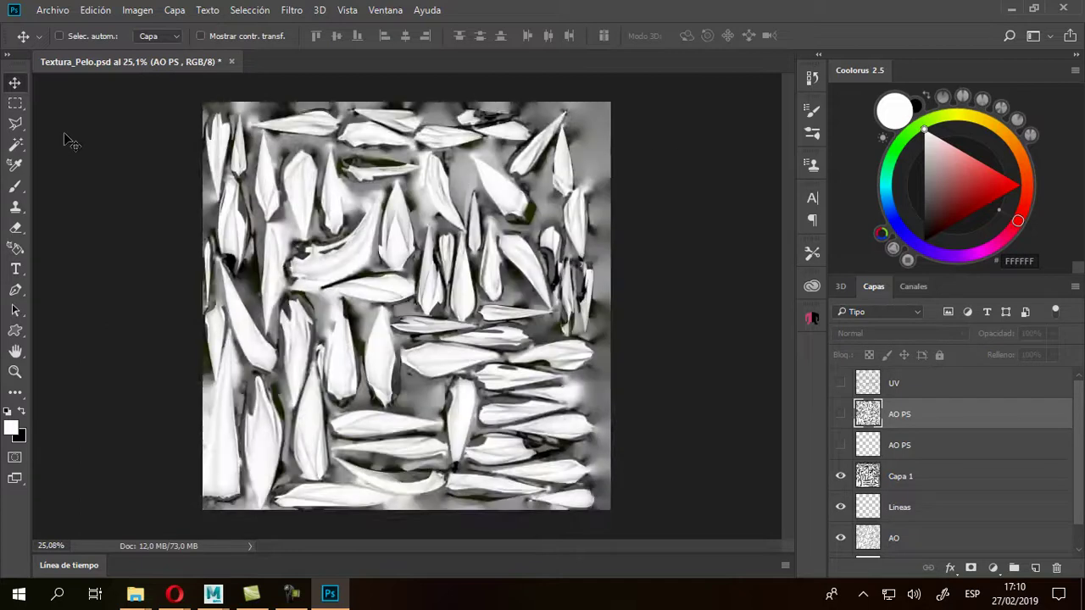
Switch to Maya and frame the whole character in the viewport
{"action": "scroll", "coordinate": [68, 143], "scroll_direction": "up", "scroll_amount": 2, "text": "alt"}
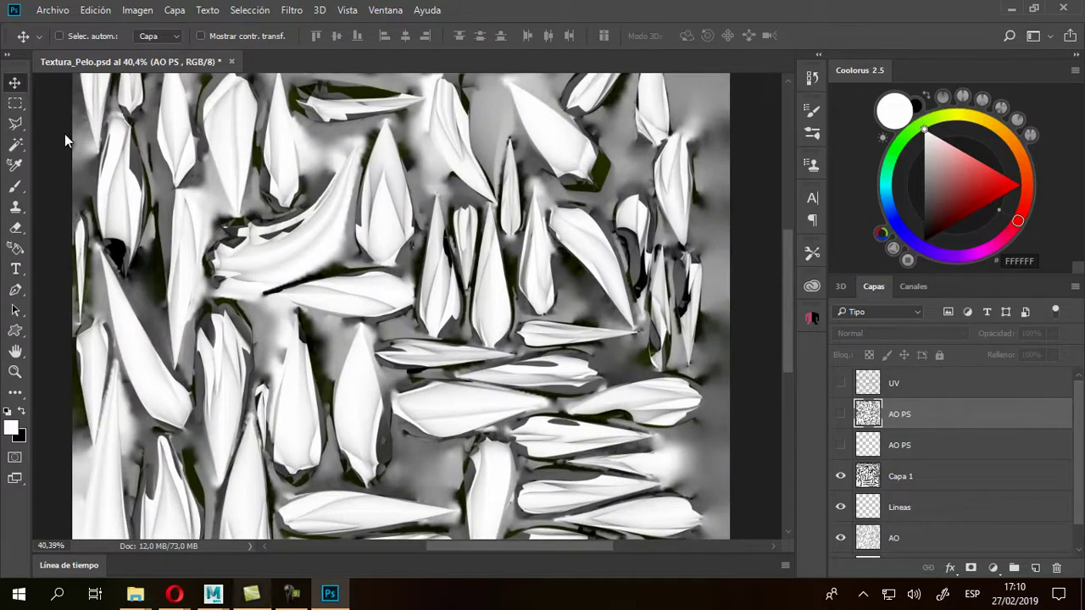
{"action": "key", "text": "super+3"}
{"action": "key", "text": "a"}
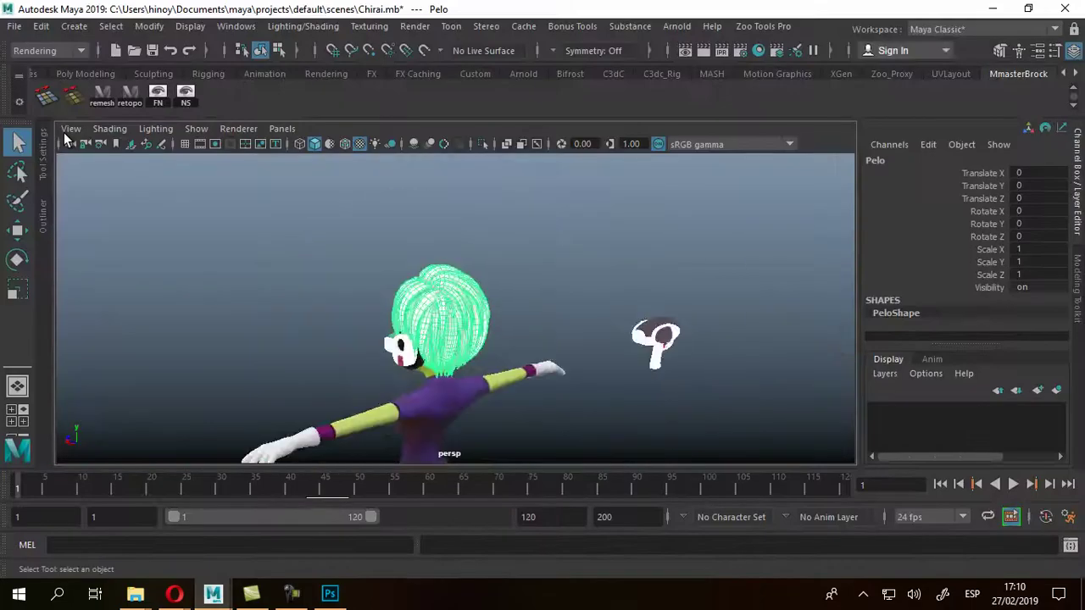